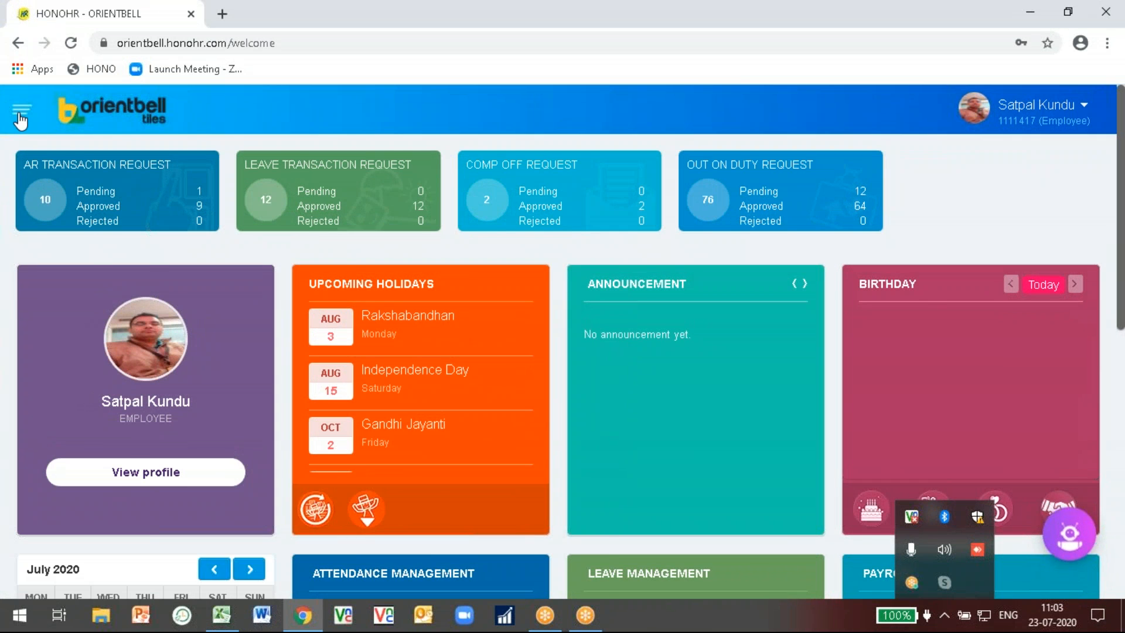
Open the Create Mileage Claim form under Travel & Expense Management.
click(21, 118)
drag(78, 192, 109, 396)
mouse_move(47, 269)
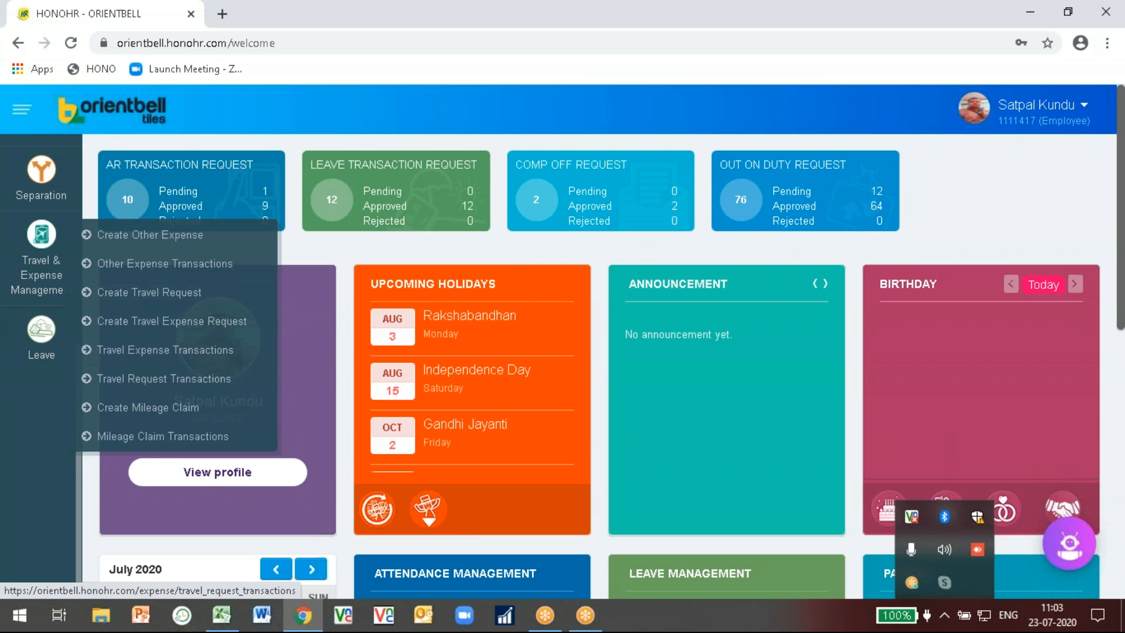
click(121, 410)
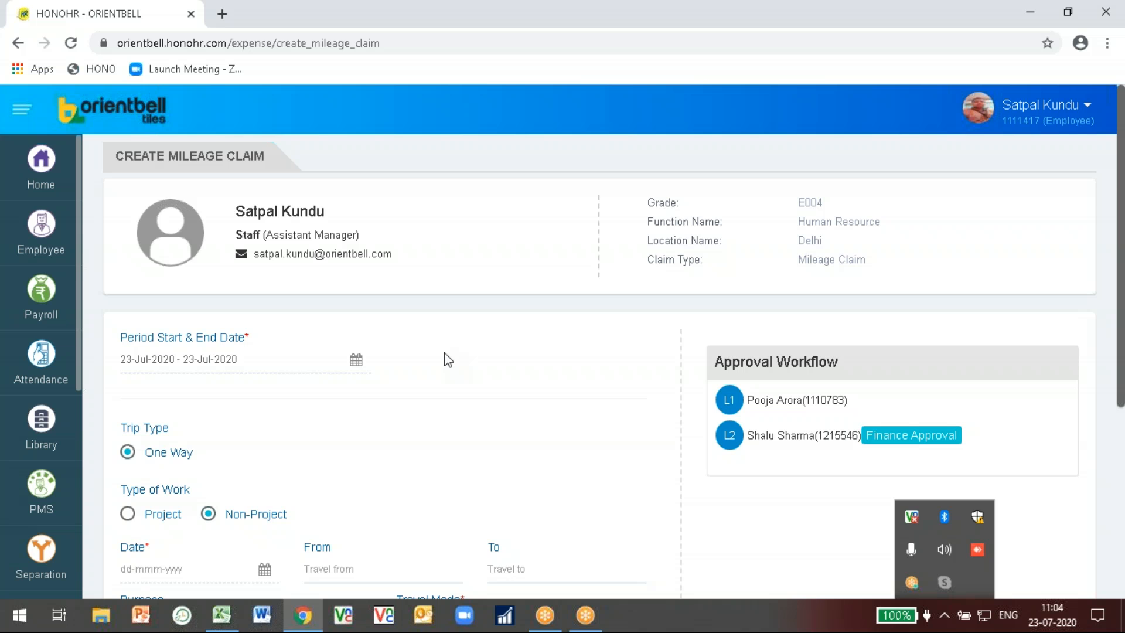
Set the claim period from 01-Jun-2020 to 15-Jun-2020.
click(236, 360)
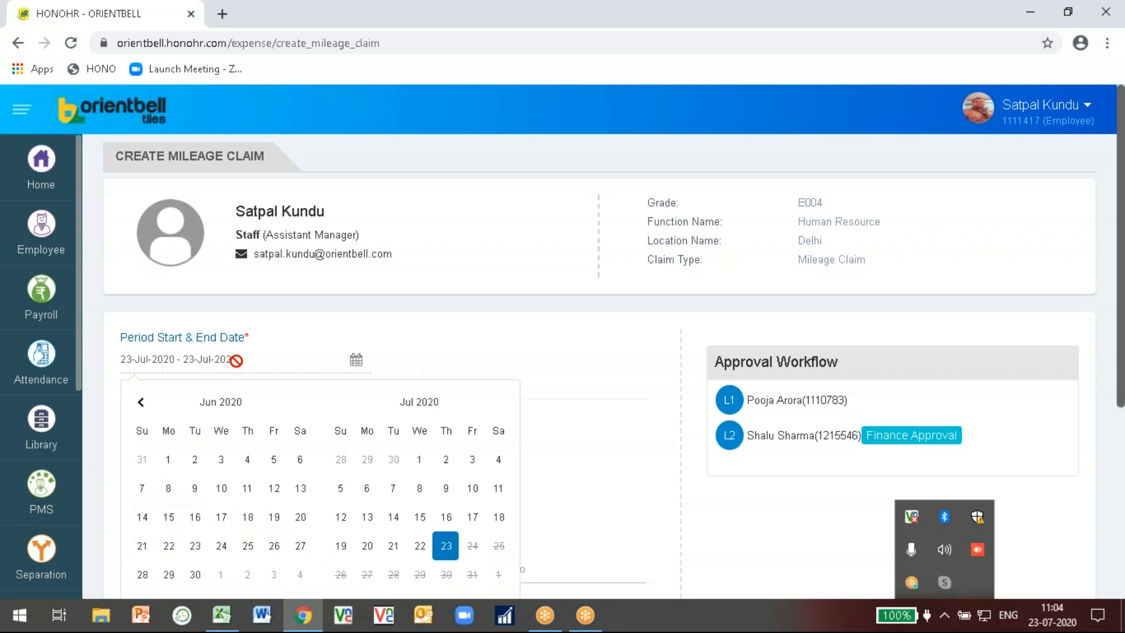
click(166, 463)
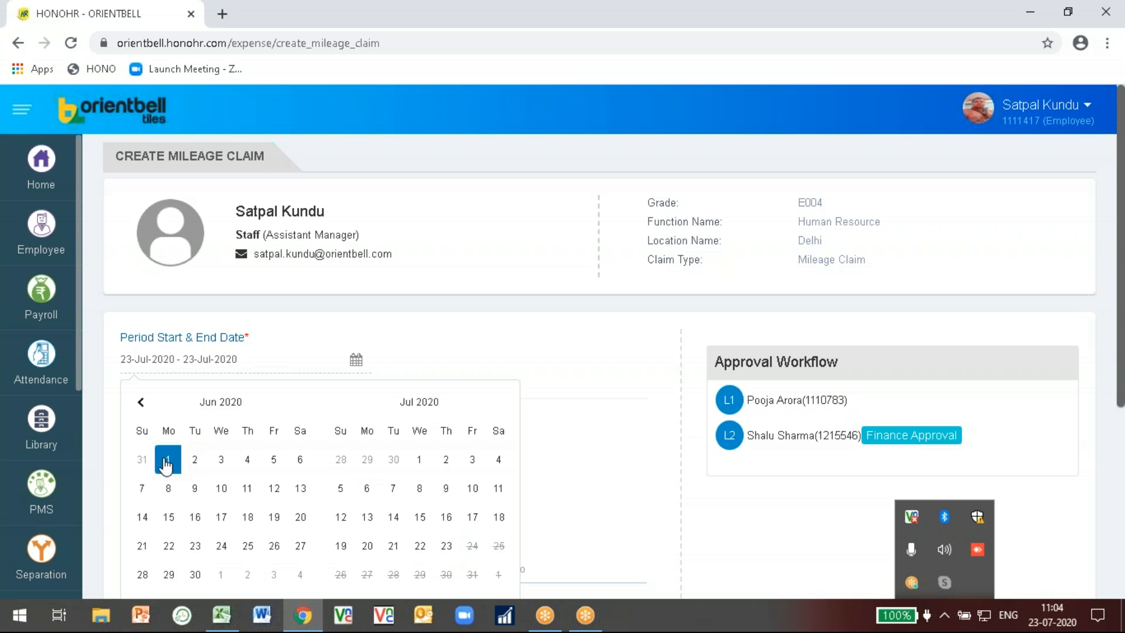
click(170, 522)
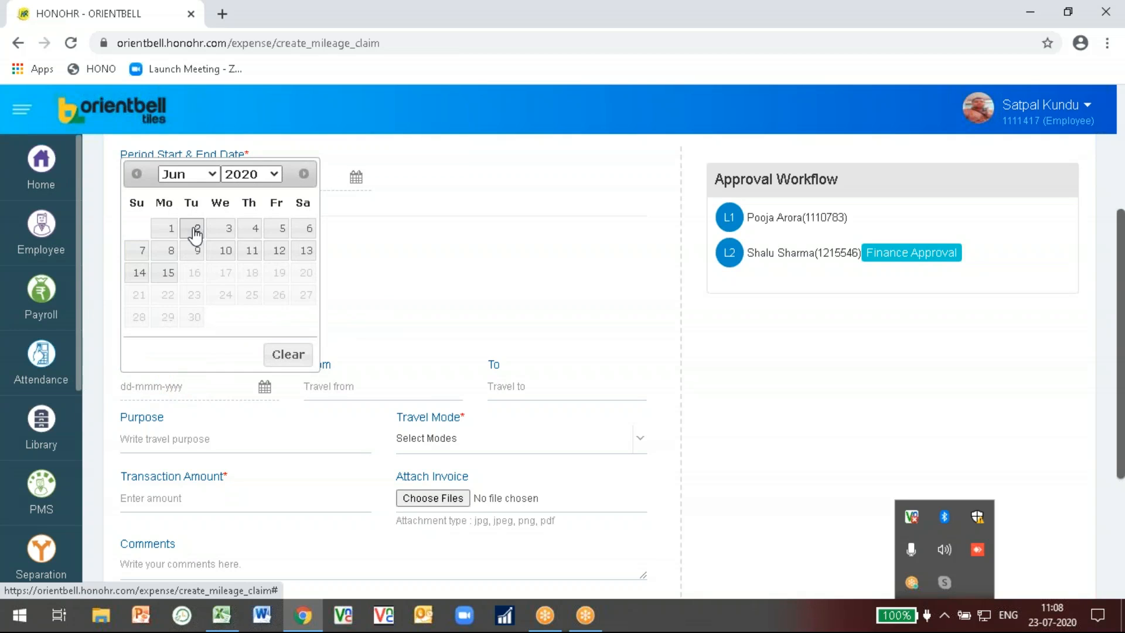
Enter the trip details: date 02-Jun-2020, from C to D, with the purpose Client Visit.
click(195, 233)
click(347, 387)
text(C)
click(508, 388)
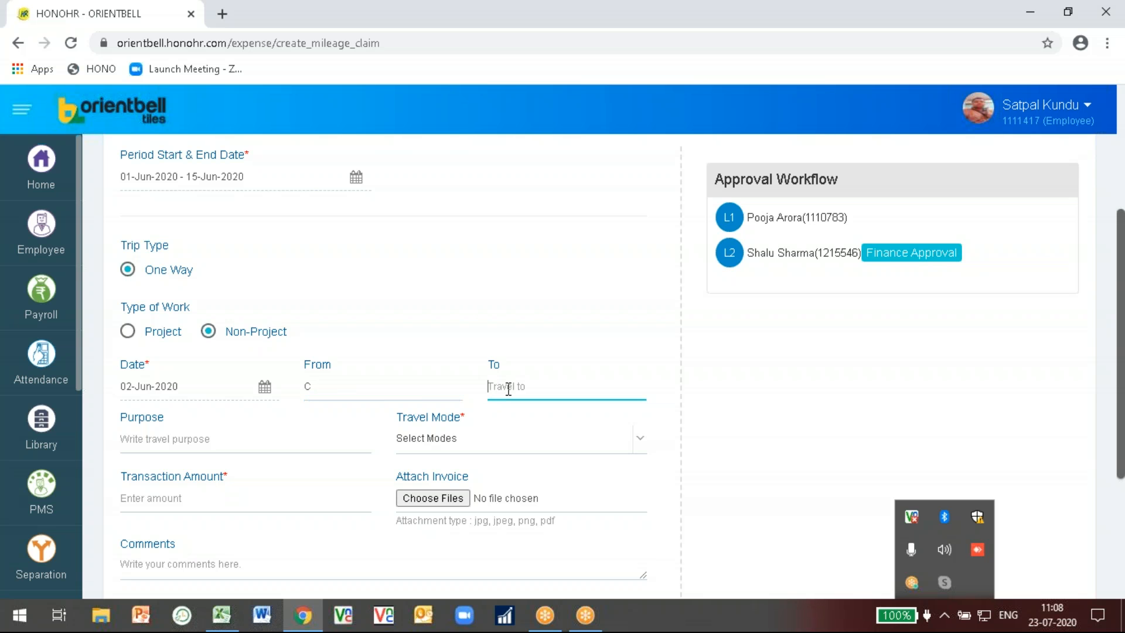
text(D)
click(196, 439)
text(Client Visit)
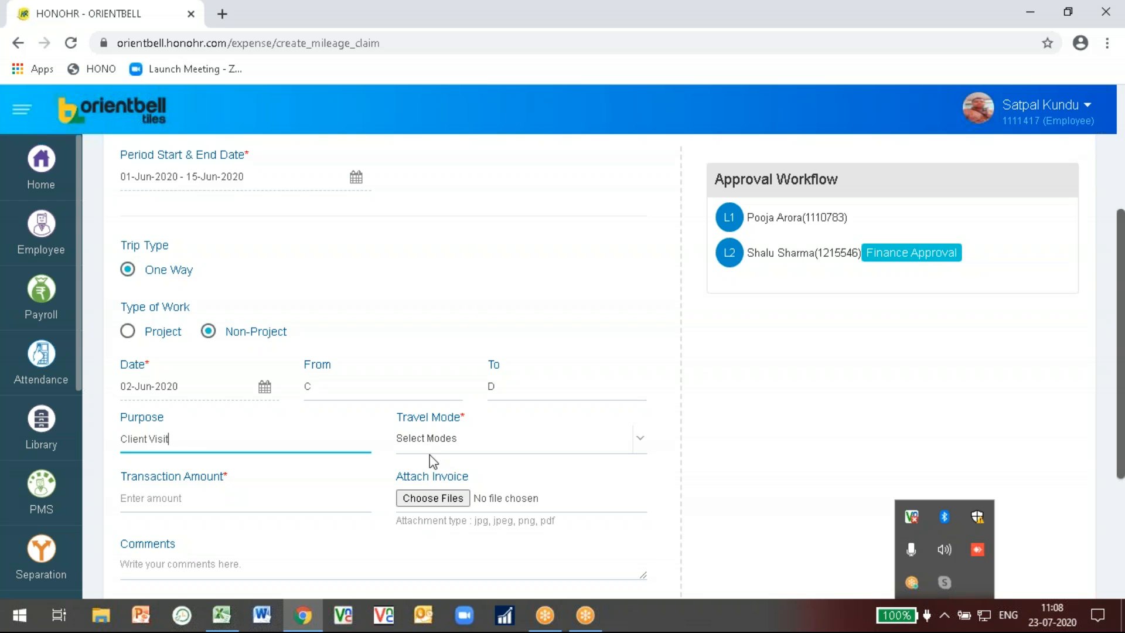
Choose Four wheeler Petrol as the travel mode and enter a distance of 60 km.
click(474, 438)
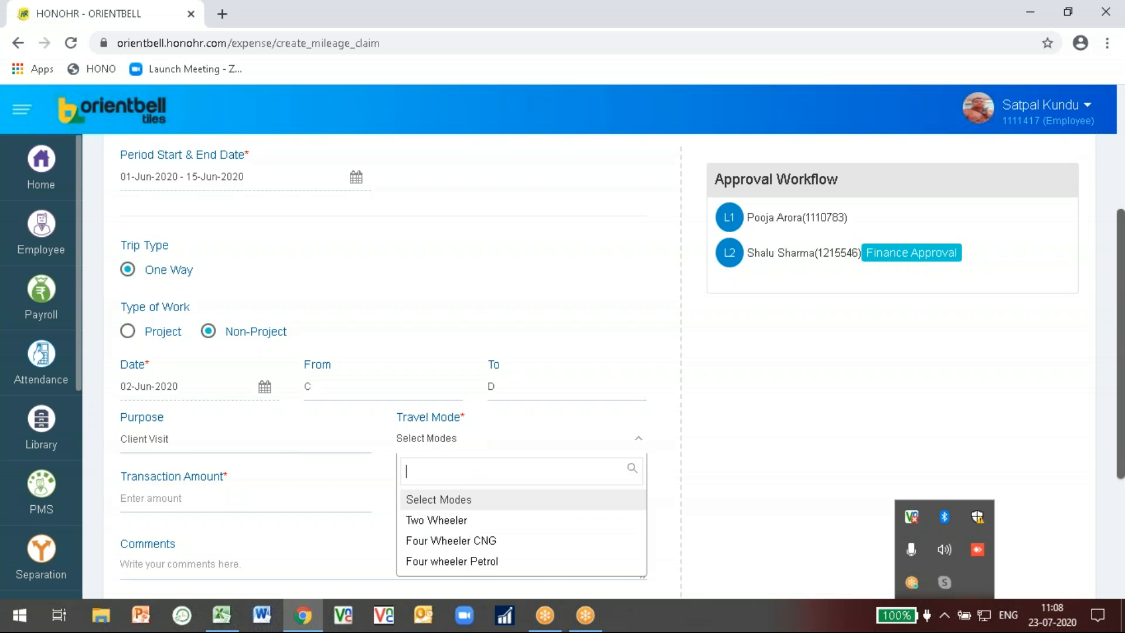
click(418, 561)
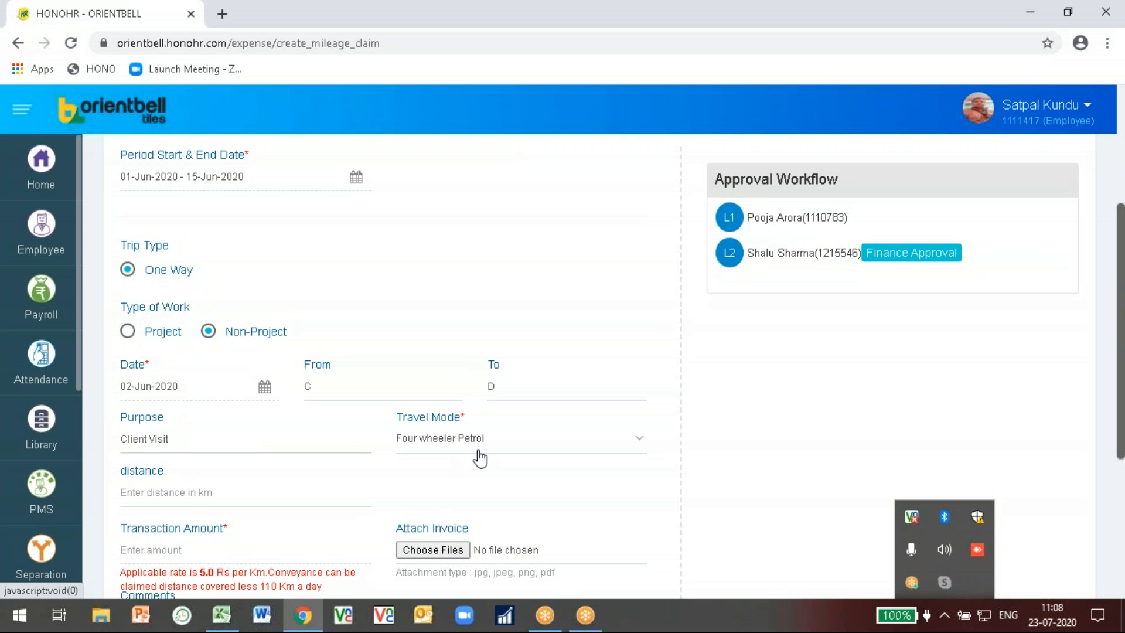
click(191, 496)
text(60)
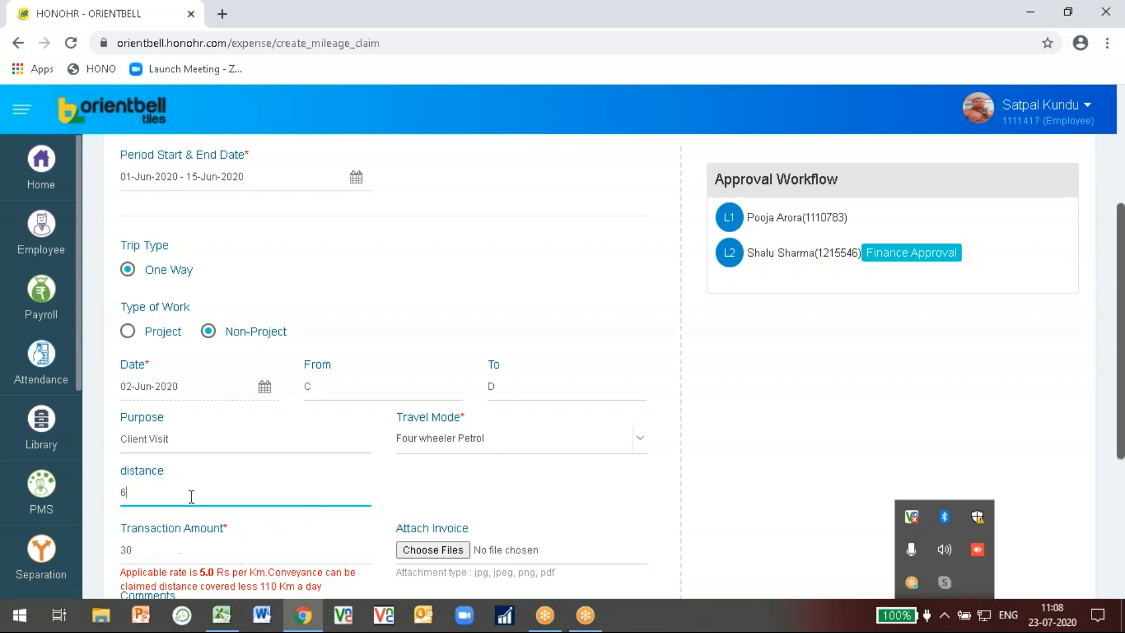
click(498, 489)
Enter the comment "a" and add the expense to the mileage claim.
scroll(498, 490, down, 3)
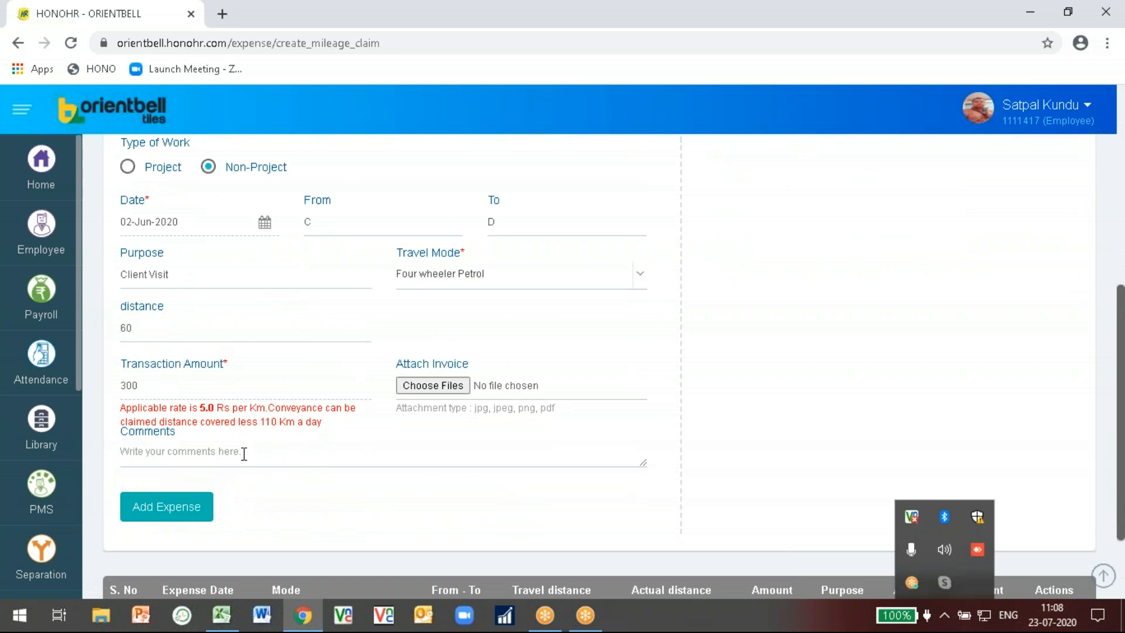
click(217, 447)
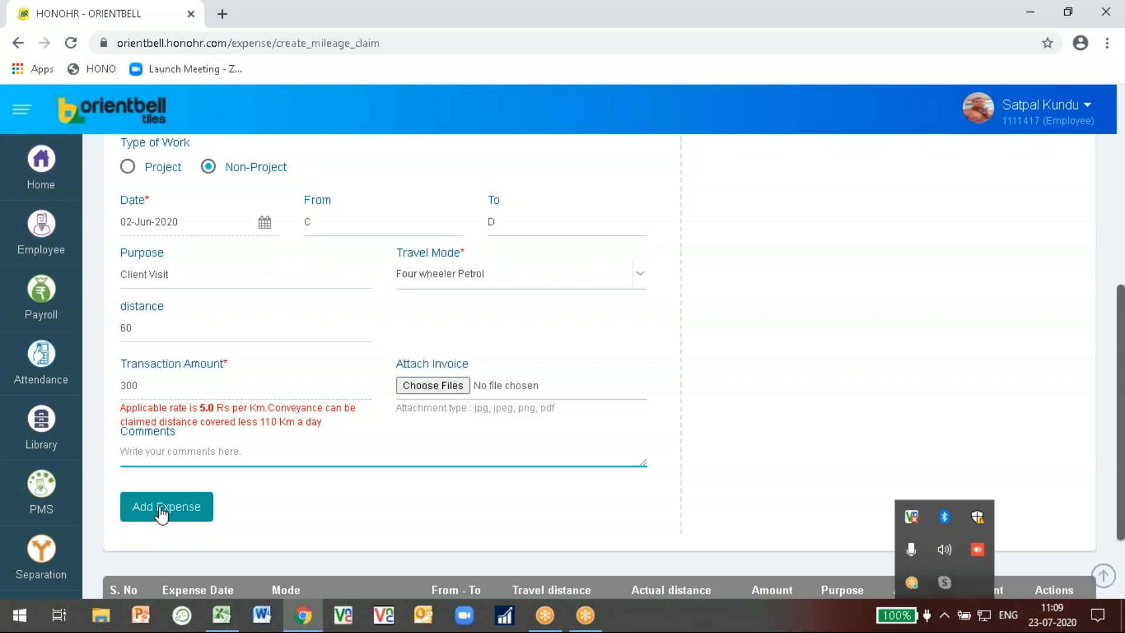
text(a)
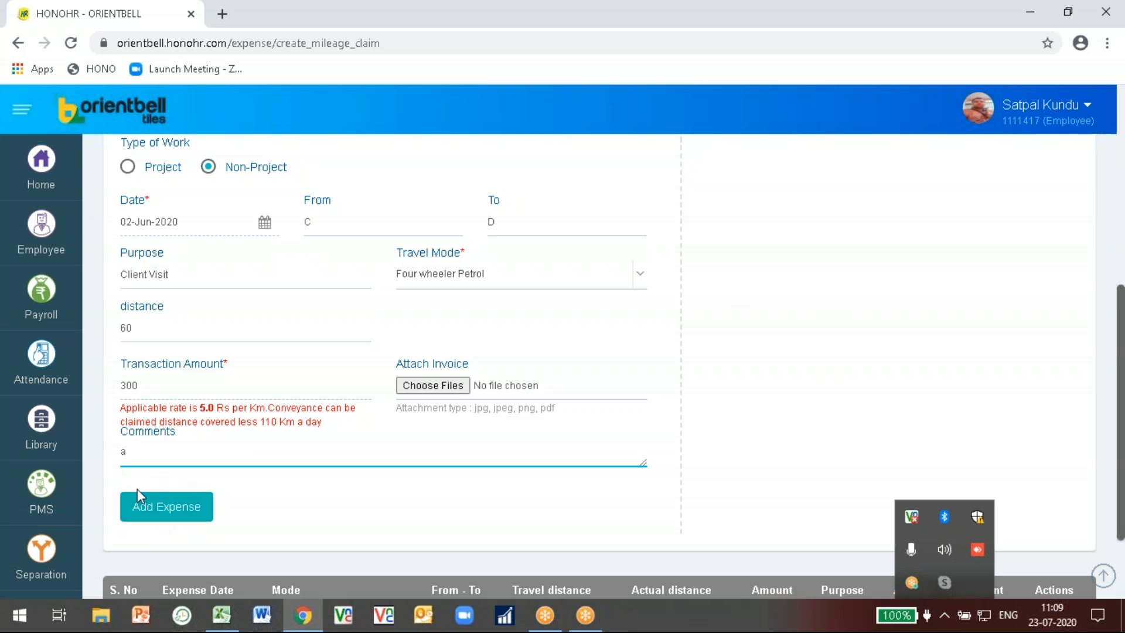
click(162, 514)
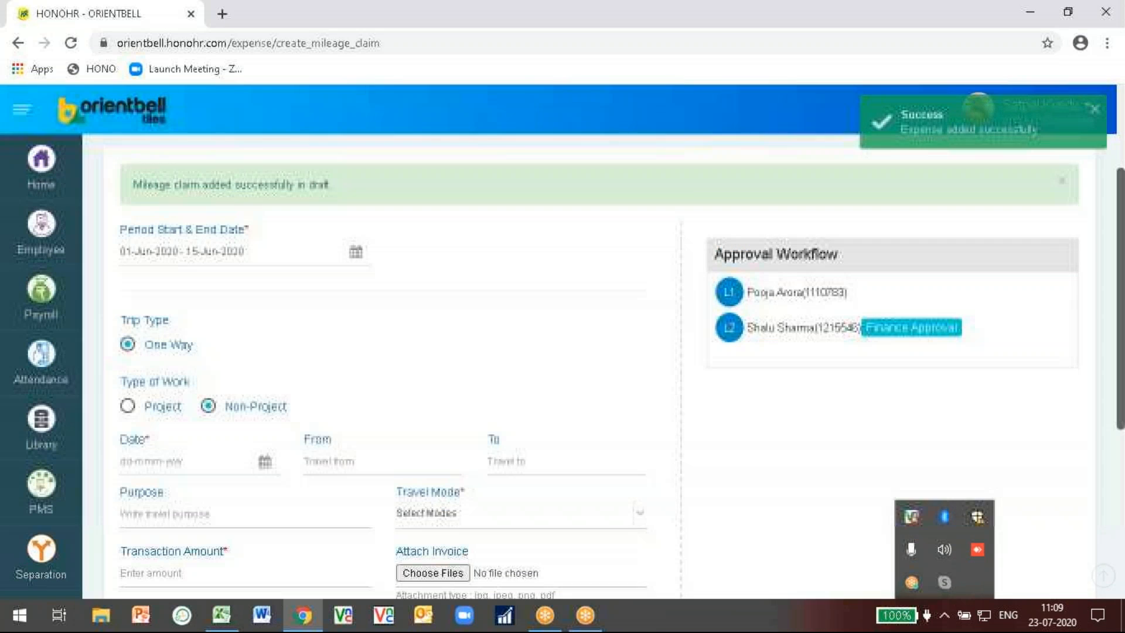
Examine the claim's list of added expenses and the available travel mode options.
scroll(582, 388, down, 1)
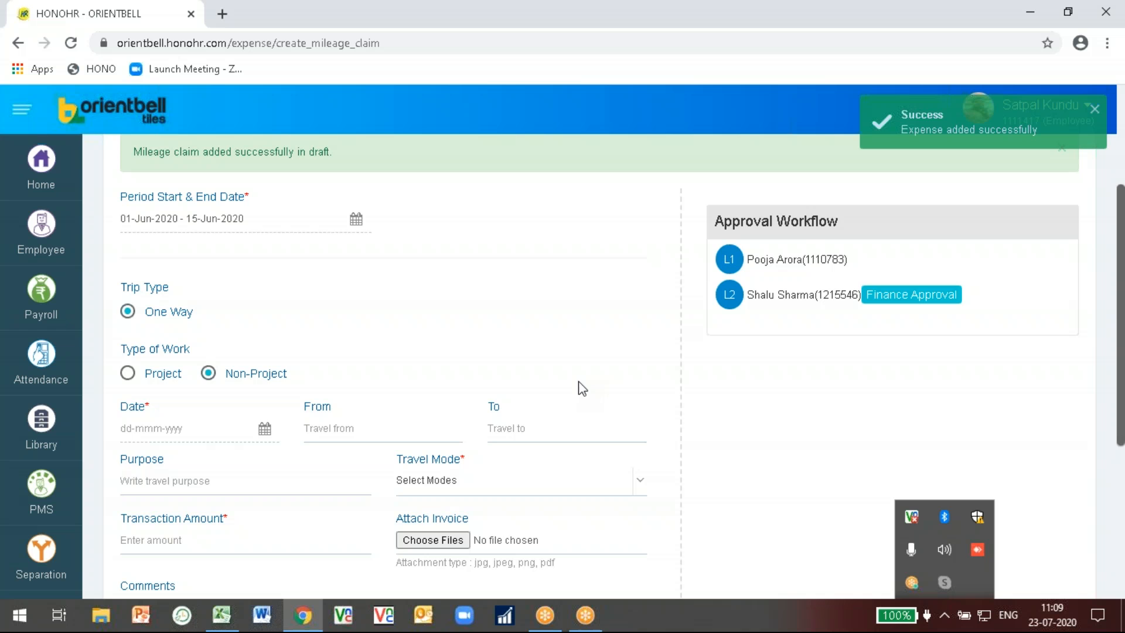
scroll(582, 388, down, 5)
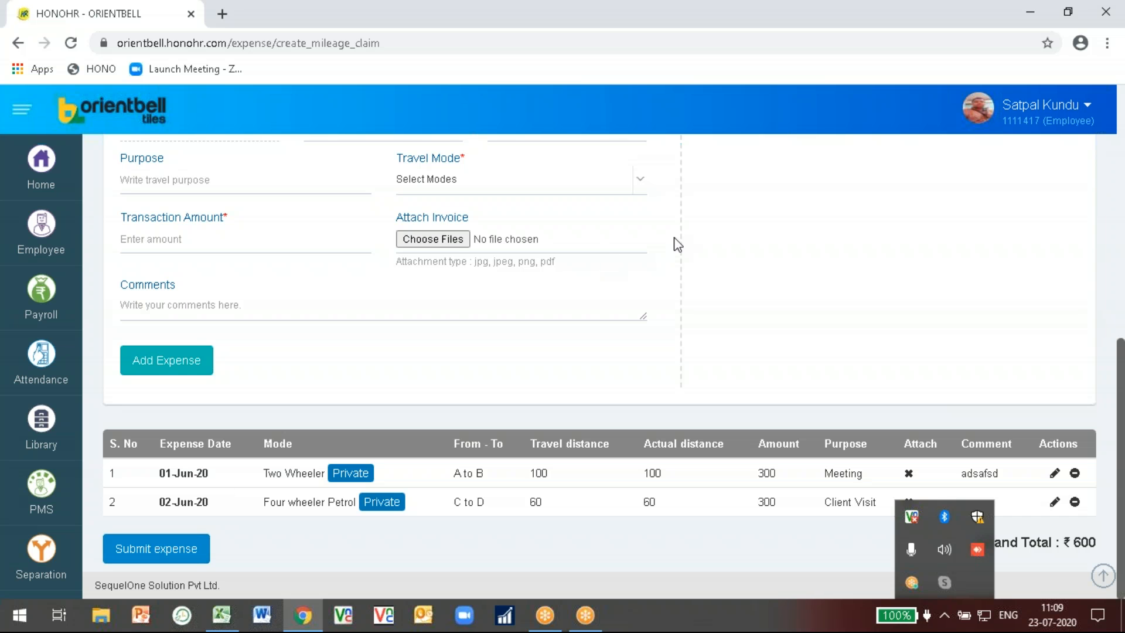
scroll(676, 238, up, 2)
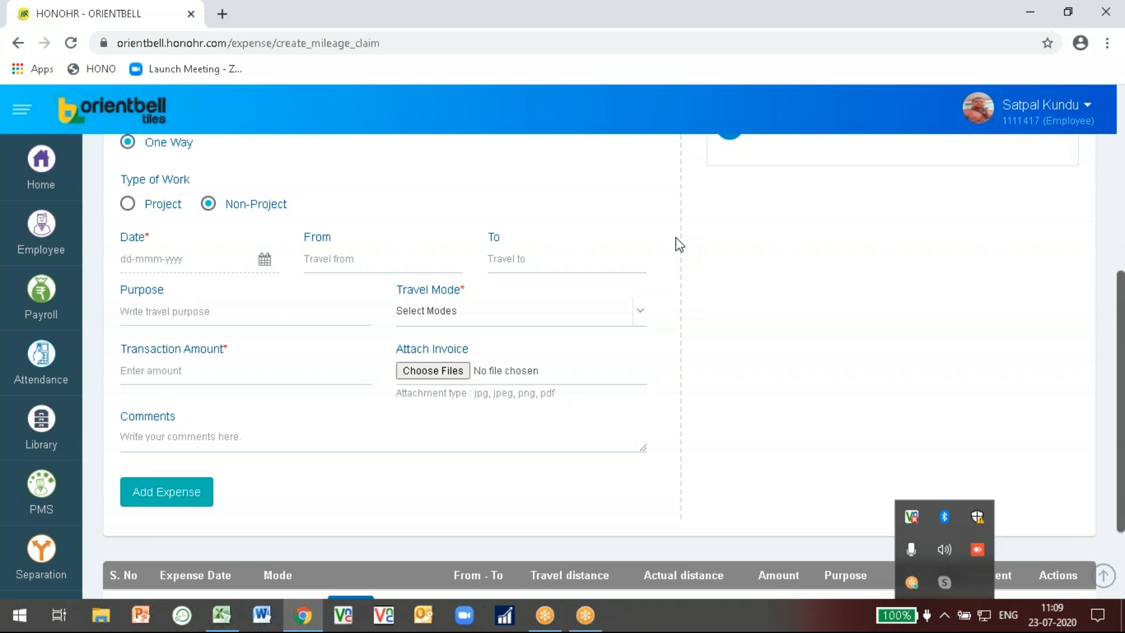
click(525, 313)
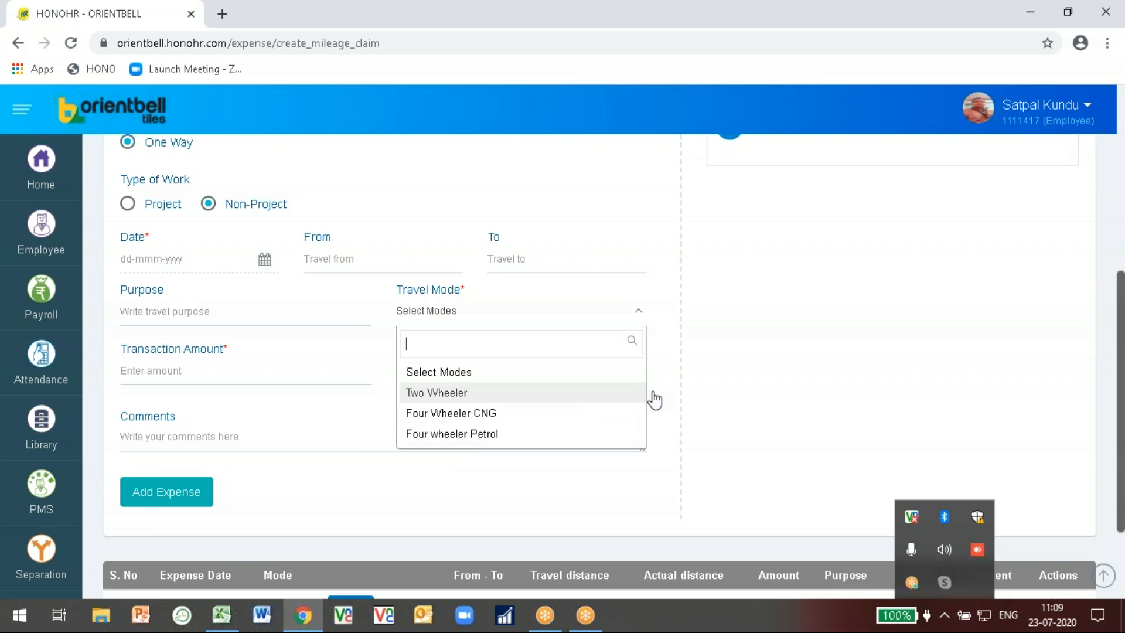
click(708, 393)
click(708, 392)
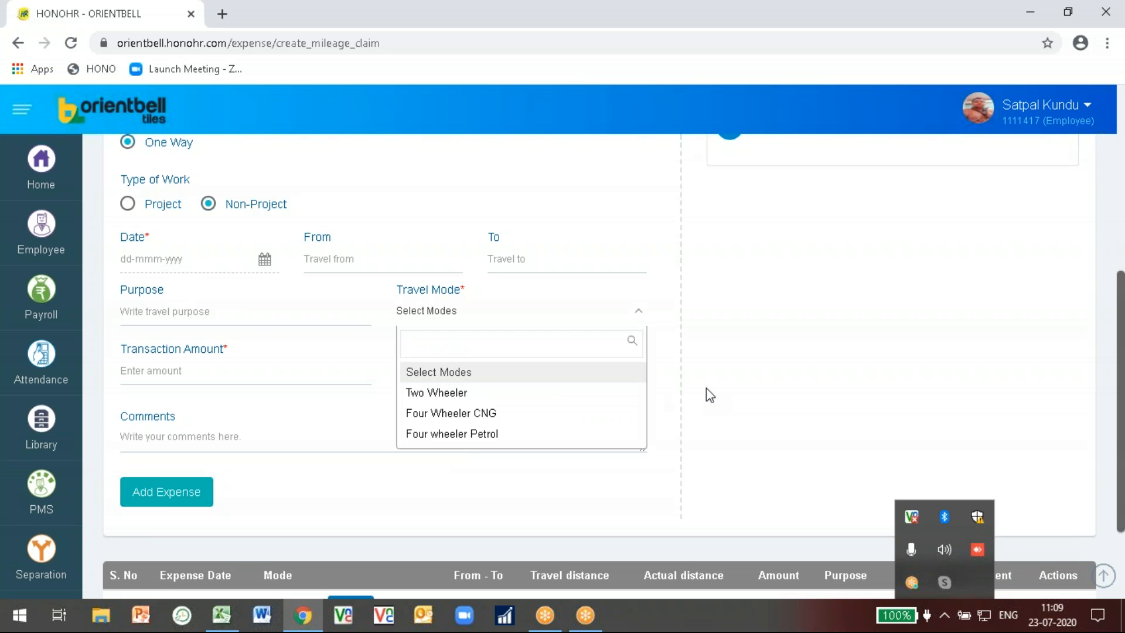
key(Up)
key(Down)
key(Down)
key(Down)
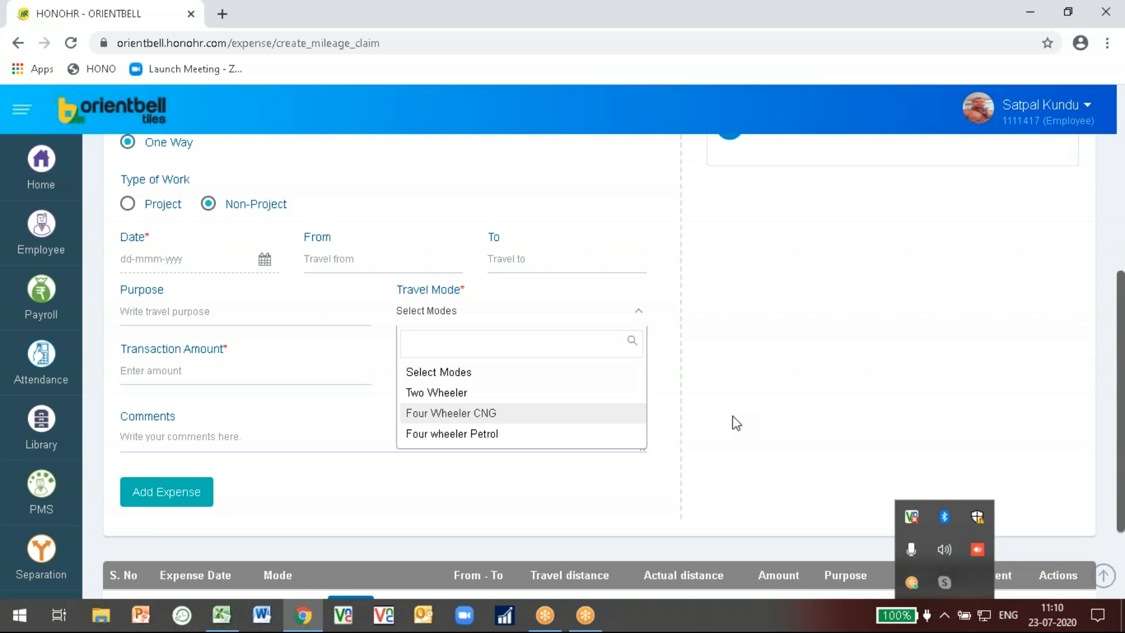
click(492, 515)
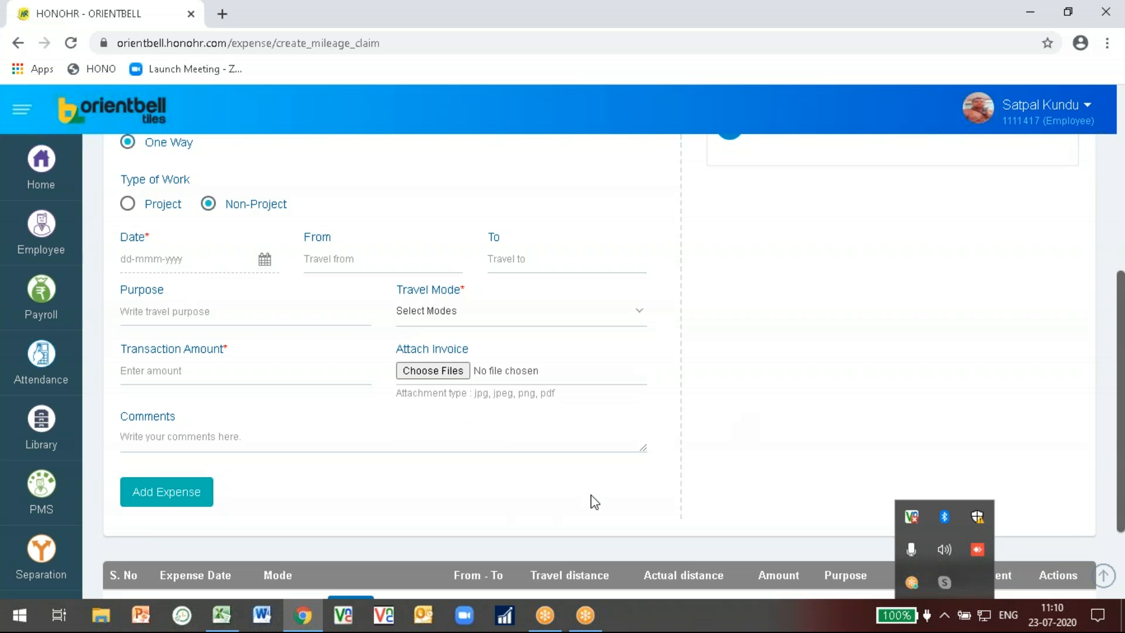
click(473, 312)
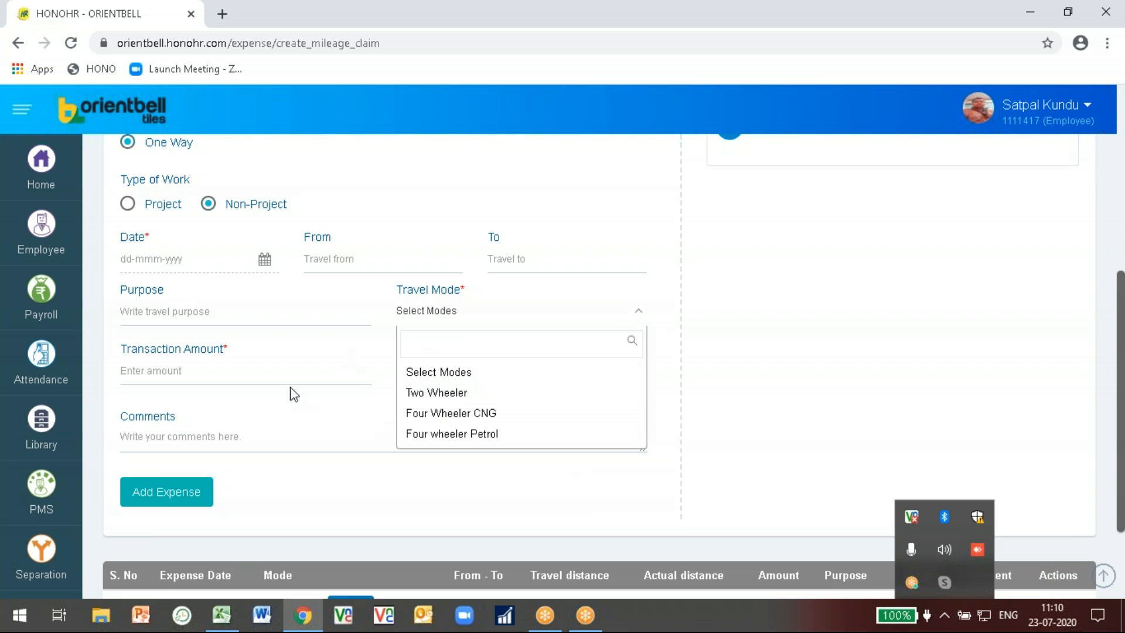
click(195, 432)
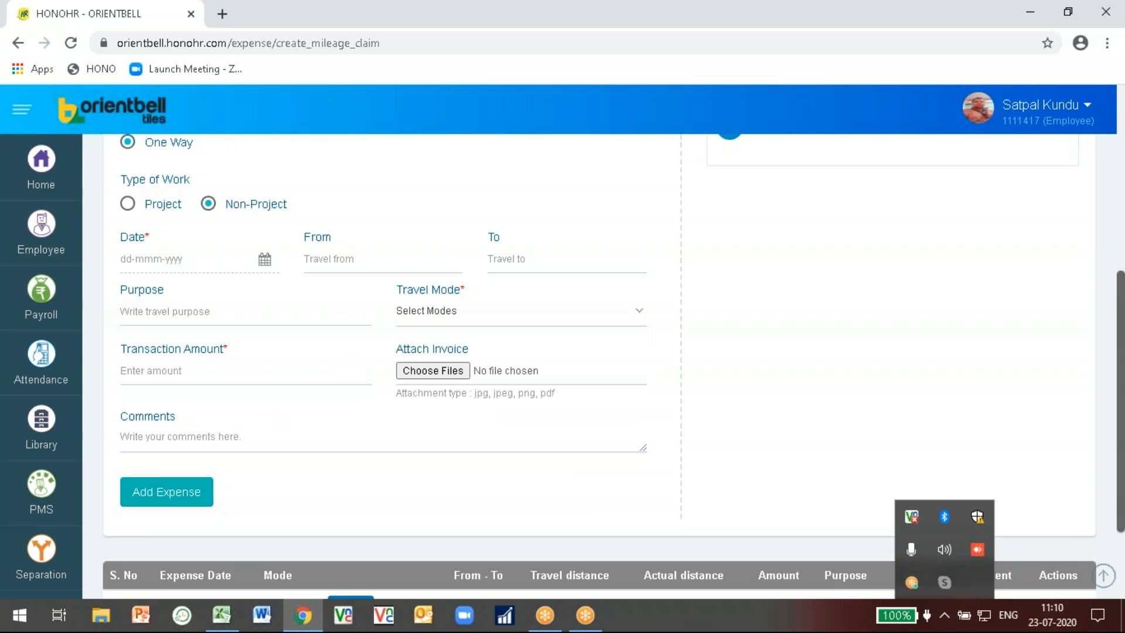
Review the distances and amounts of the added expense lines, and return to the claim period.
double_click(270, 466)
scroll(273, 473, down, 2)
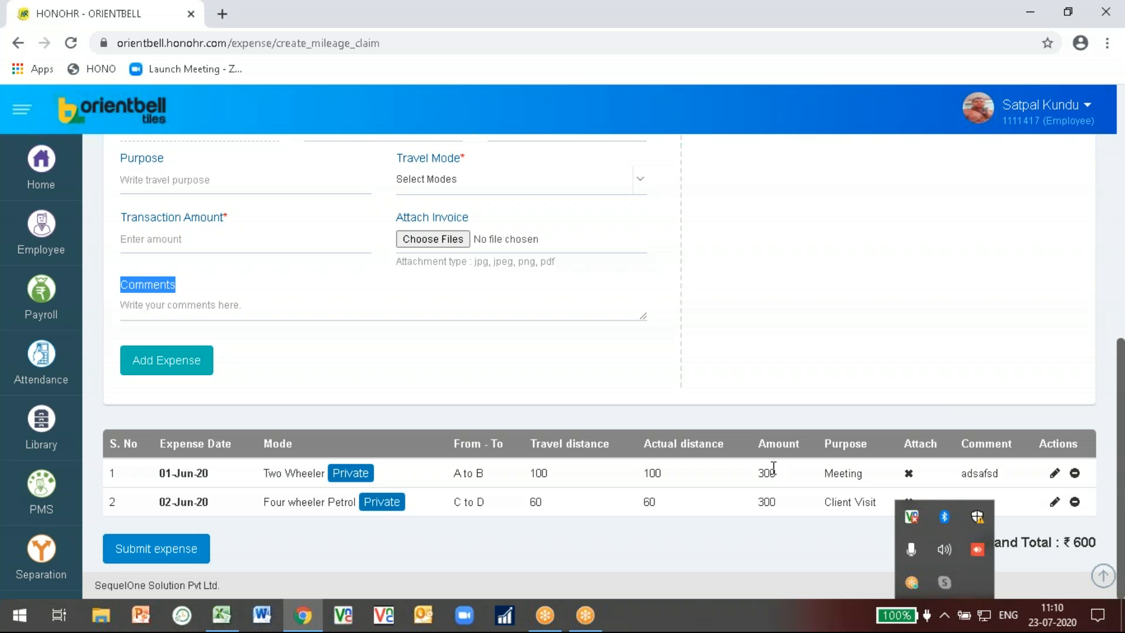
click(683, 290)
scroll(683, 290, up, 3)
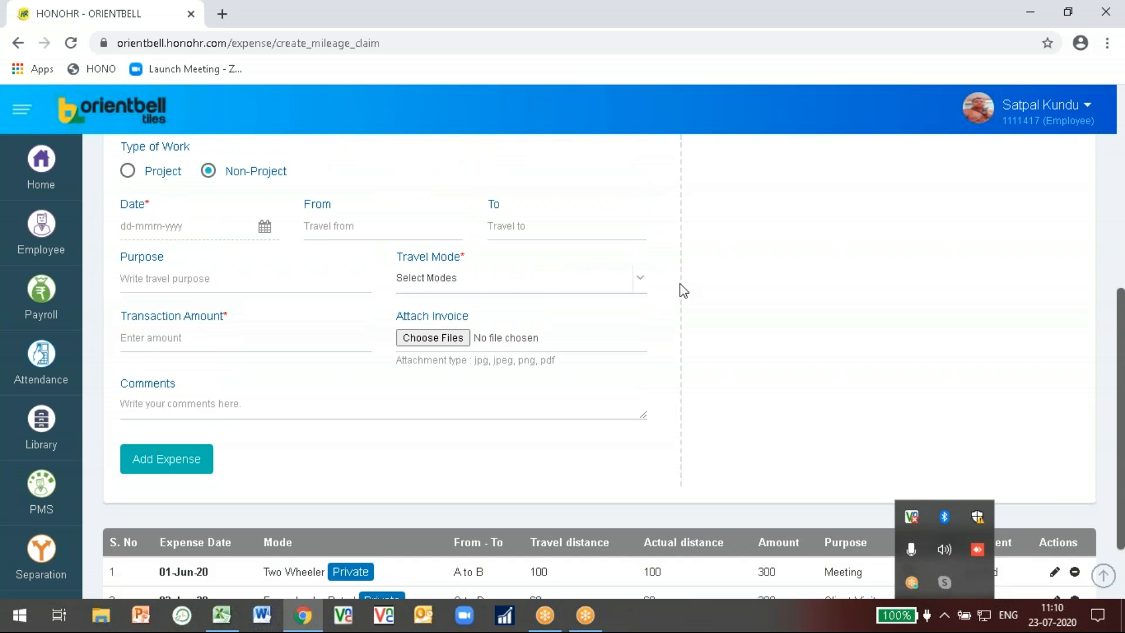
scroll(682, 291, up, 2)
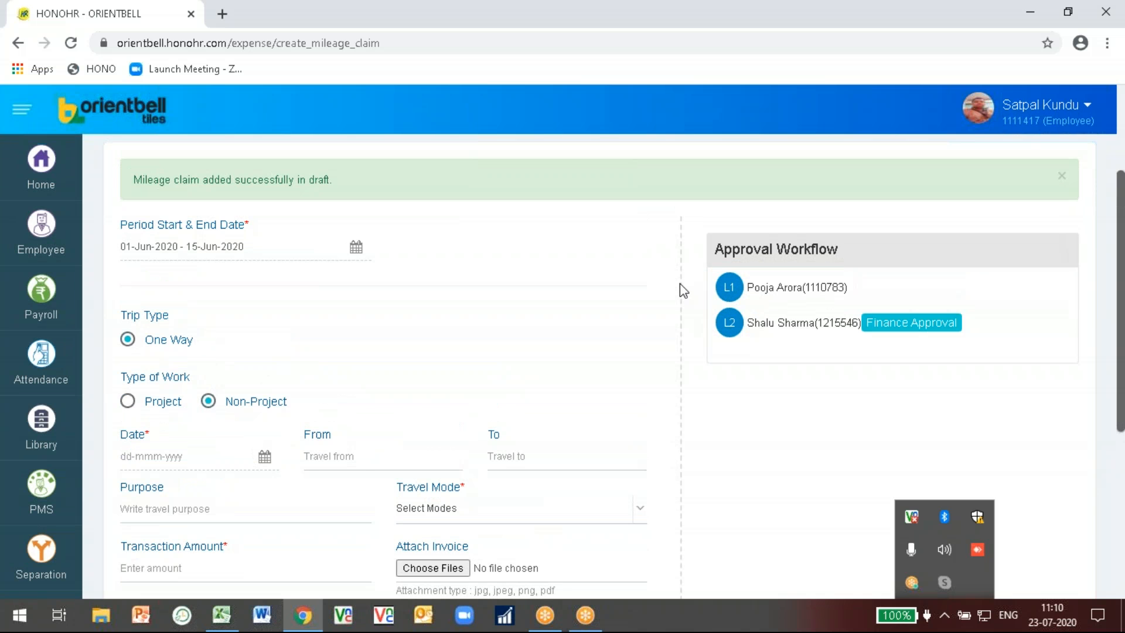
scroll(683, 290, up, 1)
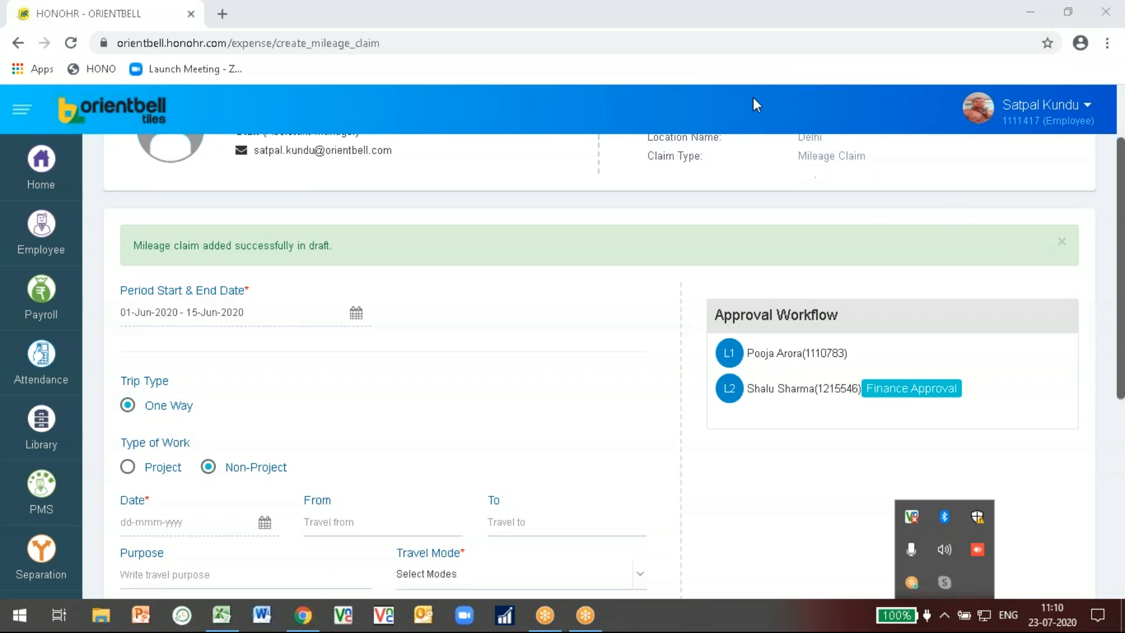
click(700, 54)
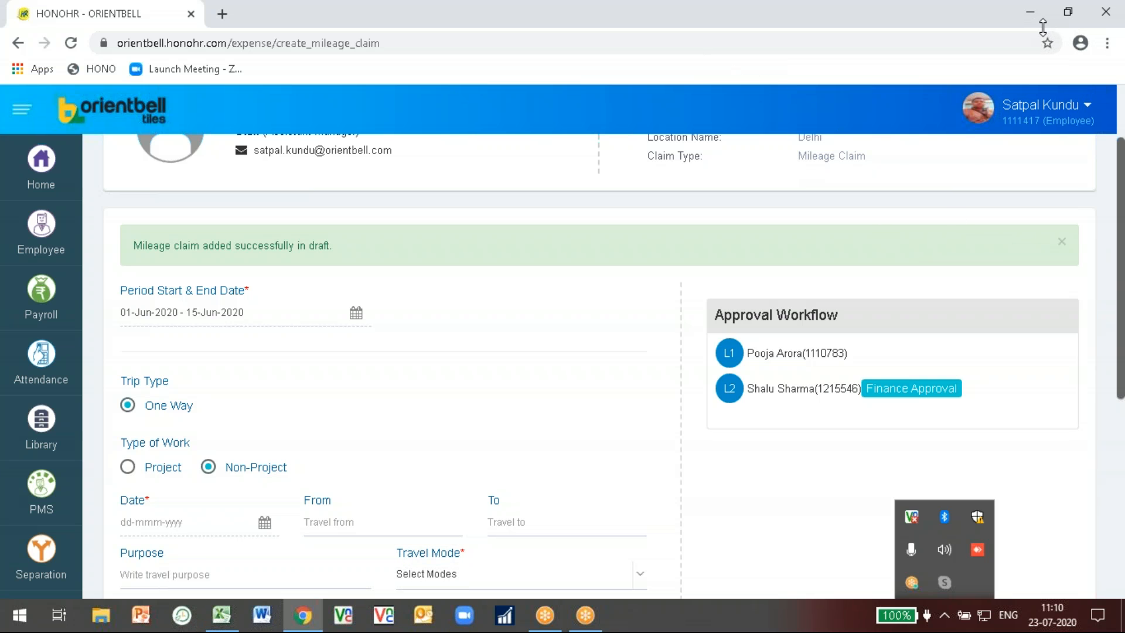
click(1061, 11)
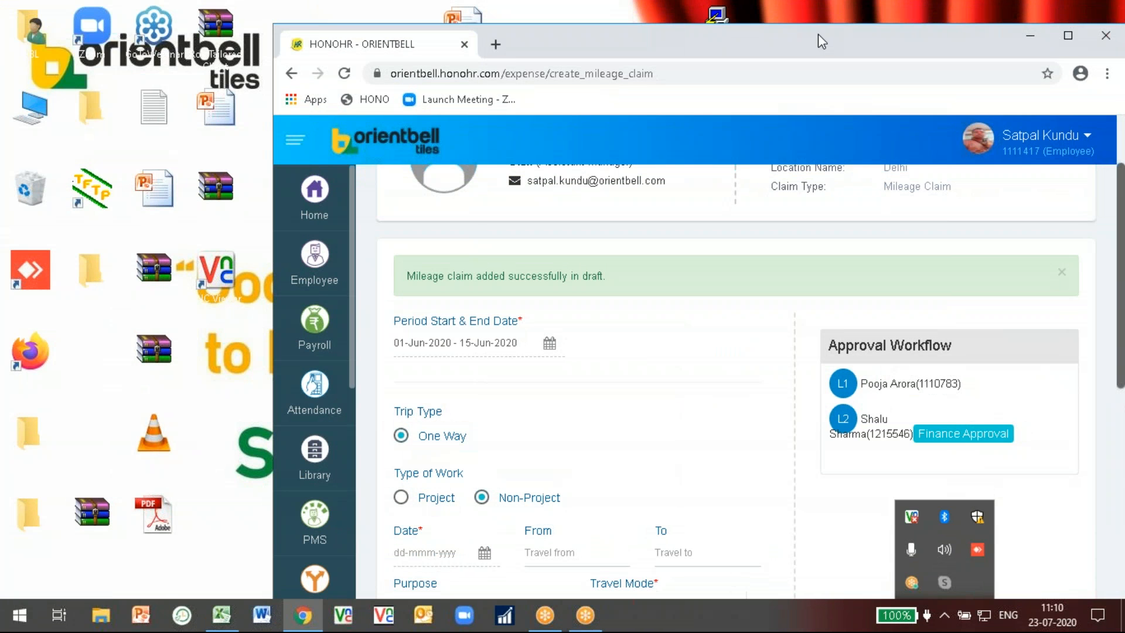
double_click(765, 36)
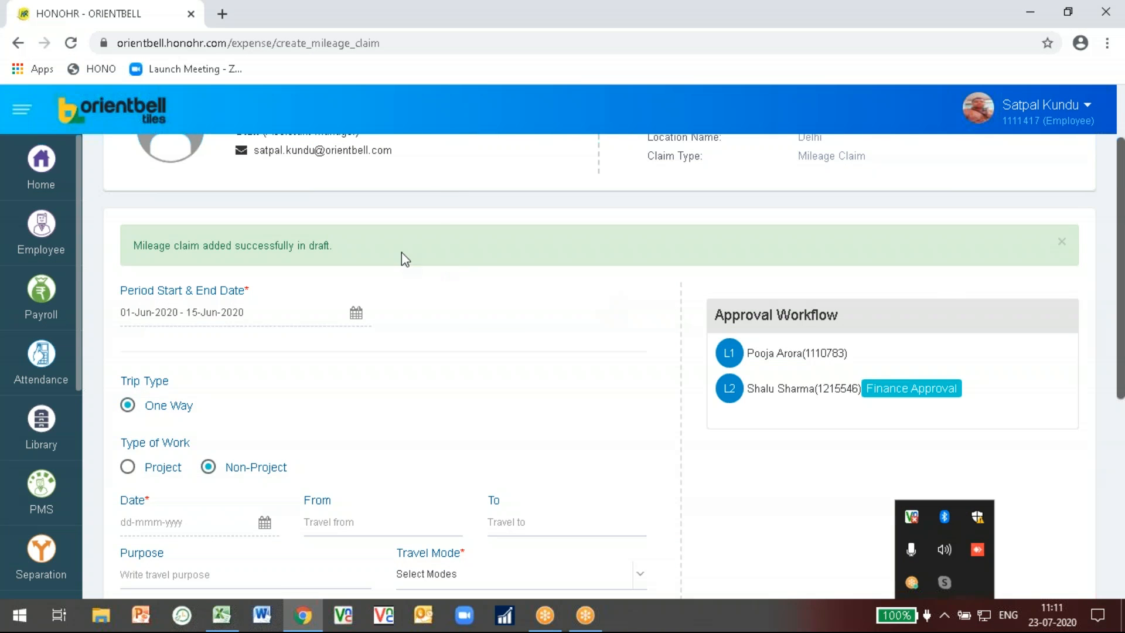
mouse_move(73, 253)
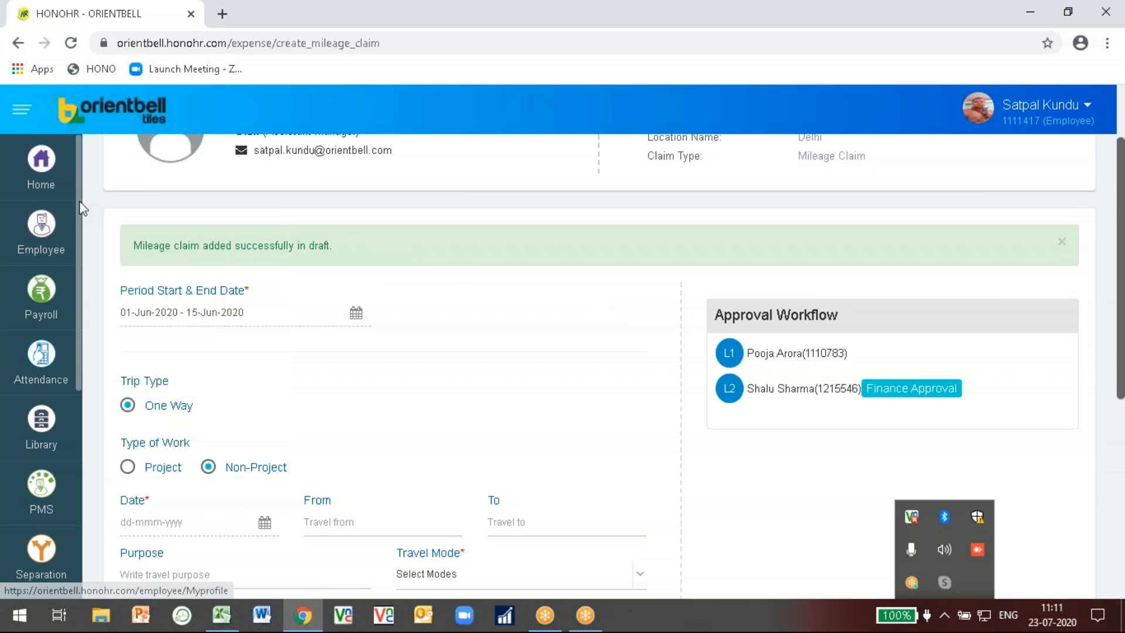
scroll(82, 246, down, 5)
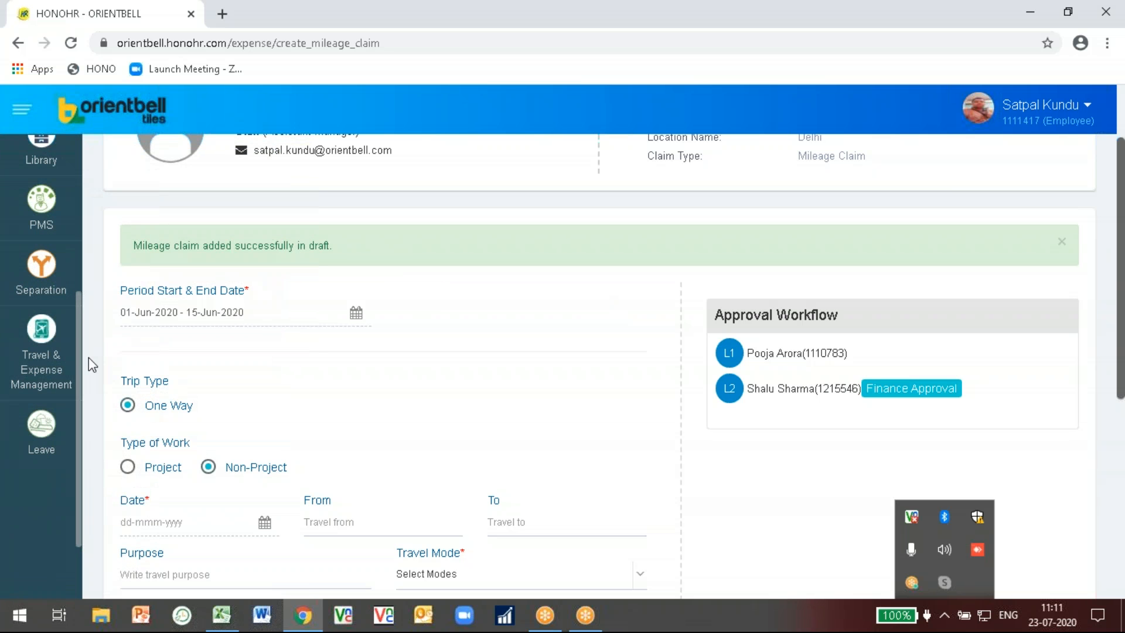
mouse_move(35, 344)
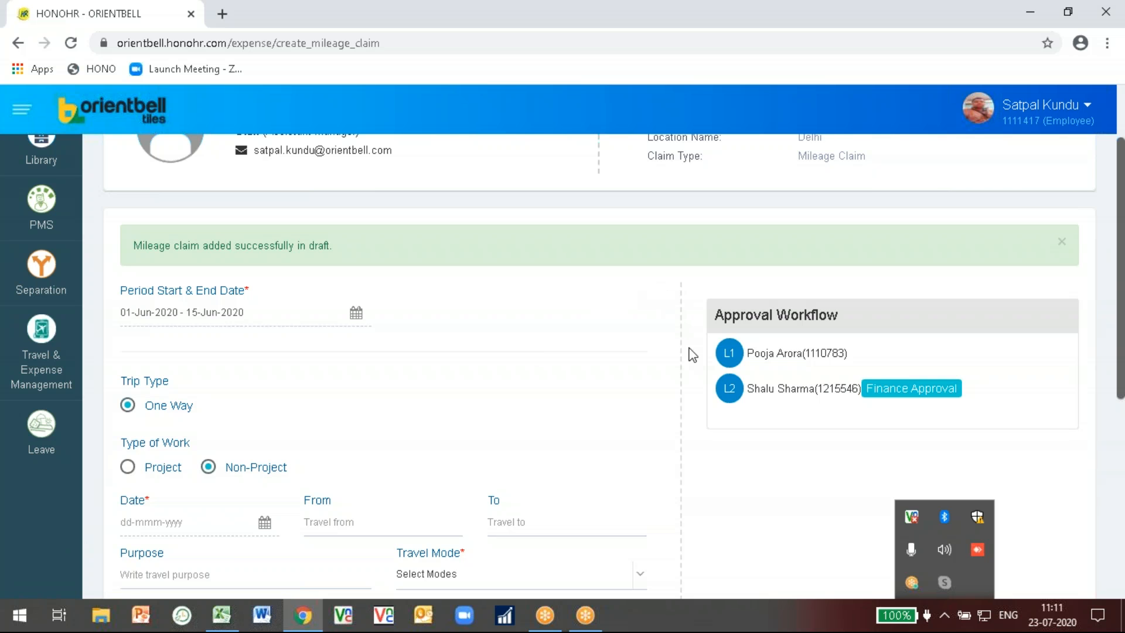
scroll(693, 354, down, 3)
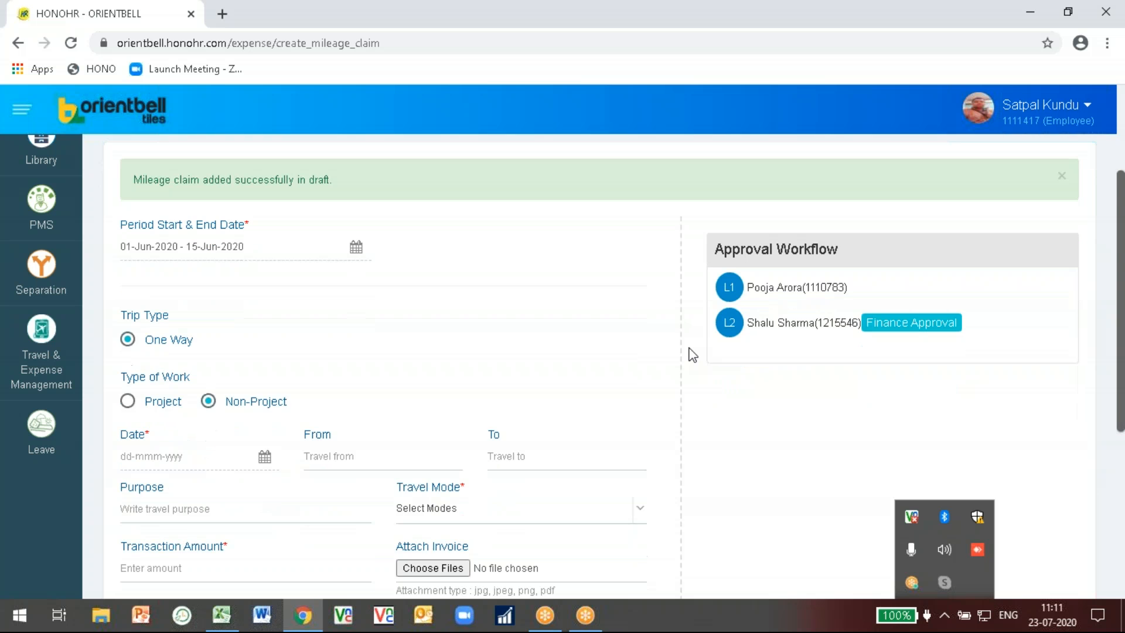
scroll(693, 354, down, 1)
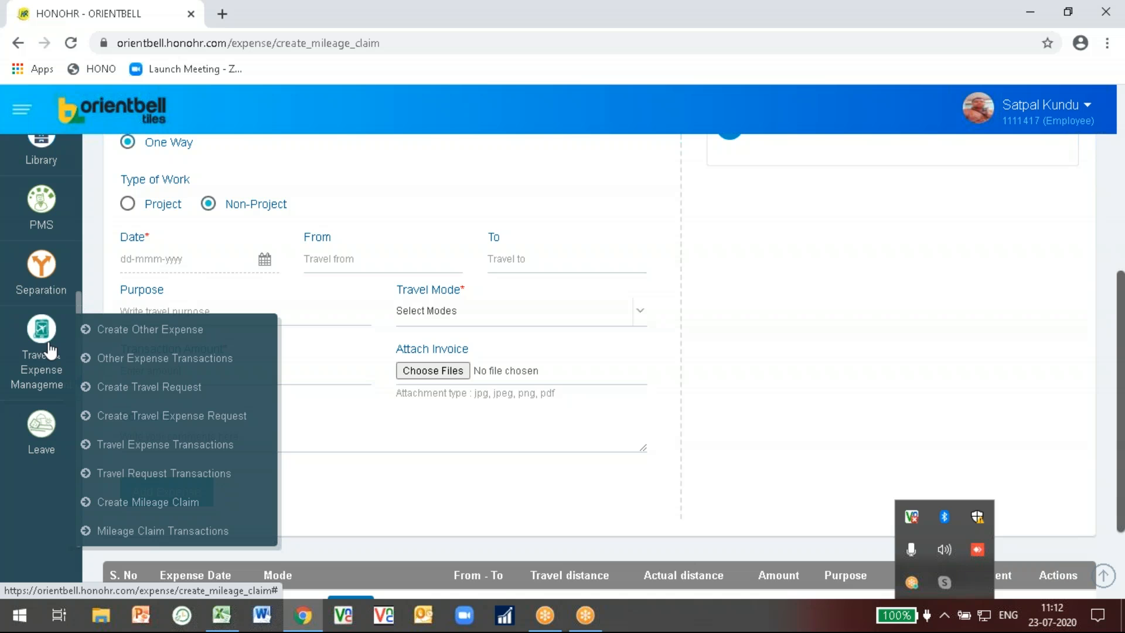
Create a roundtrip travel request with Conference as the purpose of travel and continue to the travel schedule.
click(144, 390)
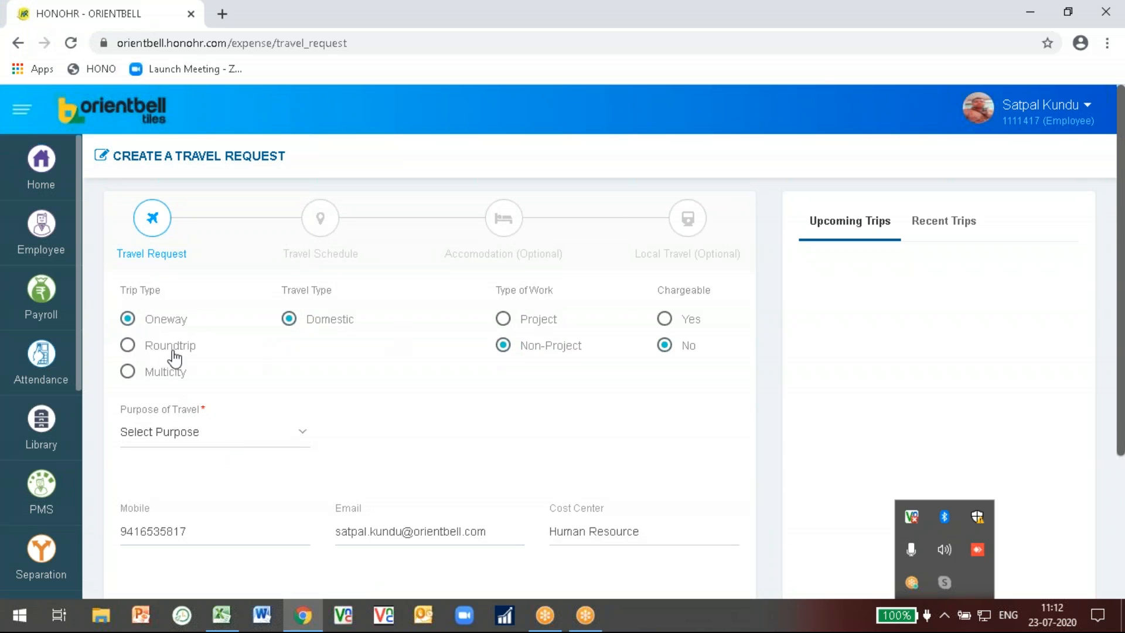
click(128, 345)
click(156, 445)
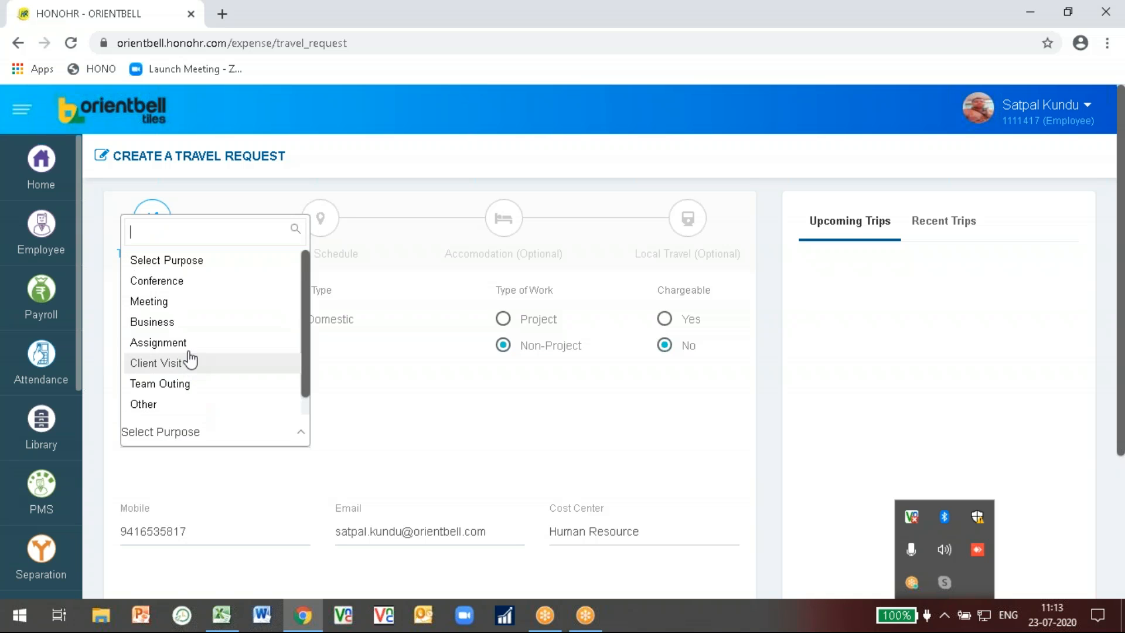
click(148, 281)
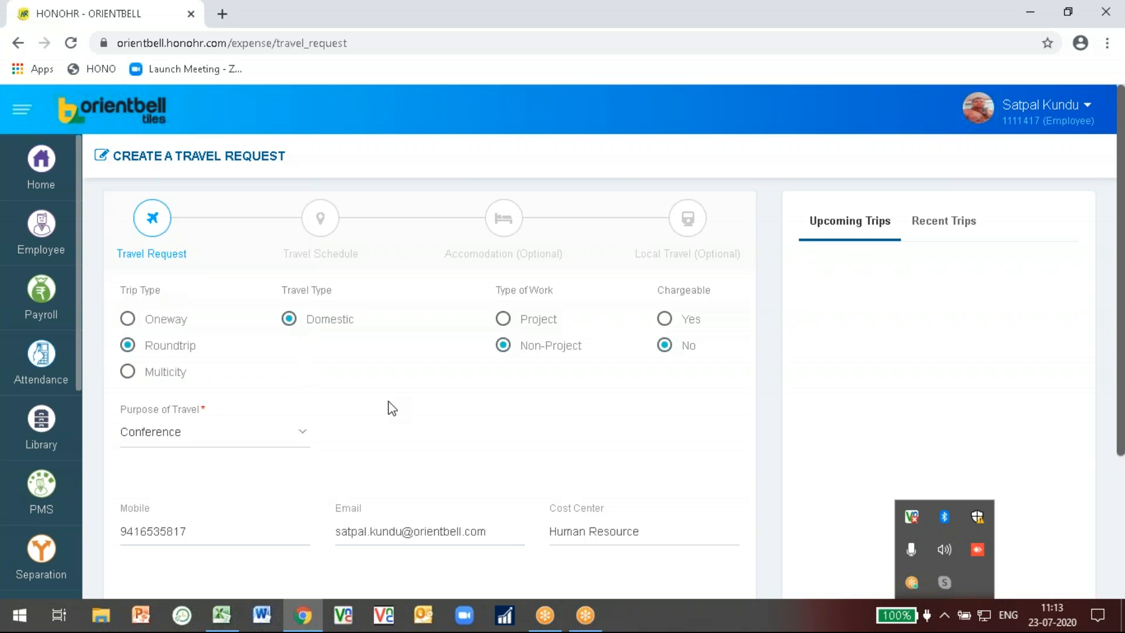
scroll(393, 408, down, 3)
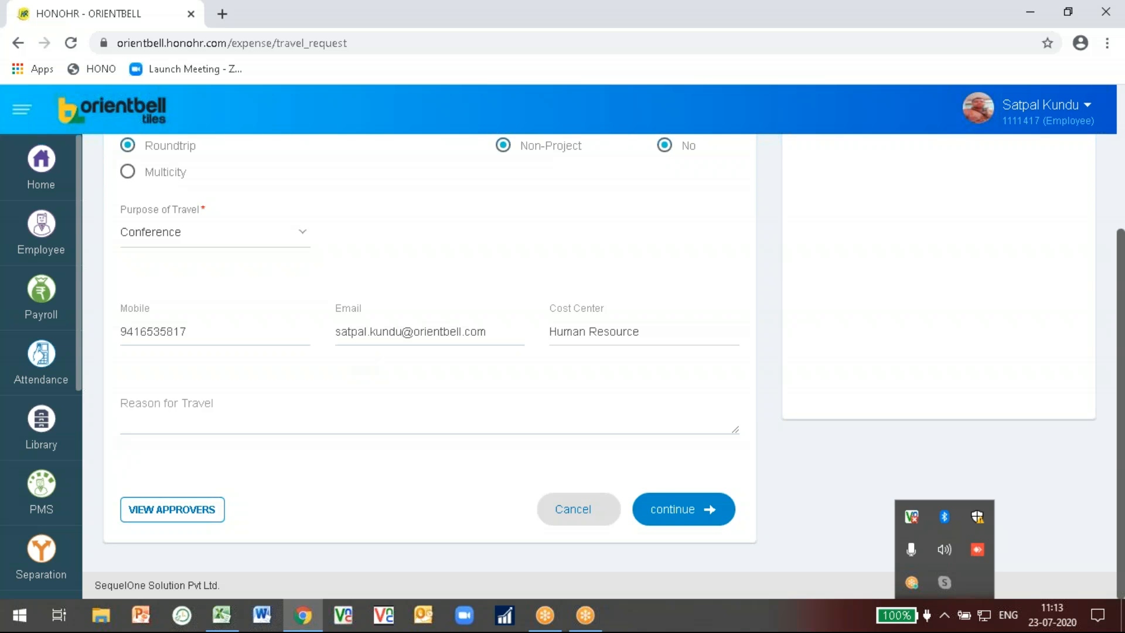
click(679, 510)
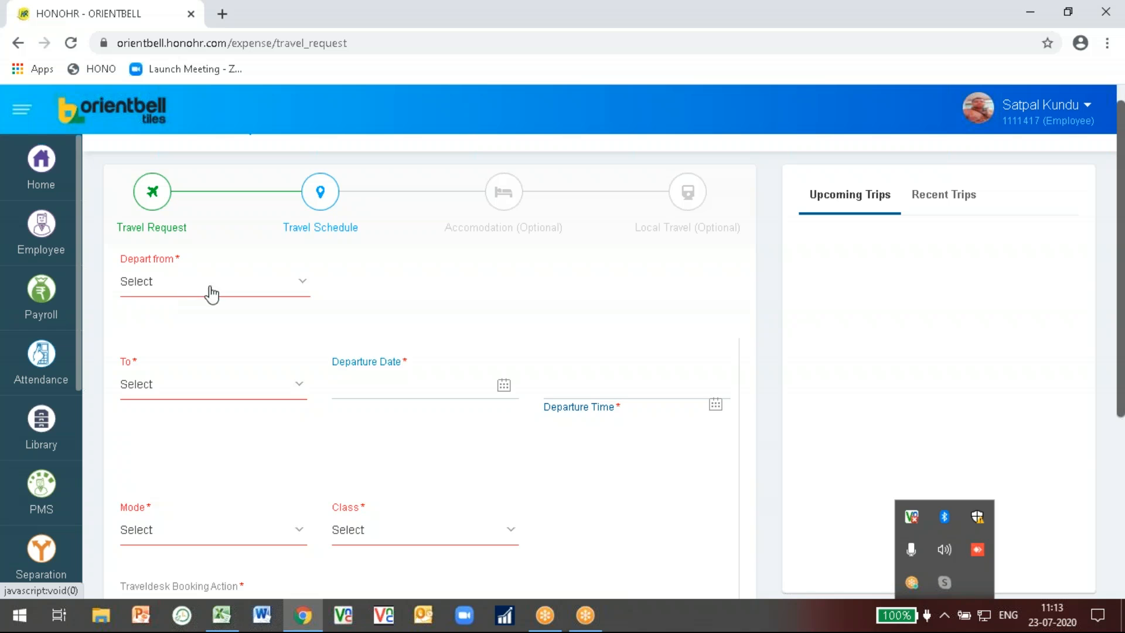
Set the trip to depart from Mumbai and travel to Delhi.
click(186, 293)
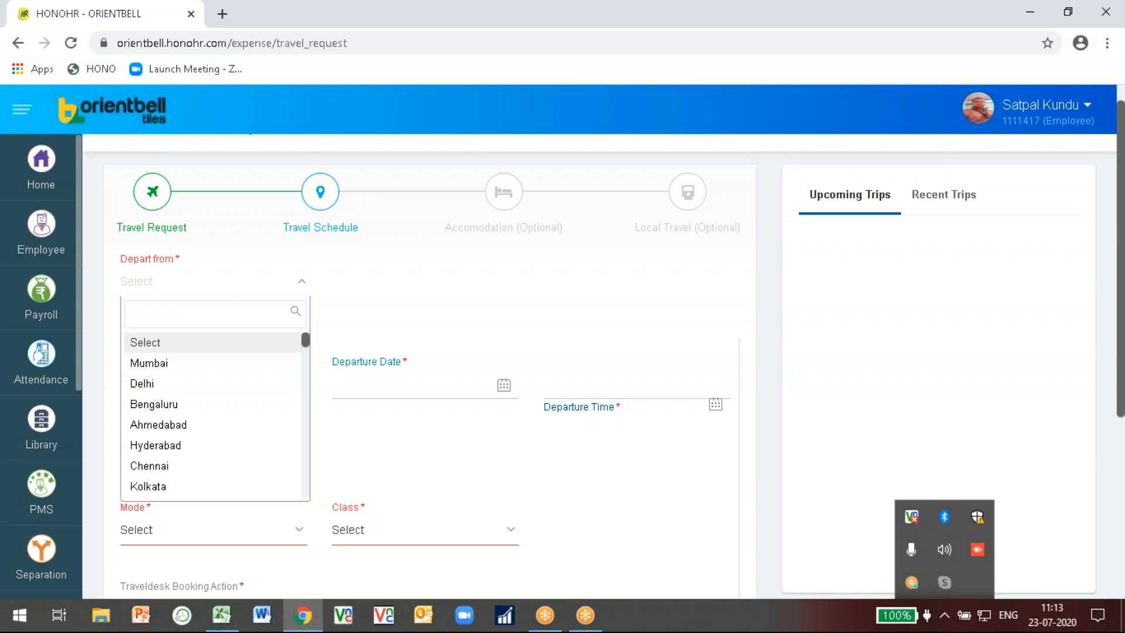
click(151, 365)
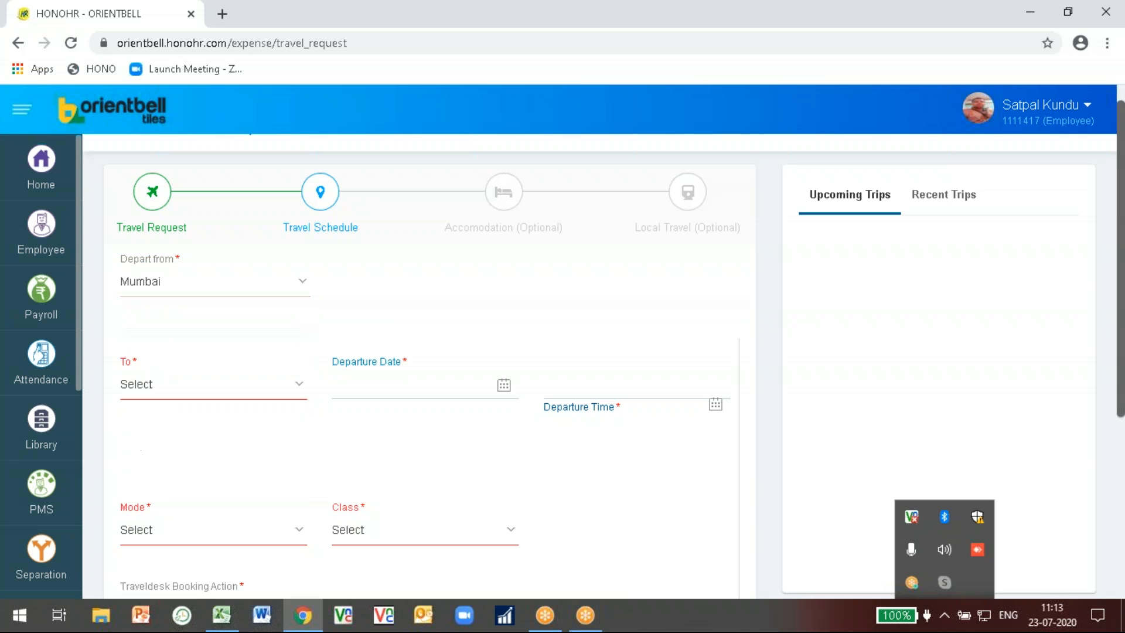
click(149, 390)
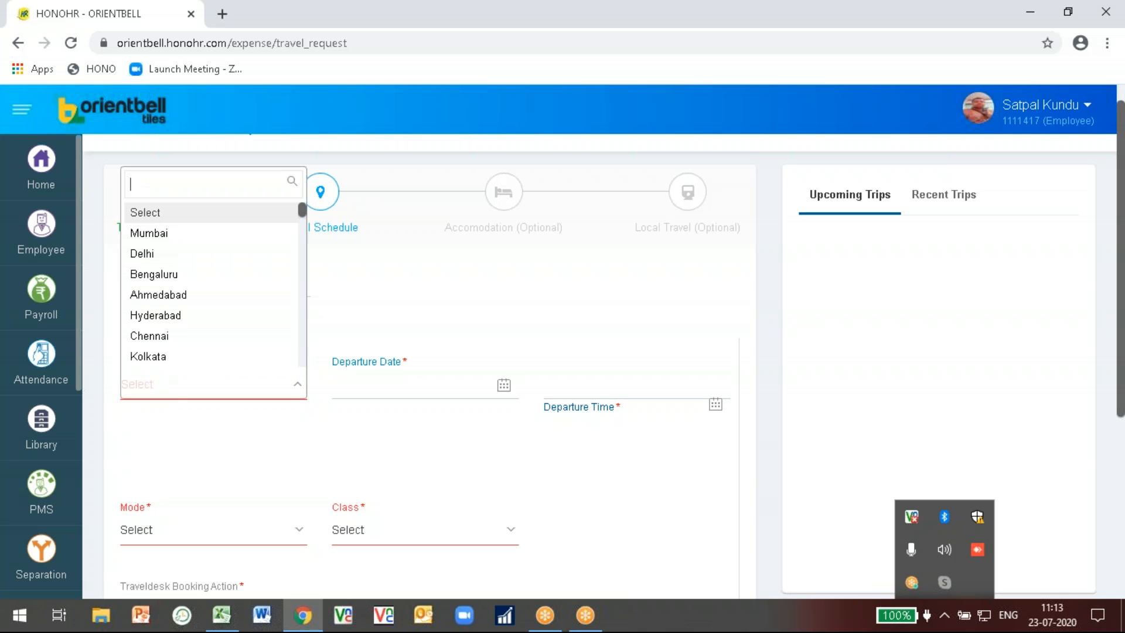
click(145, 258)
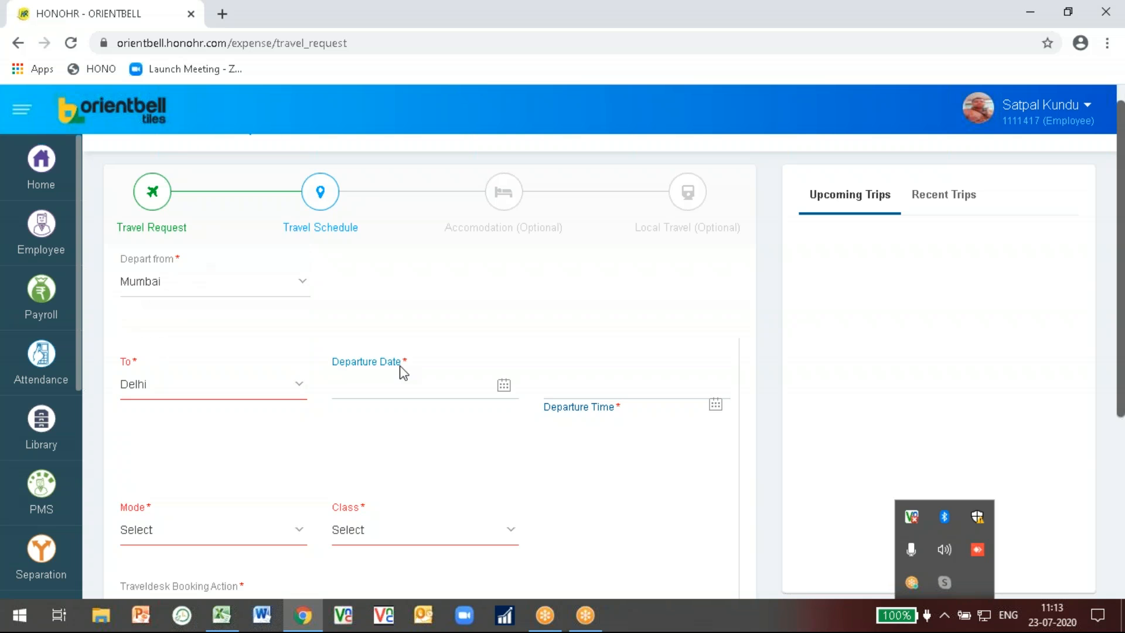
Set the departure date to 2020-07-30 and the departure time to 11:13 AM.
click(394, 391)
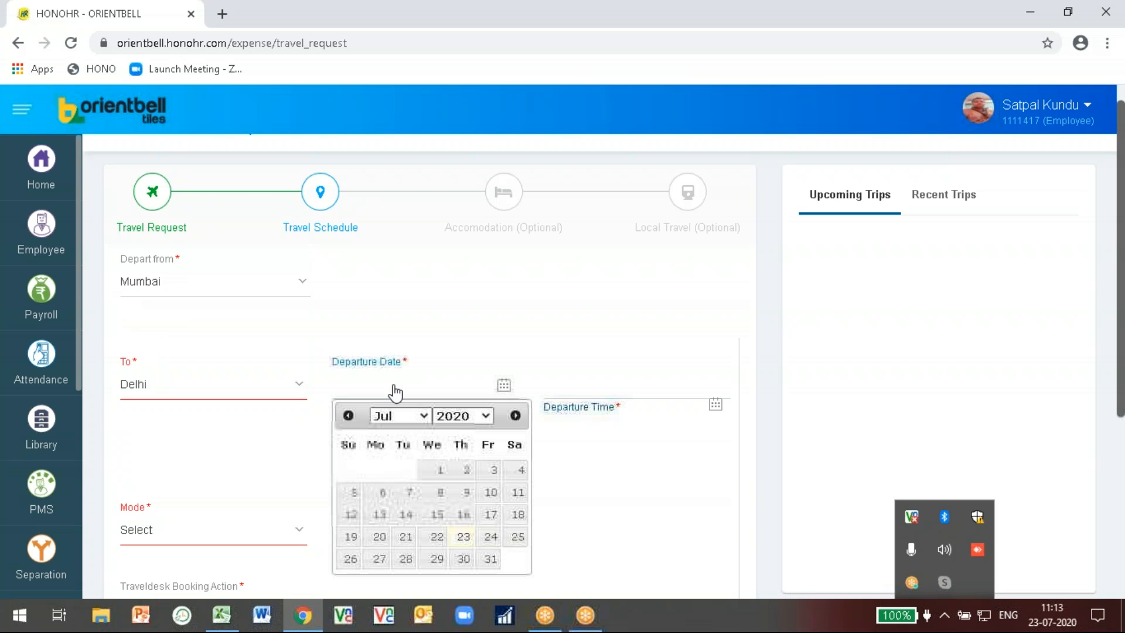
click(490, 537)
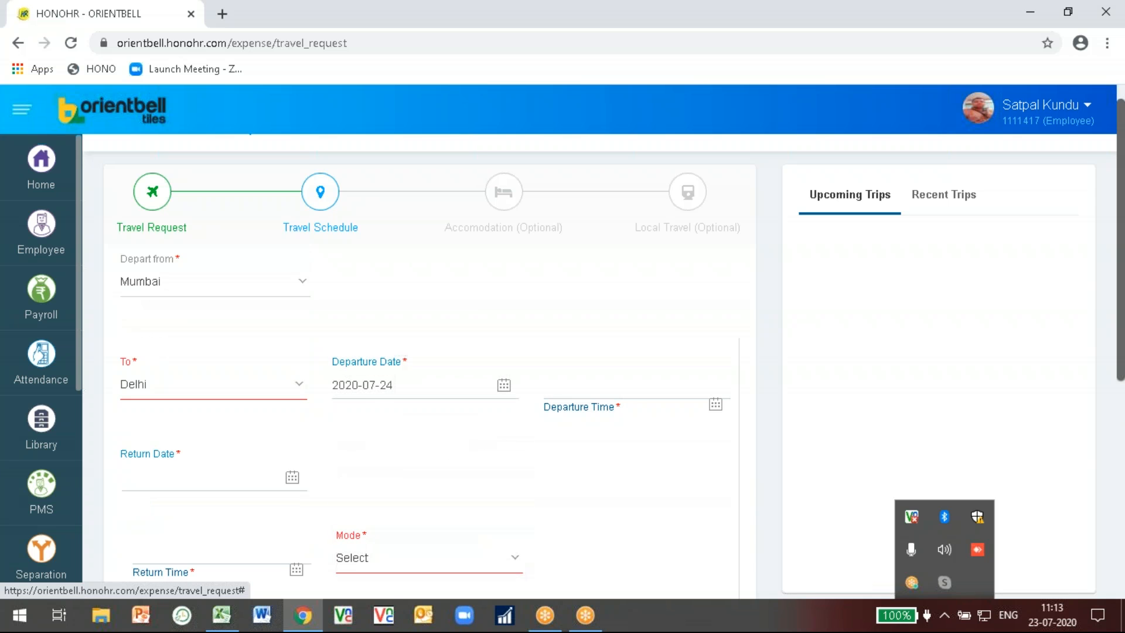
click(387, 389)
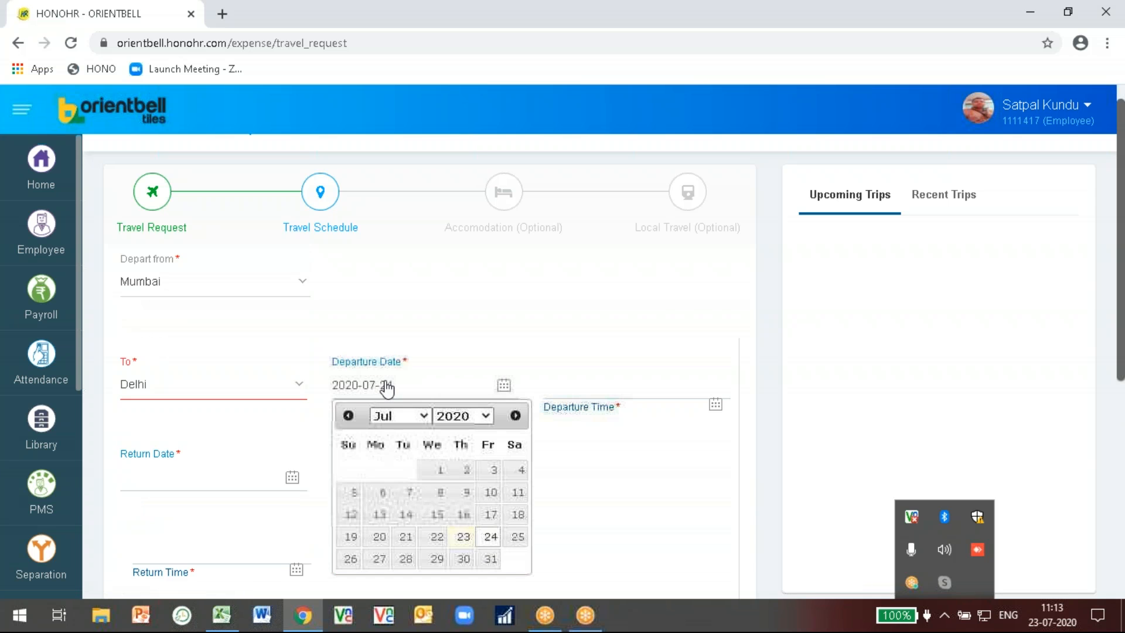
click(461, 562)
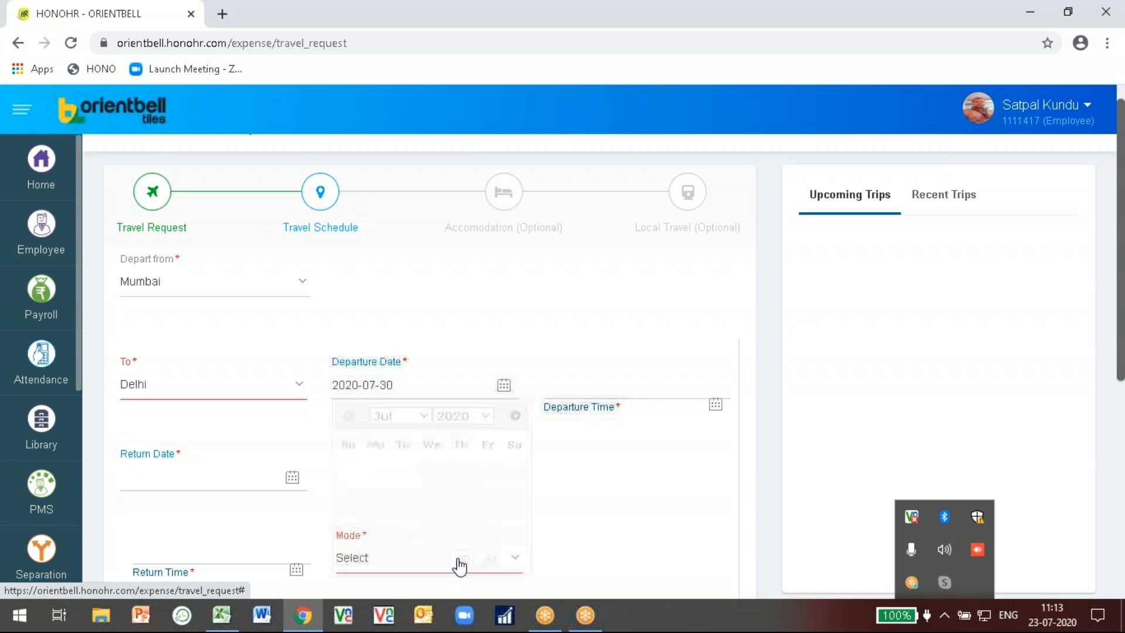
click(554, 375)
click(634, 527)
Set the return date to 2020-07-31 and the return time to 11:13 AM.
click(185, 478)
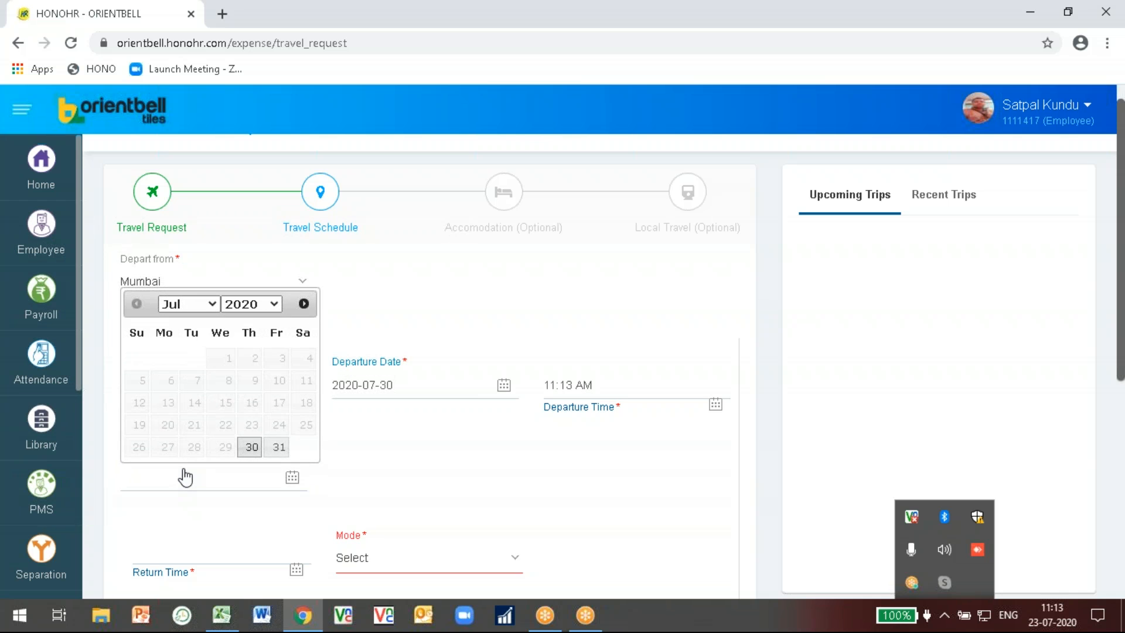
click(279, 448)
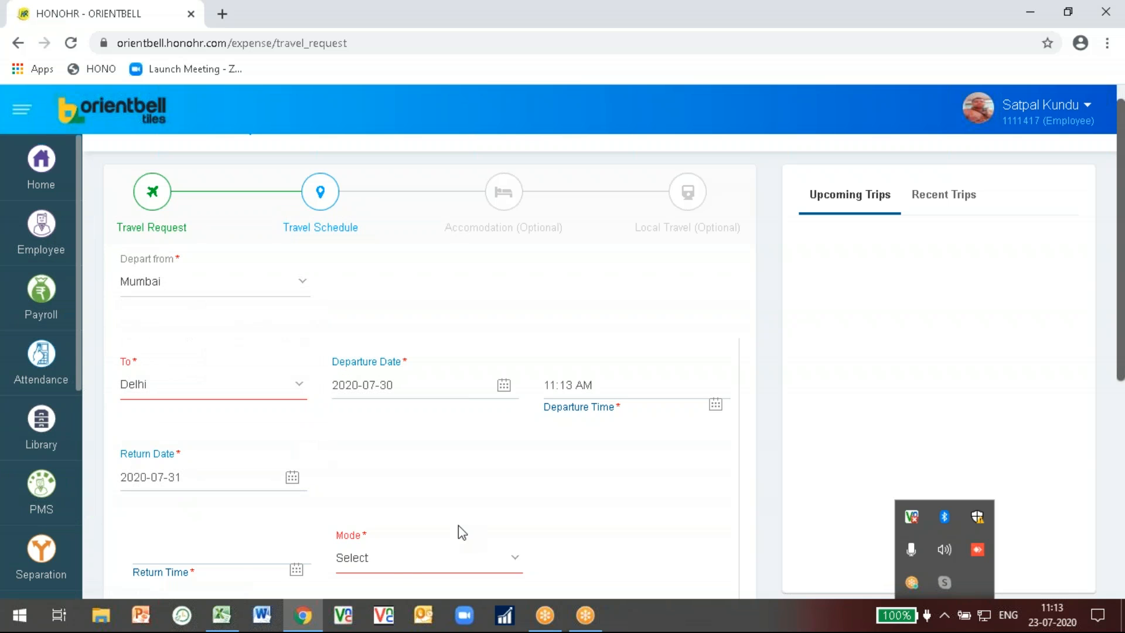
scroll(546, 513, down, 3)
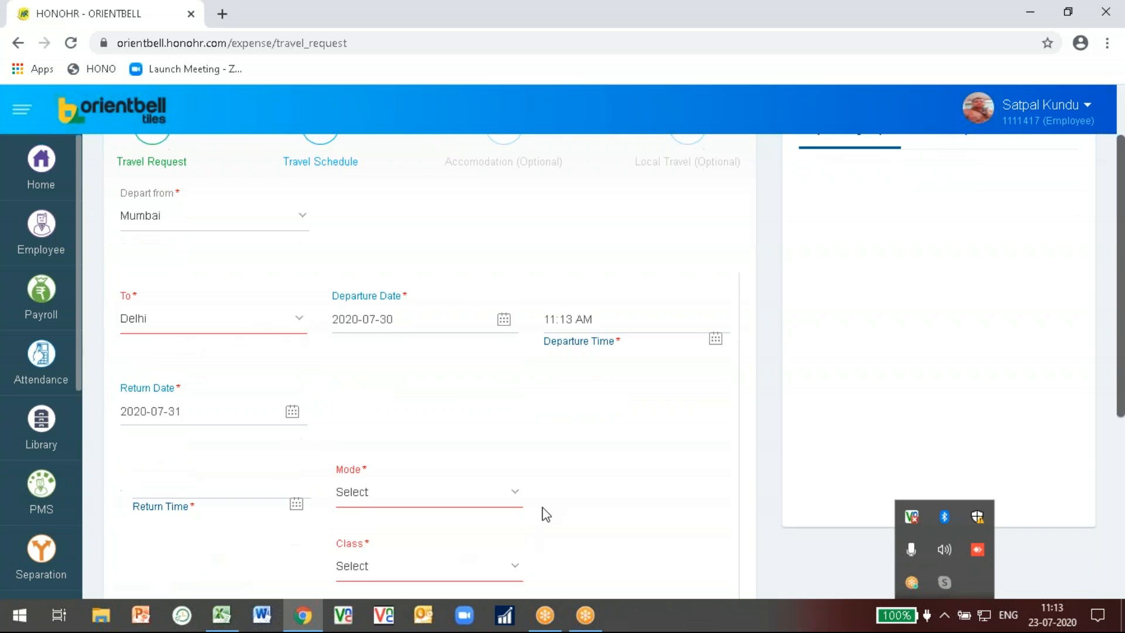
click(172, 389)
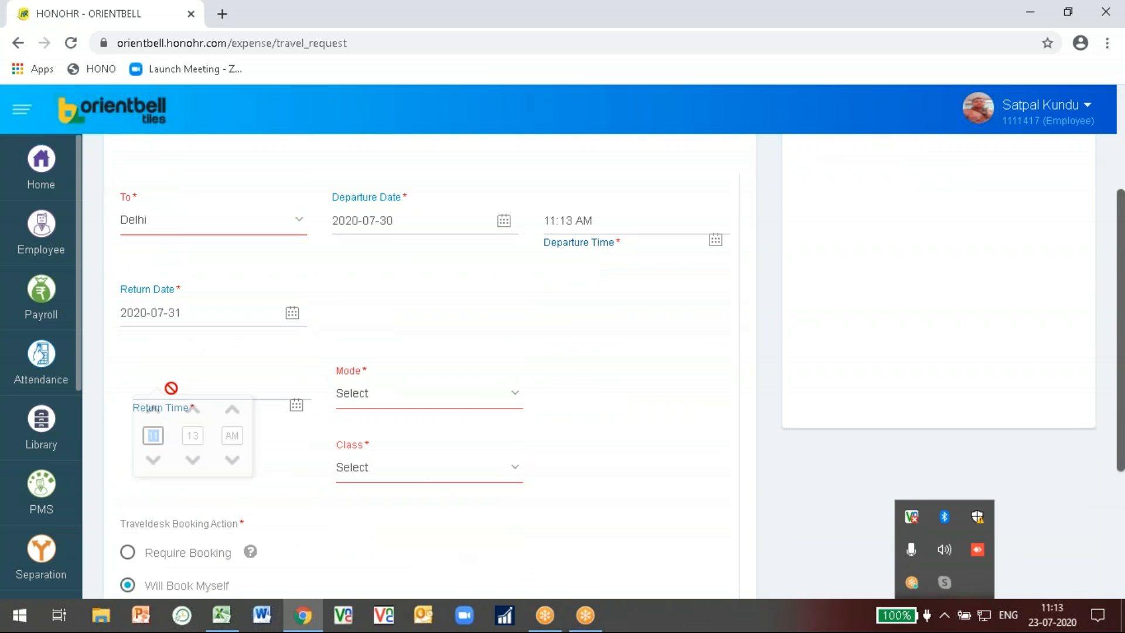
click(293, 482)
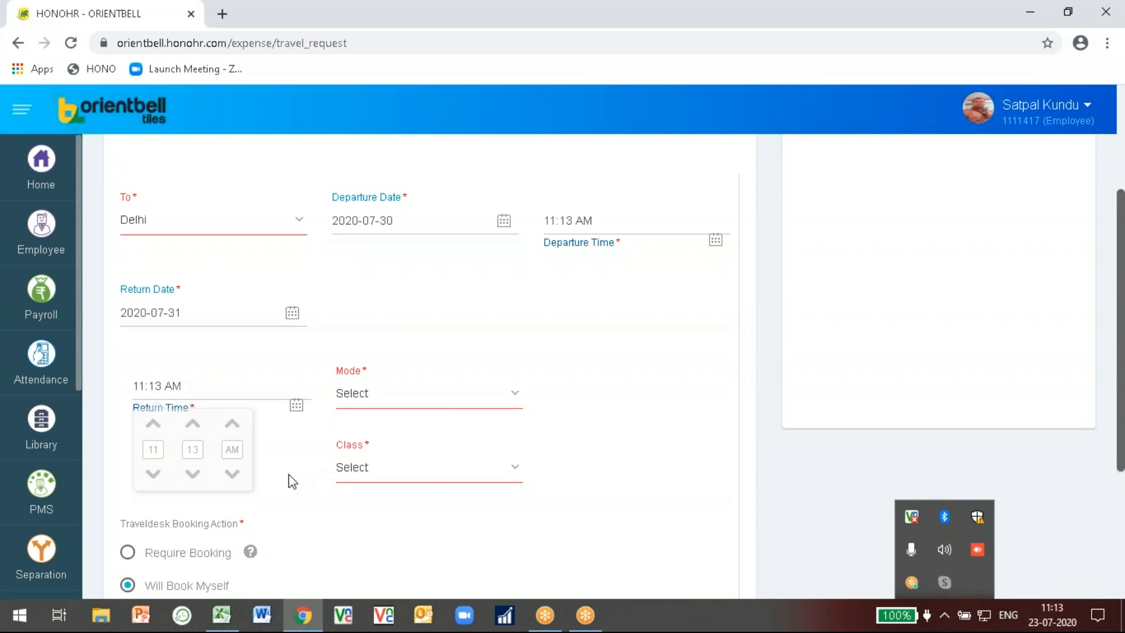
Choose Road as the travel mode with Car as the class, and save the travel schedule.
click(423, 394)
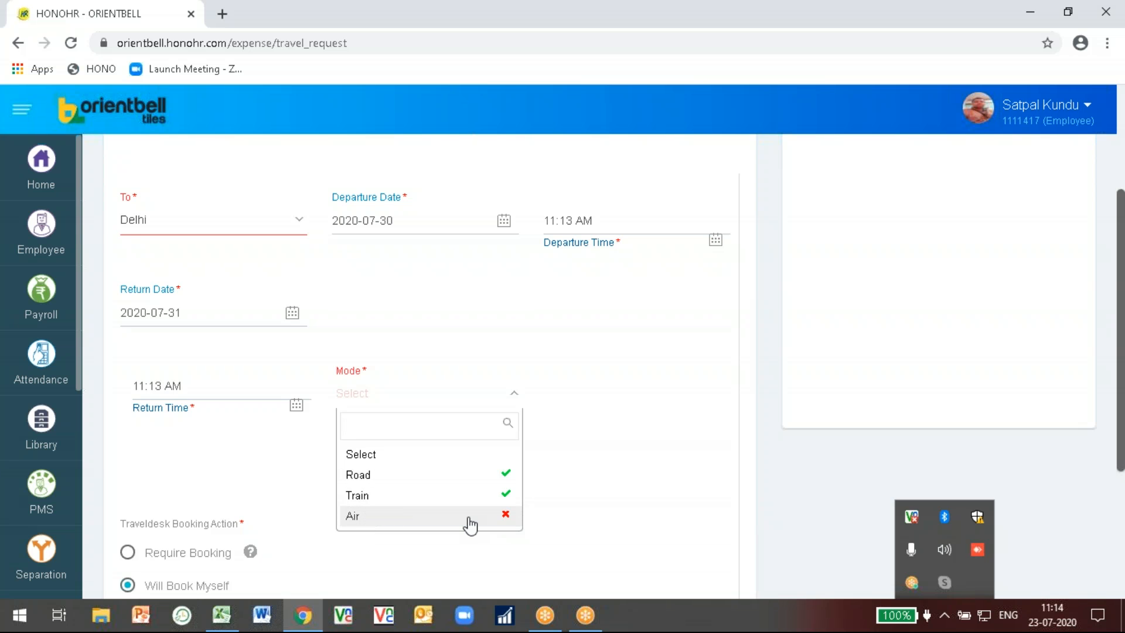
click(393, 477)
click(399, 474)
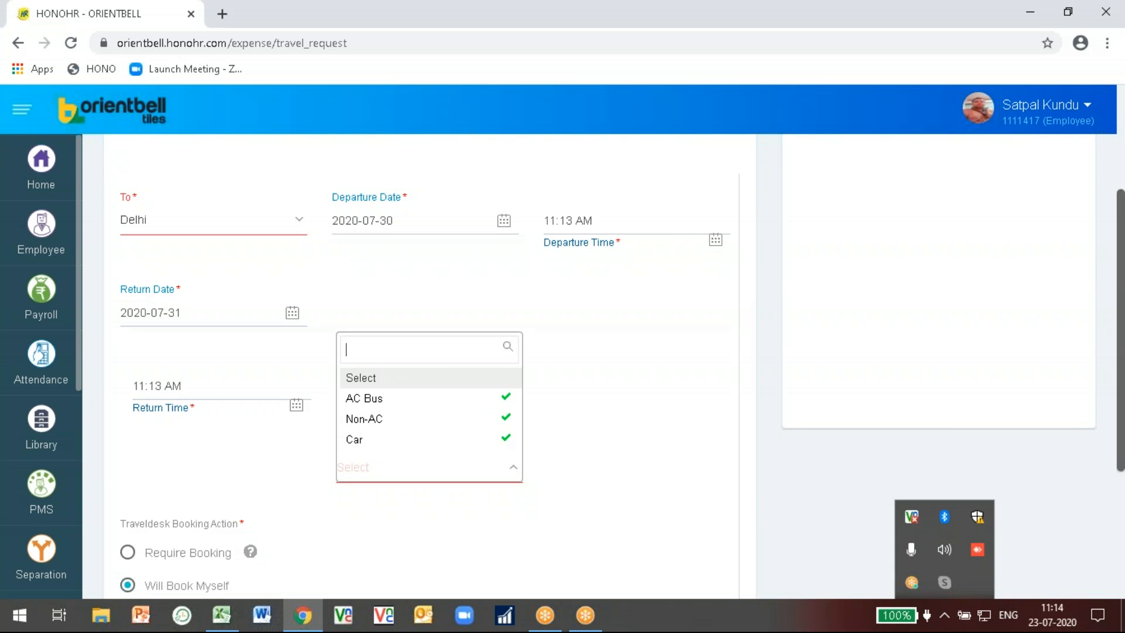
click(355, 441)
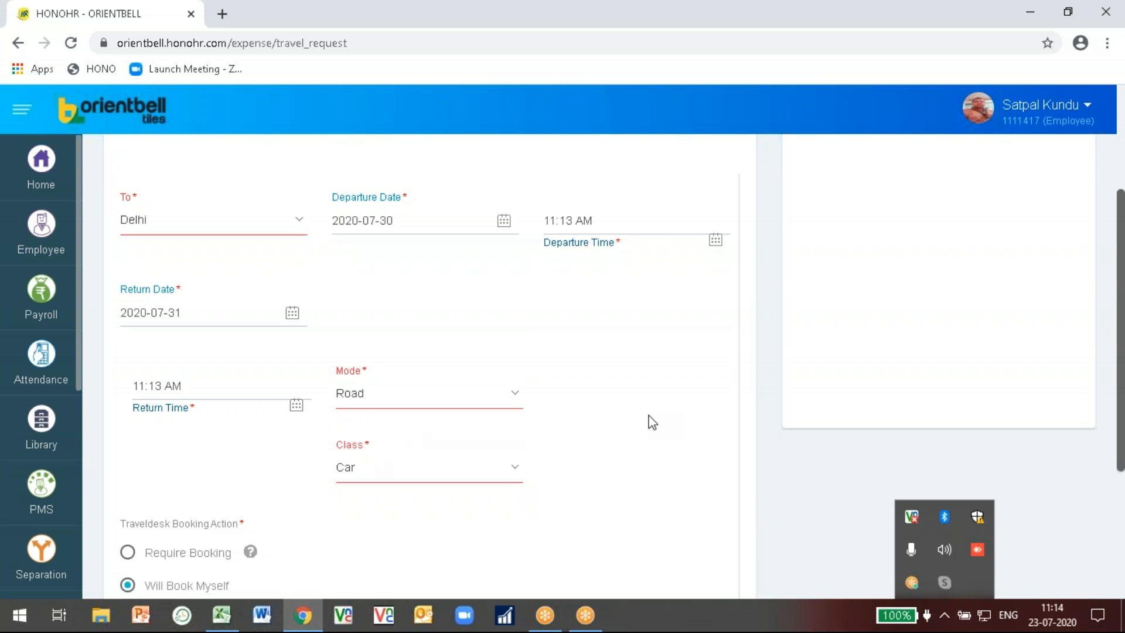
scroll(653, 422, down, 4)
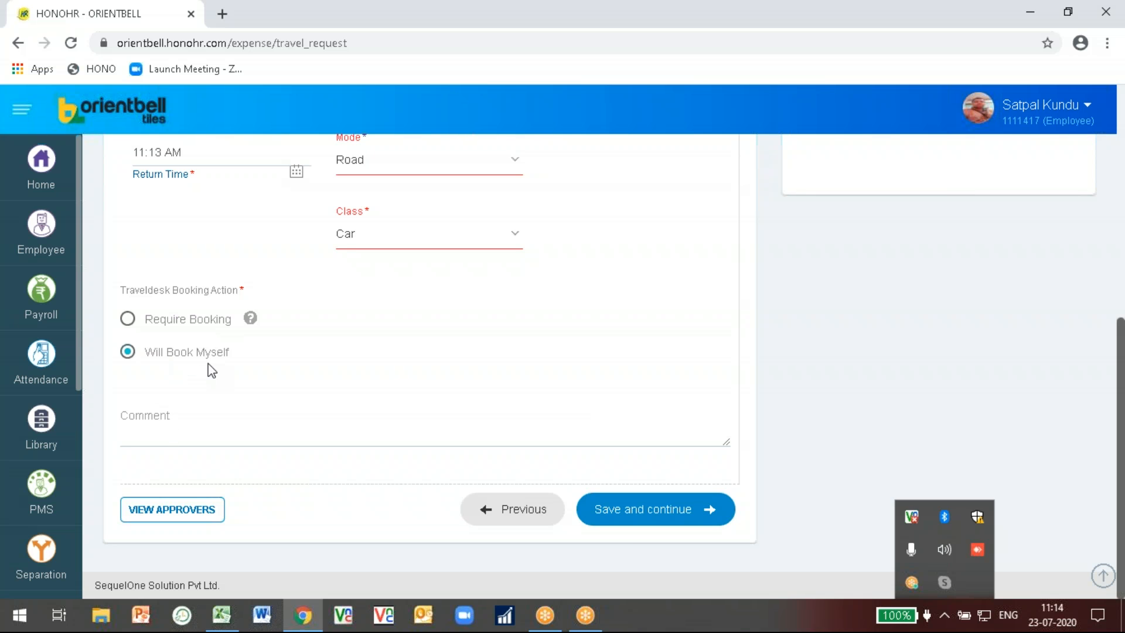
click(629, 519)
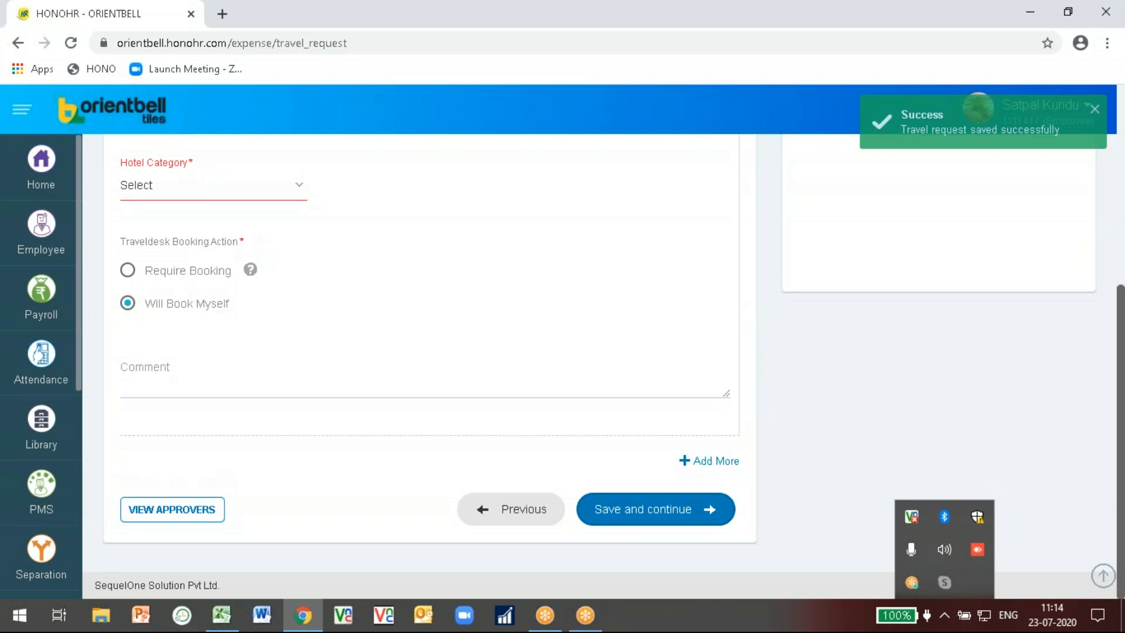
Set the Delhi stay's check-in time to 11:14 AM and its check-out to 2020-07-31 at 11:14 AM.
scroll(575, 182, up, 8)
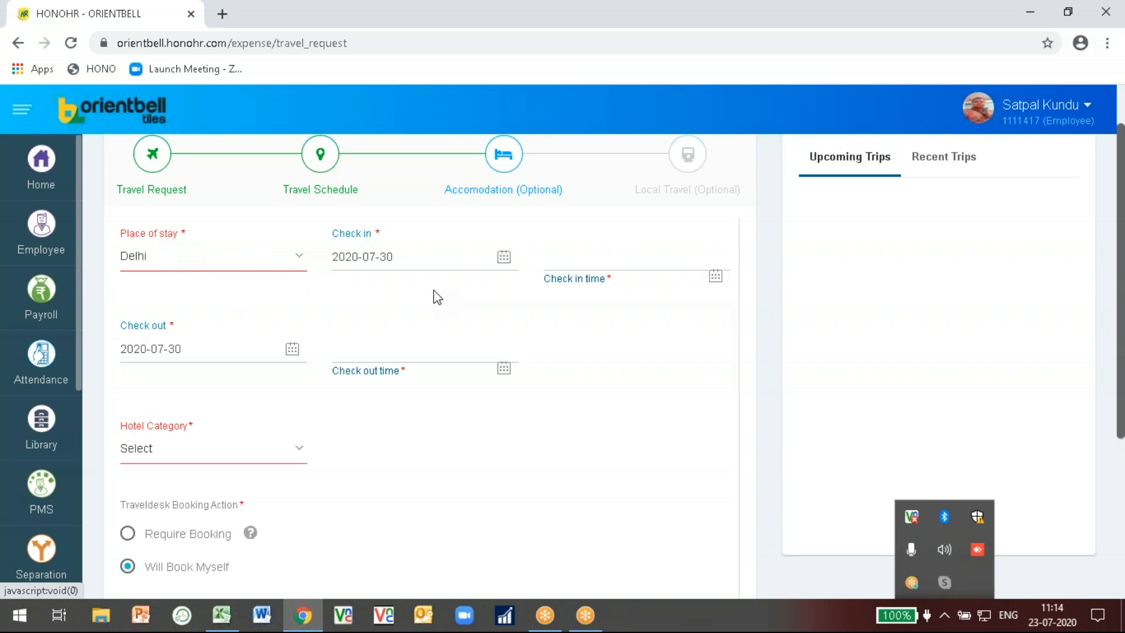
click(601, 264)
click(616, 391)
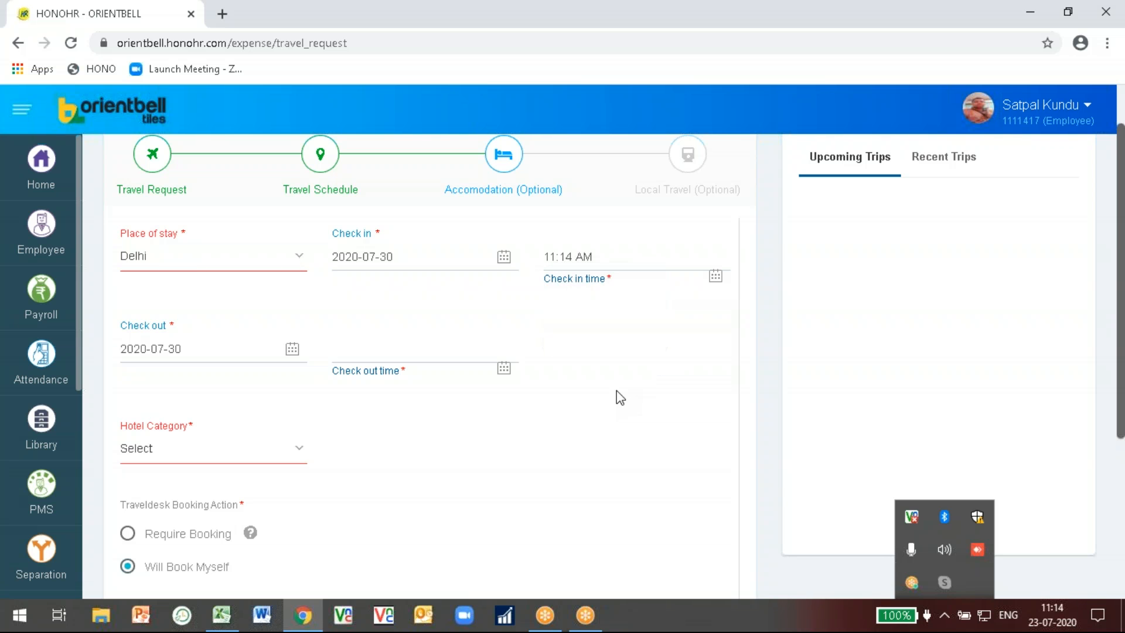
click(373, 352)
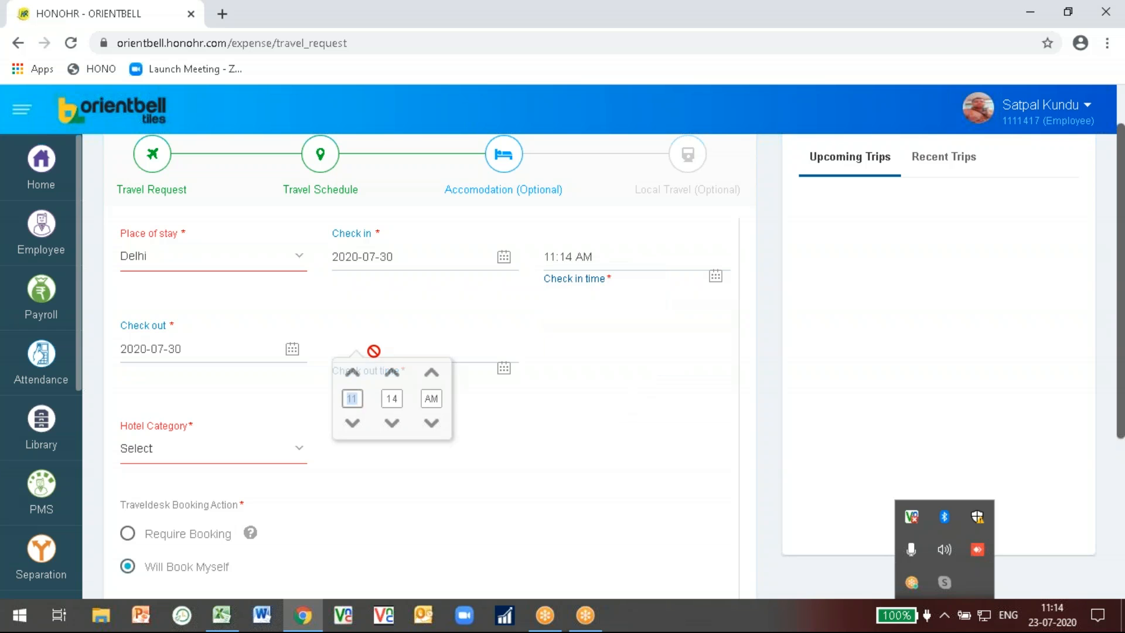
click(620, 467)
click(172, 355)
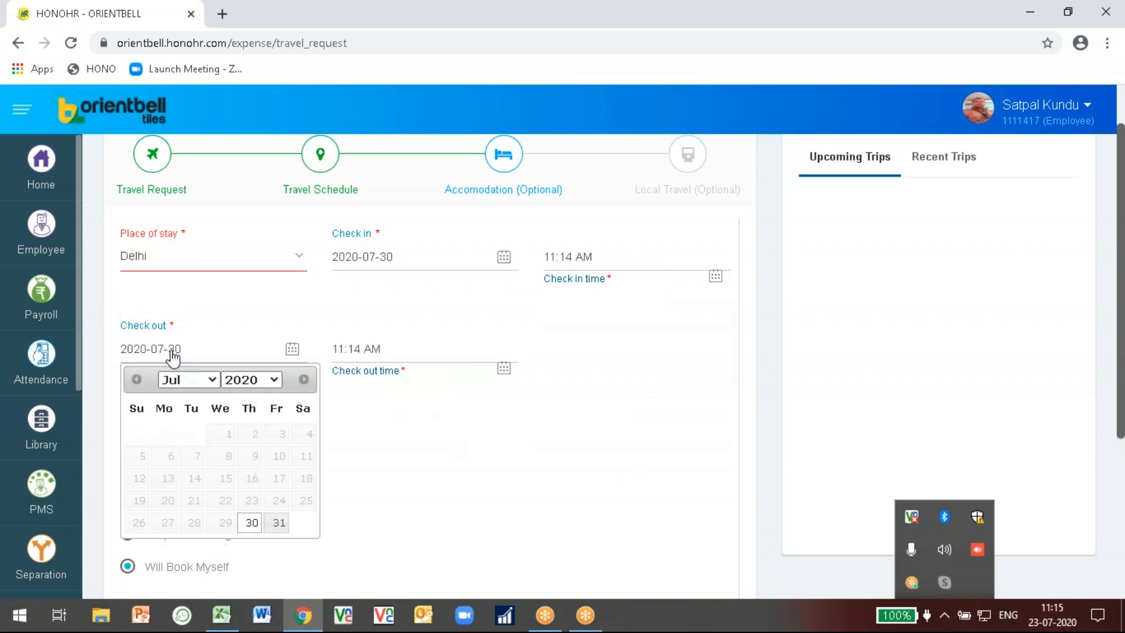
click(279, 523)
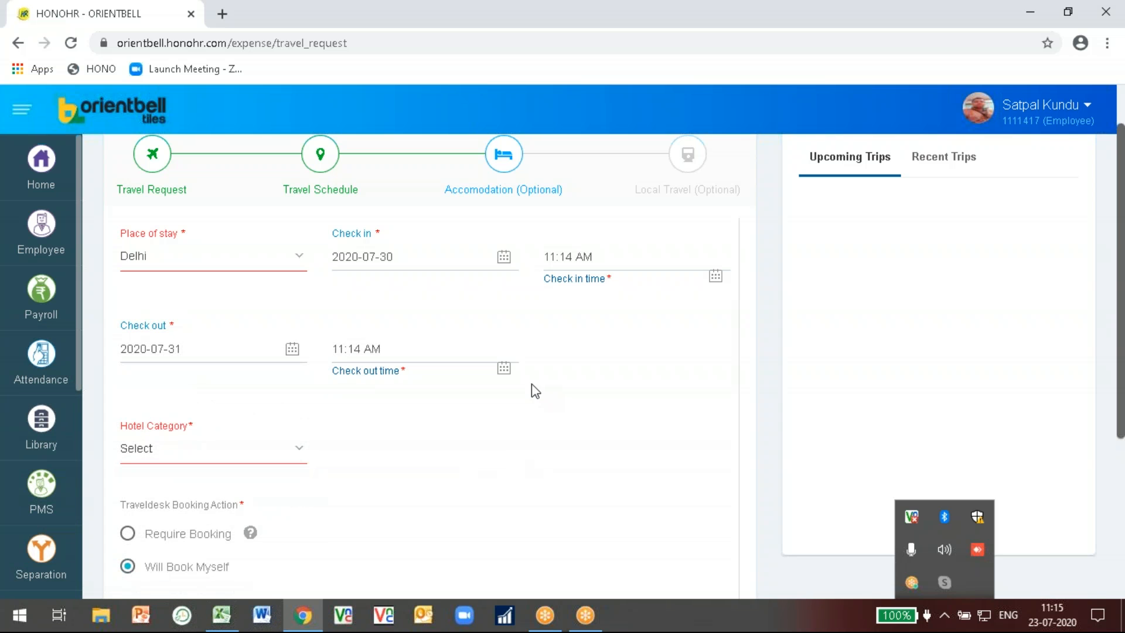
Choose Lodging as the hotel category, mark the stay as Require Booking, and save the accommodation details.
click(209, 448)
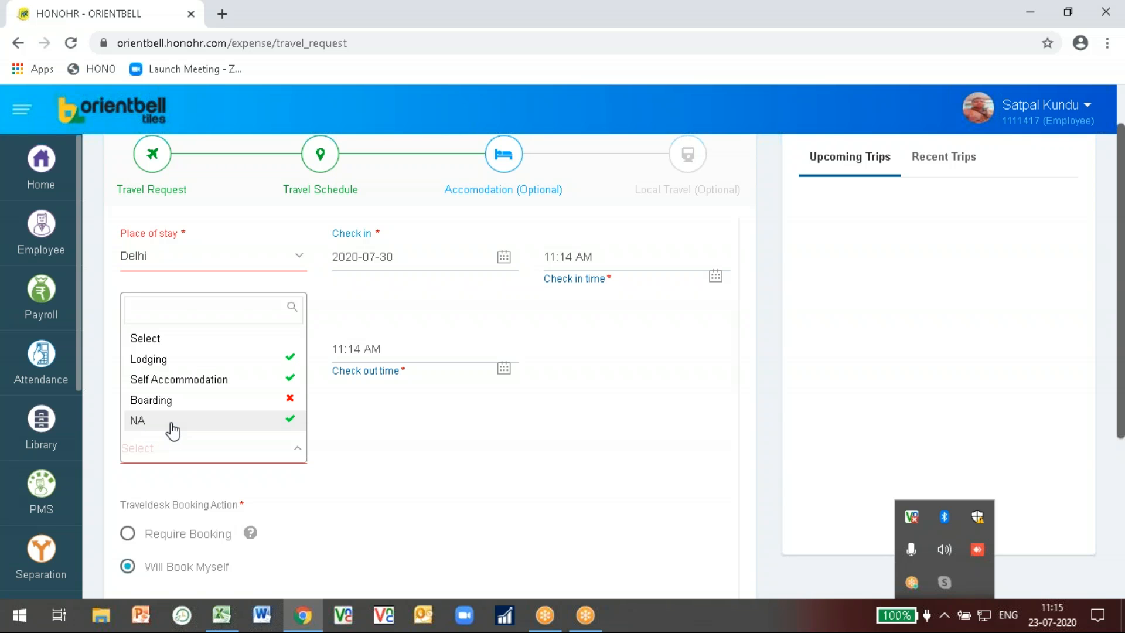
click(157, 364)
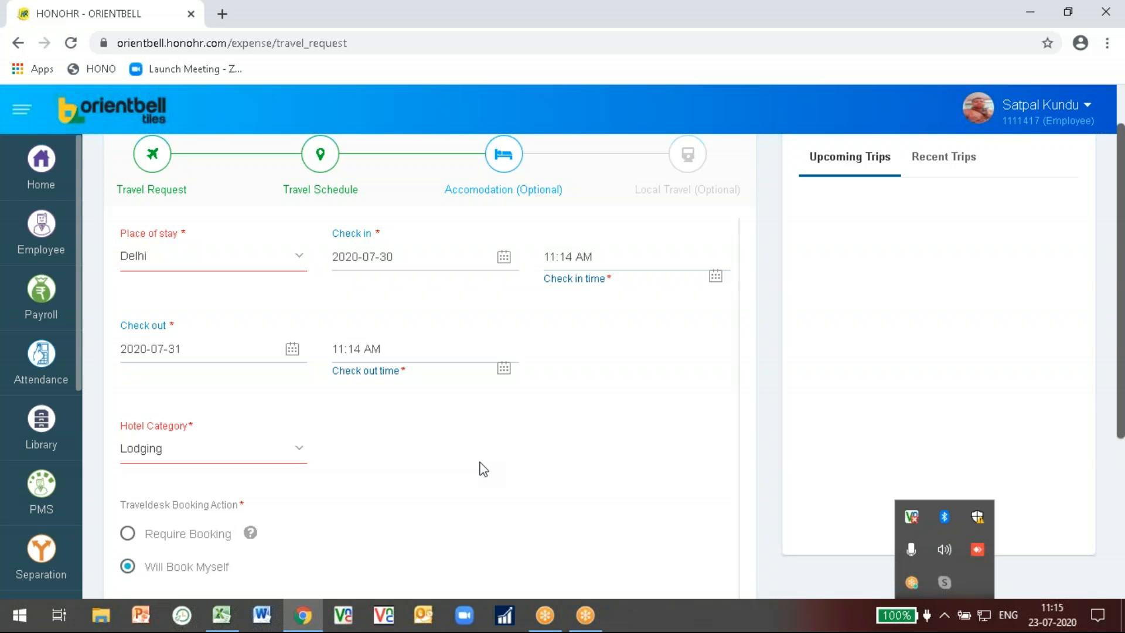
scroll(484, 469, down, 3)
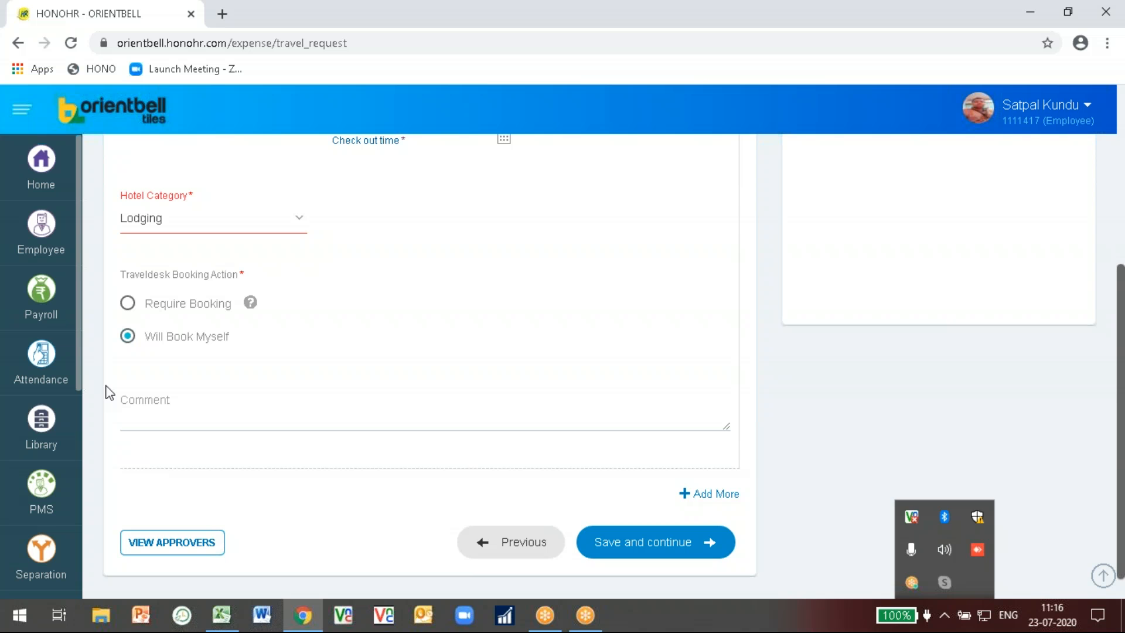
click(127, 305)
click(617, 550)
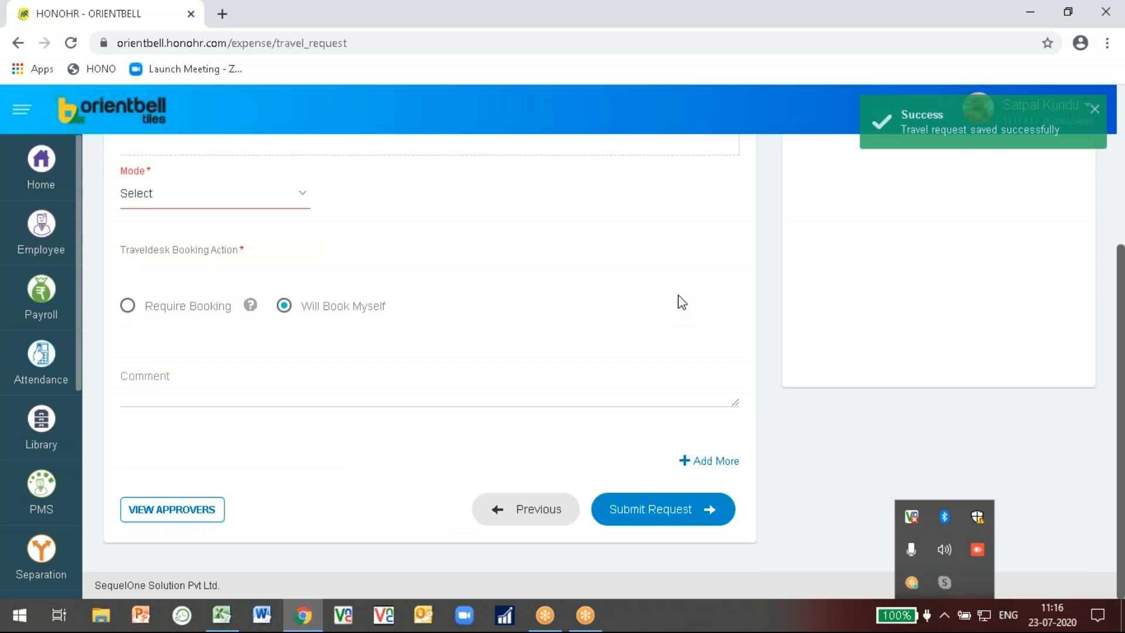
Set the local travel mode in Delhi to NA.
scroll(682, 302, up, 4)
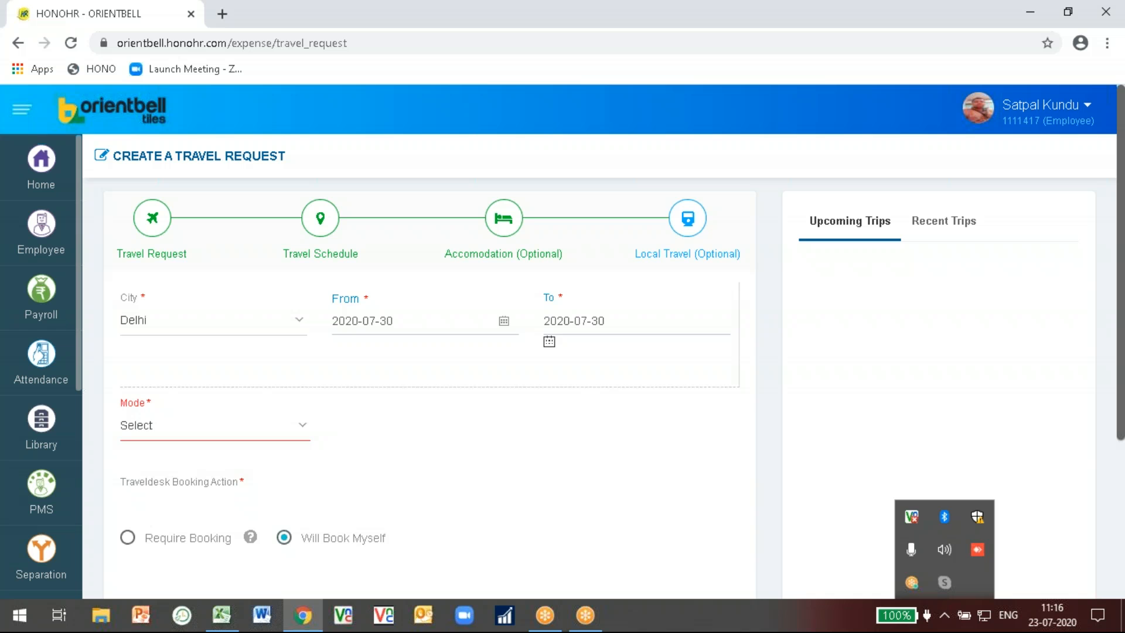
click(204, 431)
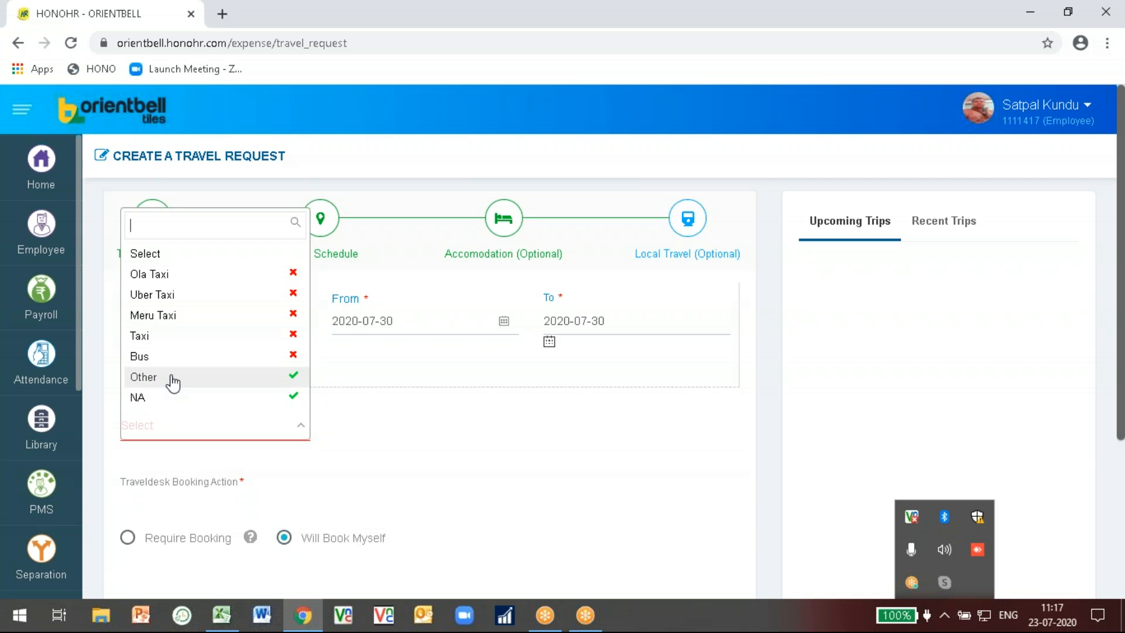
click(141, 402)
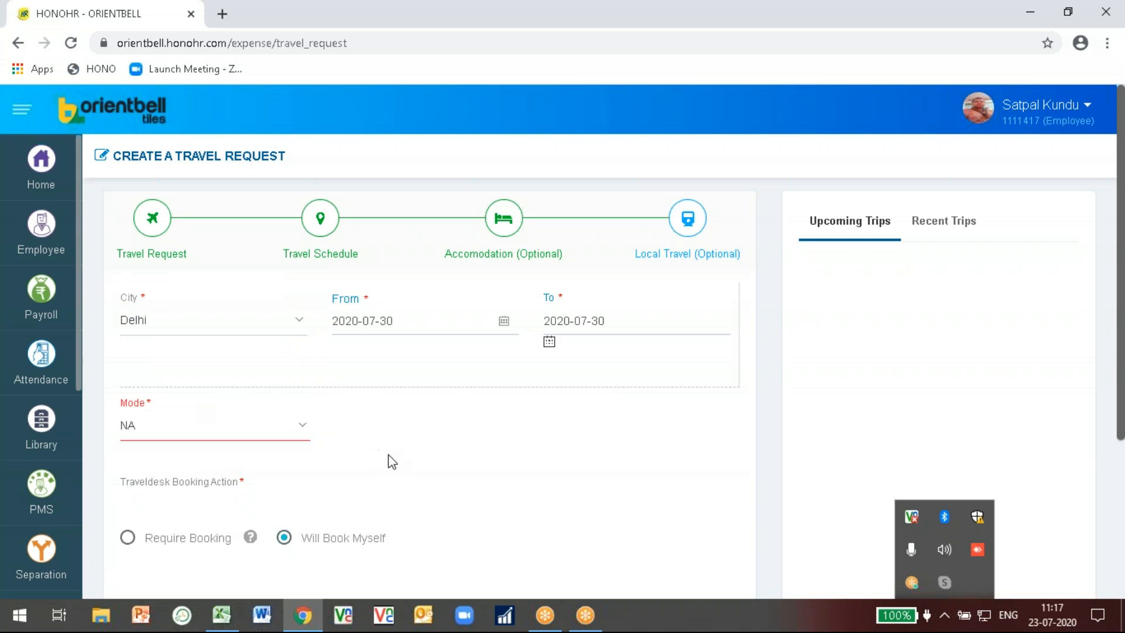
Start a travel expense request and select the approved Kolkata–Murshidabad trip for 30 Jun 2020.
scroll(391, 462, down, 3)
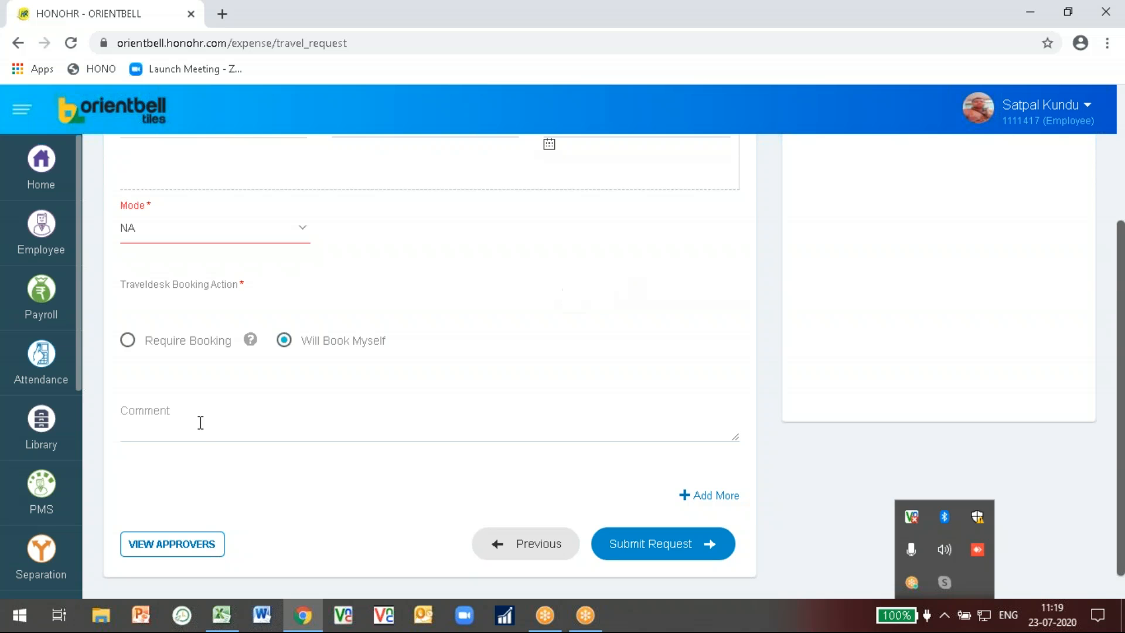
scroll(80, 363, down, 5)
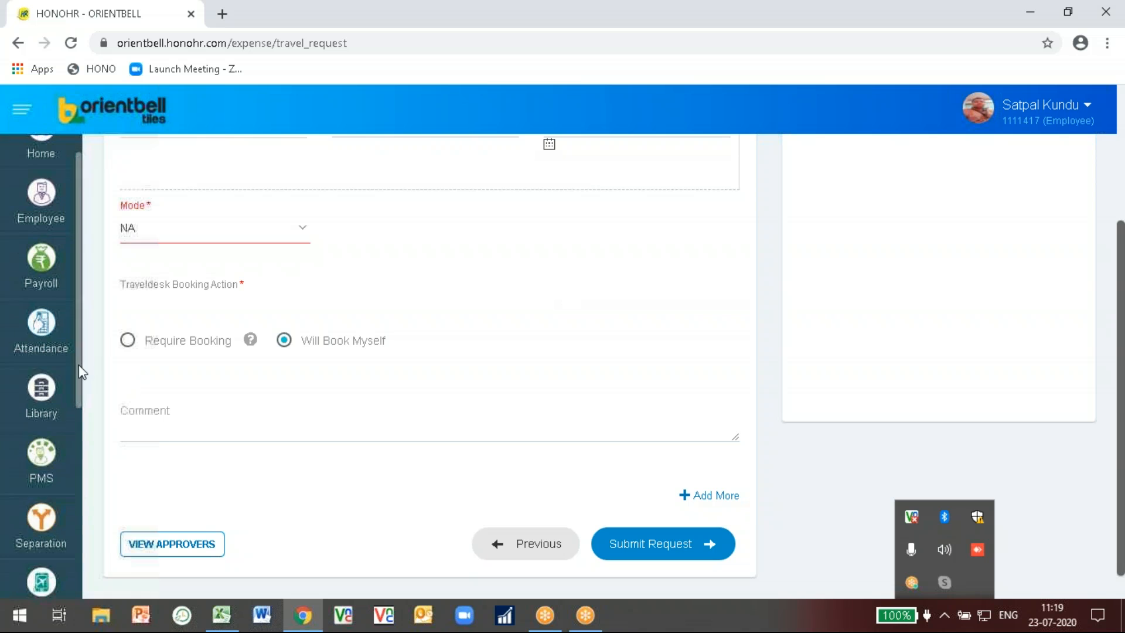
mouse_move(77, 472)
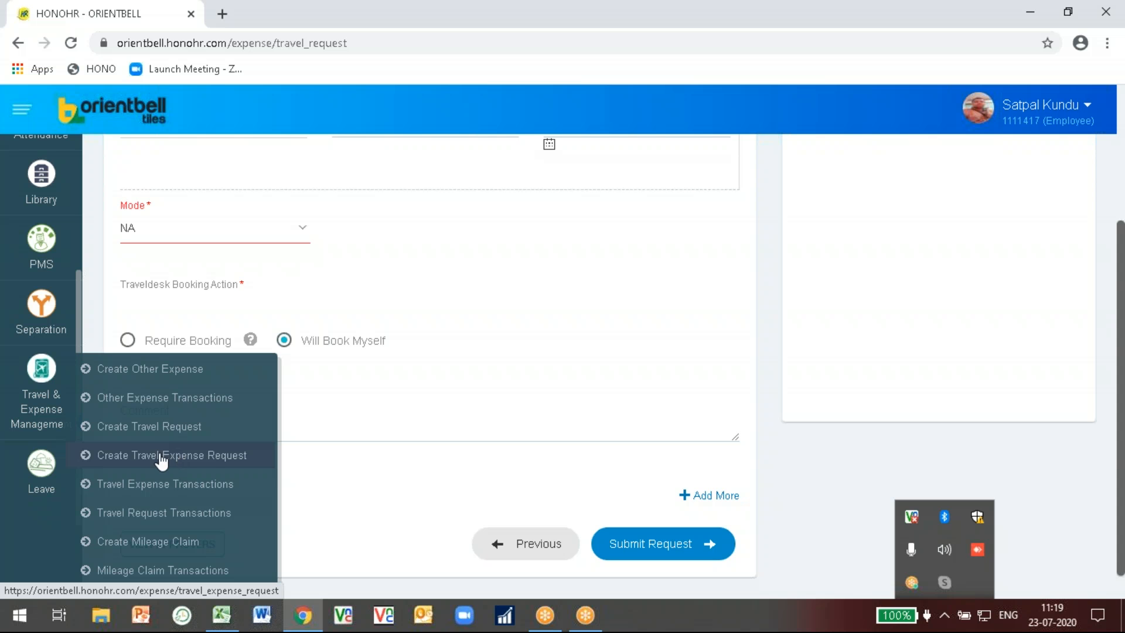
click(126, 457)
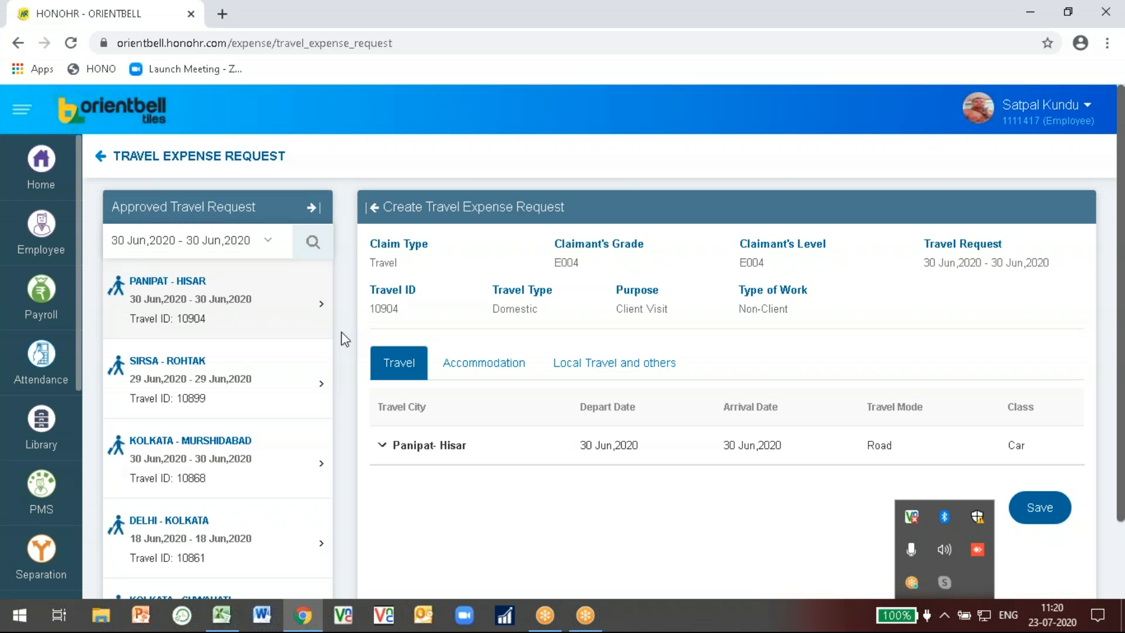
click(188, 449)
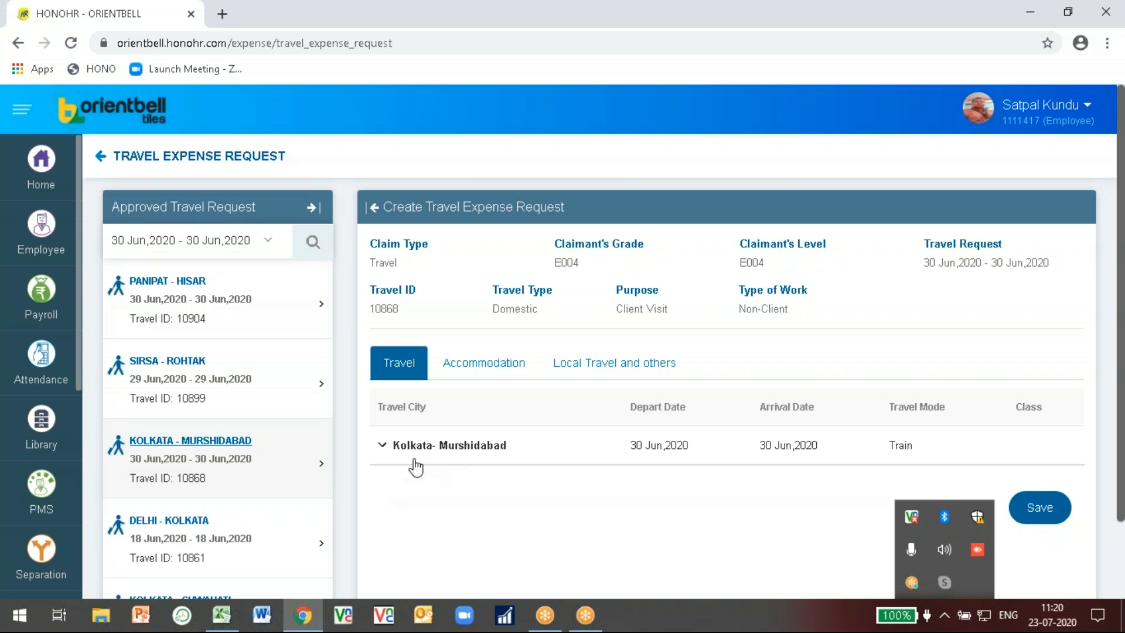
Expand the Kolkata–Murshidabad travel expense entry and choose Cash as its payment mode.
click(383, 447)
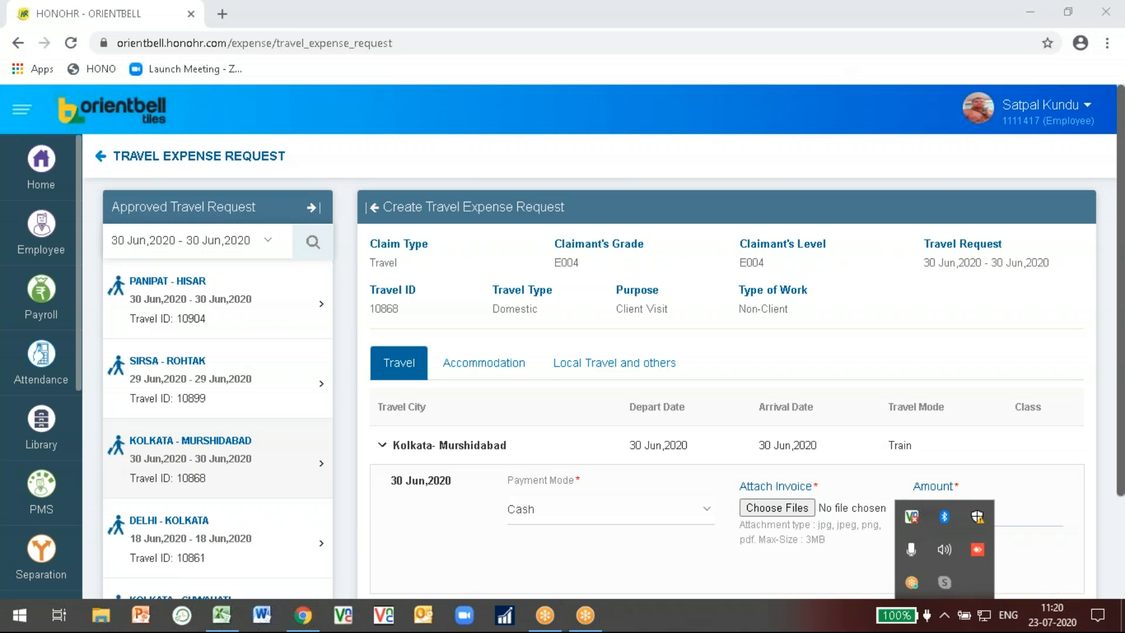
click(543, 515)
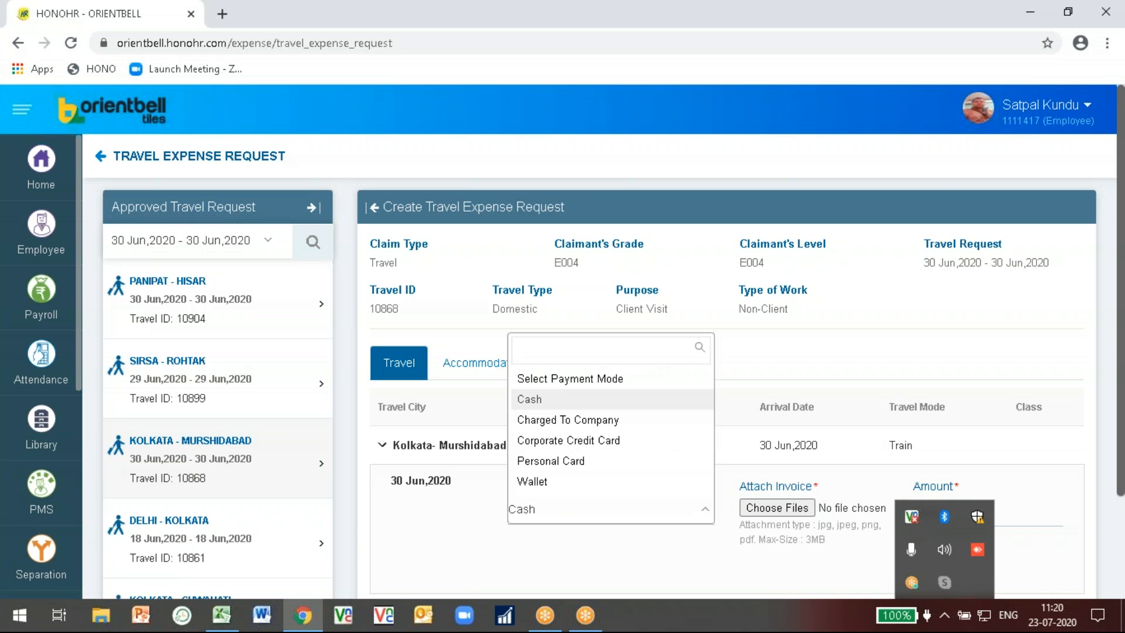
click(542, 405)
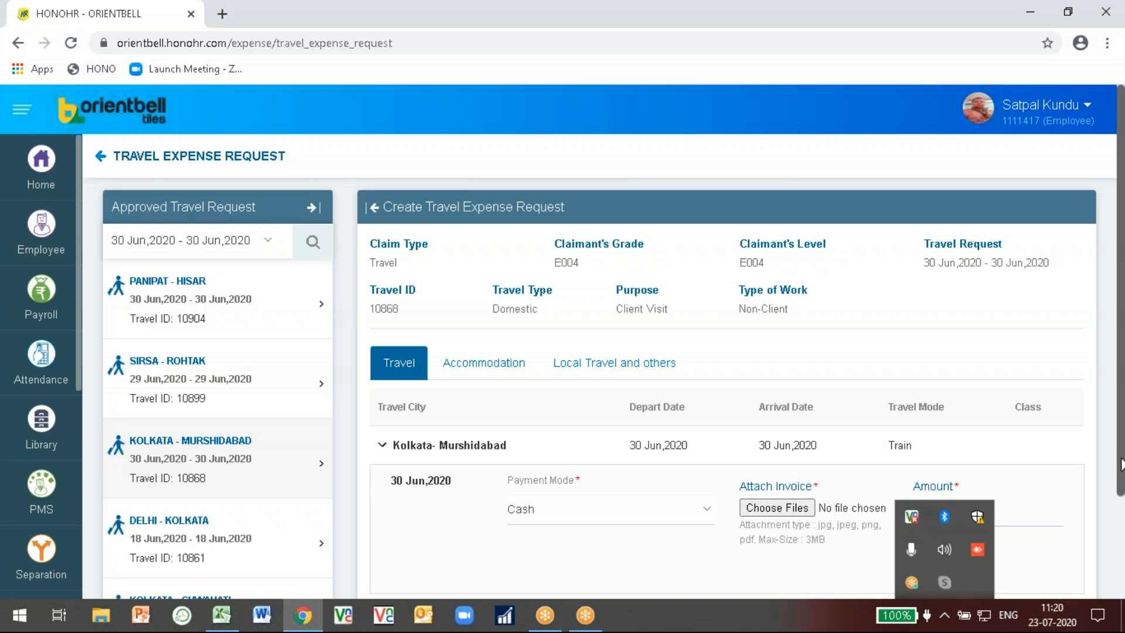
drag(1121, 463, 1119, 548)
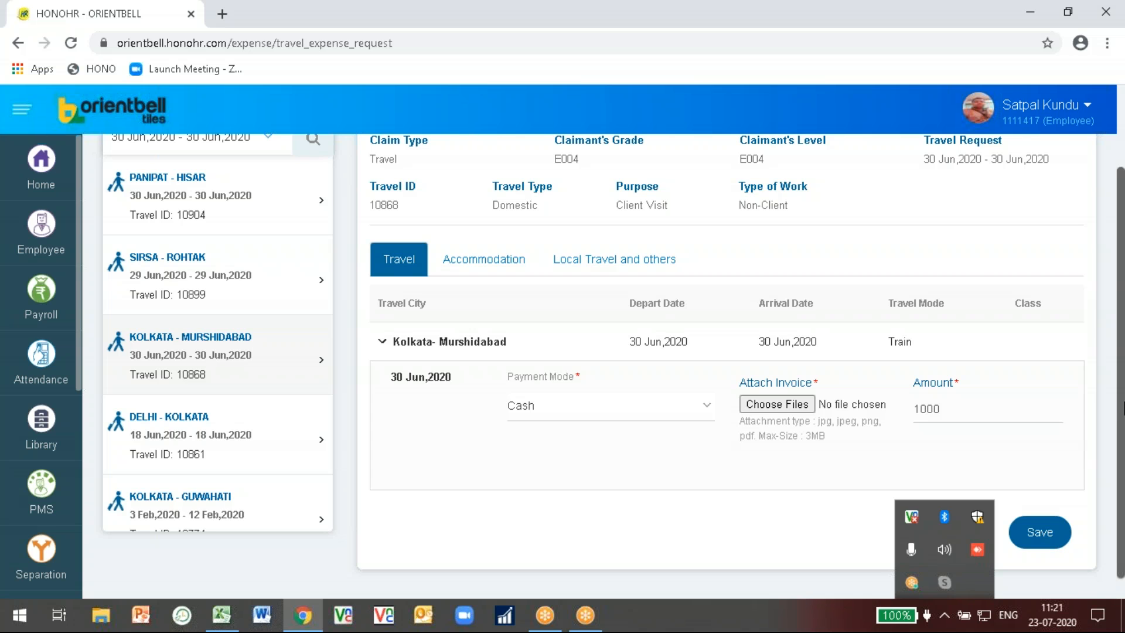
click(956, 415)
Expand the Murshidabad accommodation expense entry and choose Charged To Company as its payment mode.
click(480, 263)
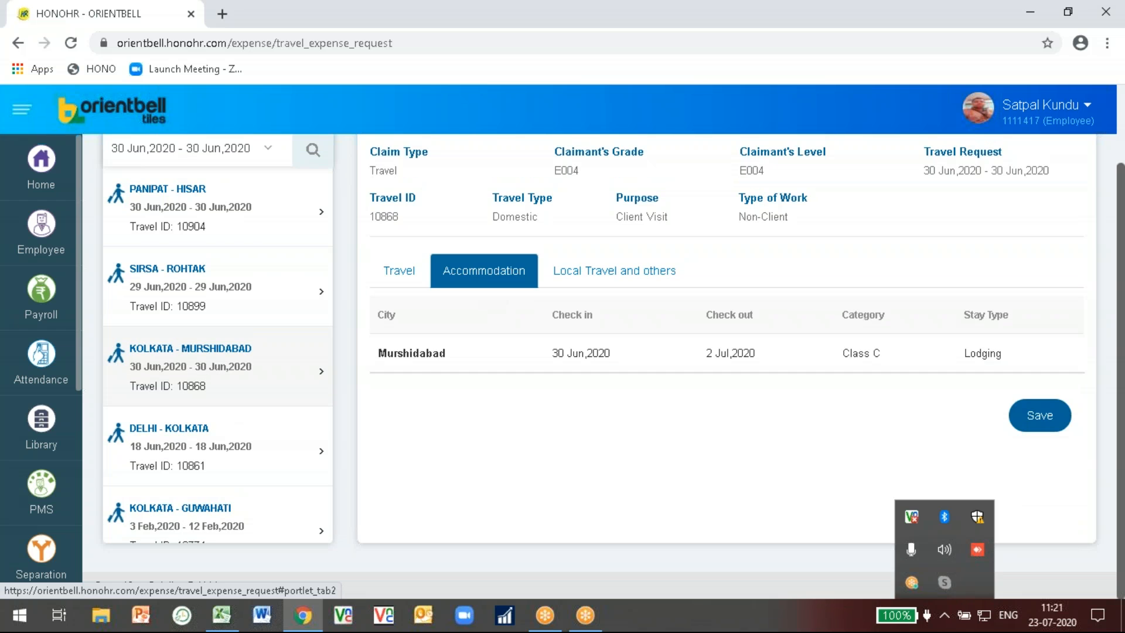
click(418, 357)
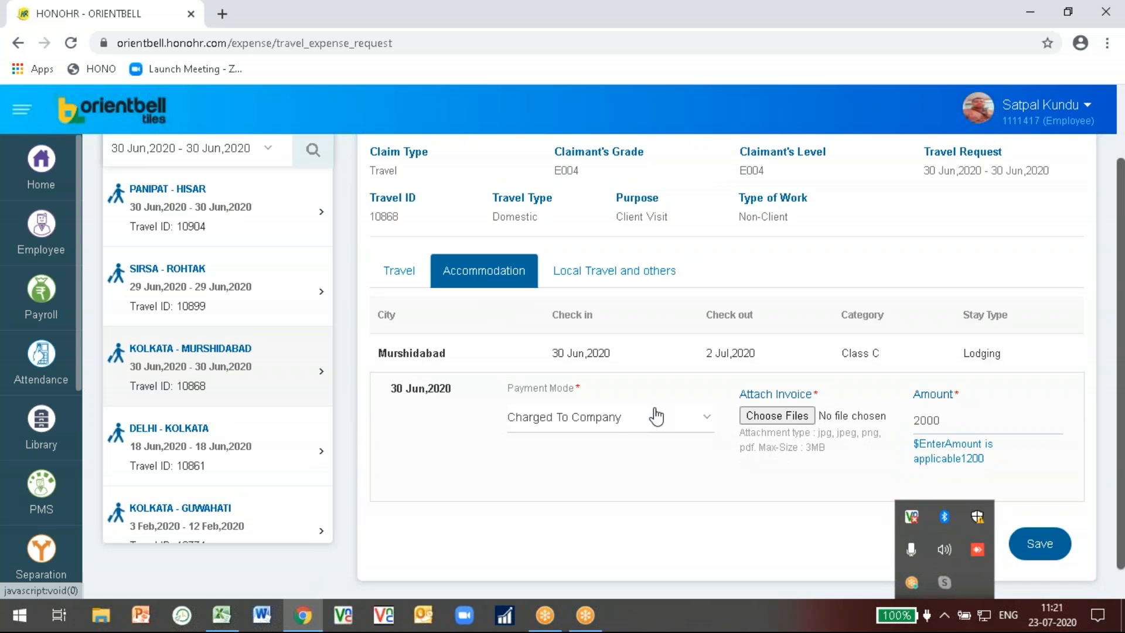
click(613, 420)
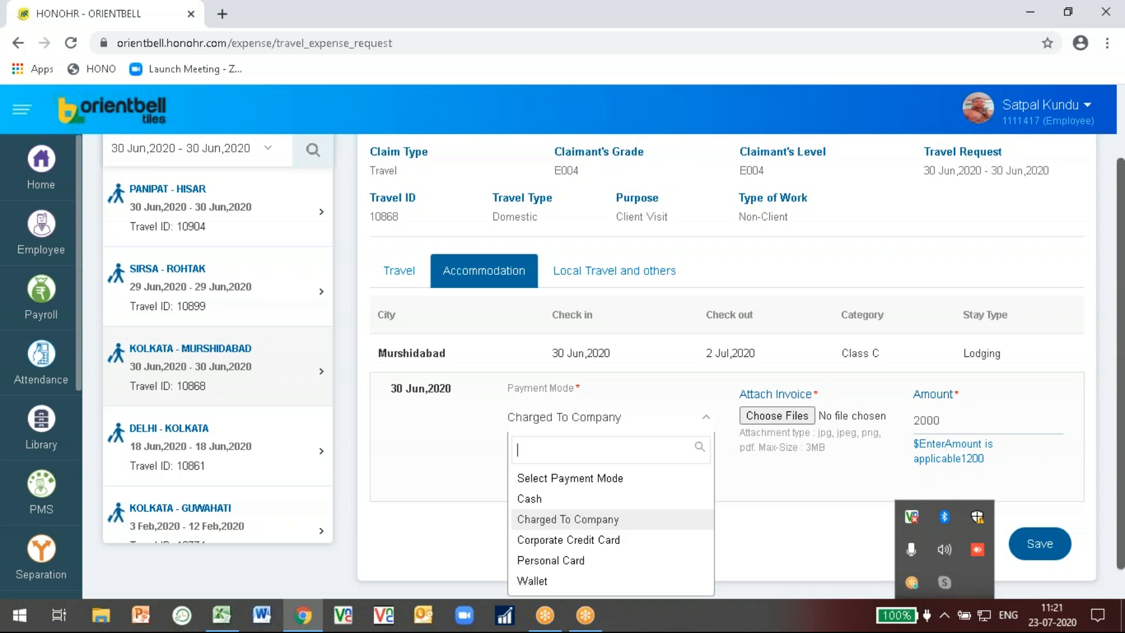
click(574, 523)
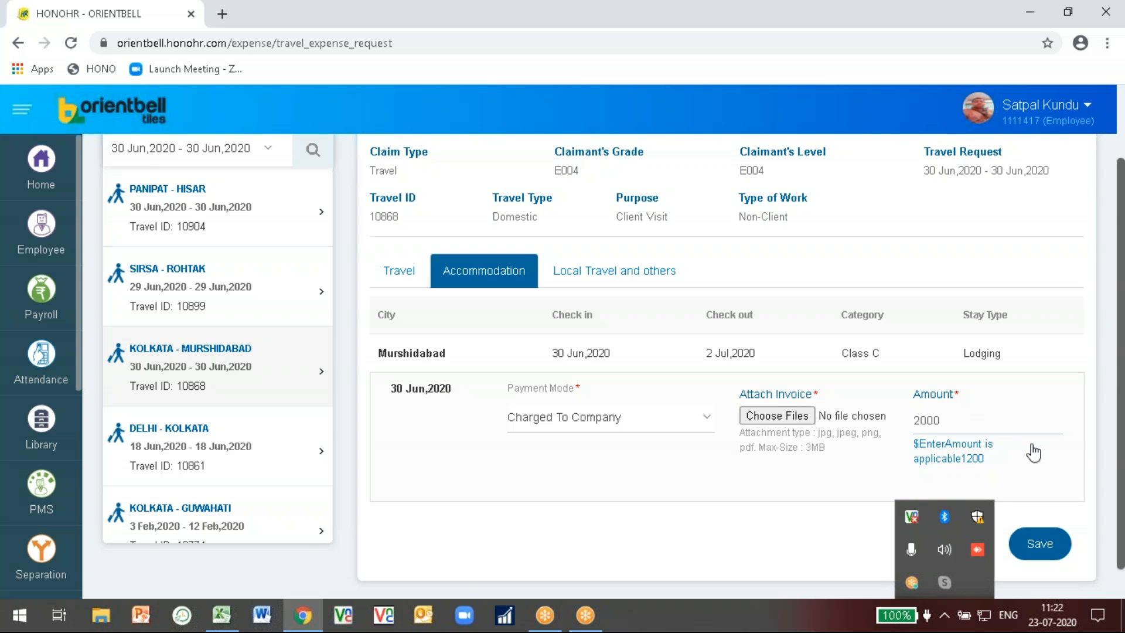
Expand the Murshidabad entry under local travel and others to review its payment mode and amount.
click(598, 280)
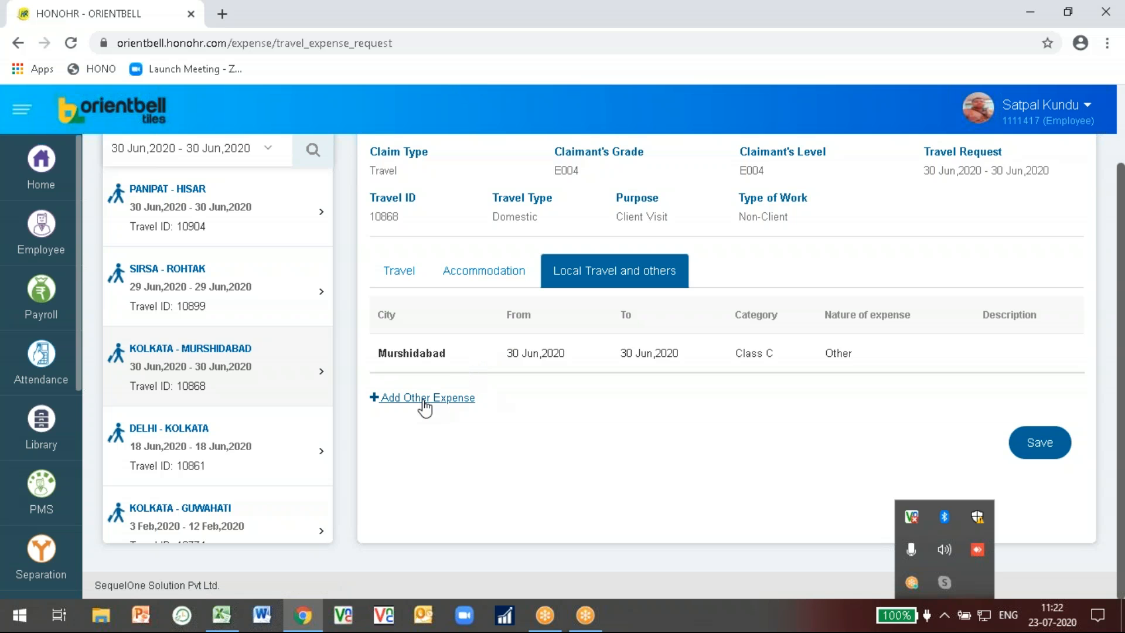
click(405, 363)
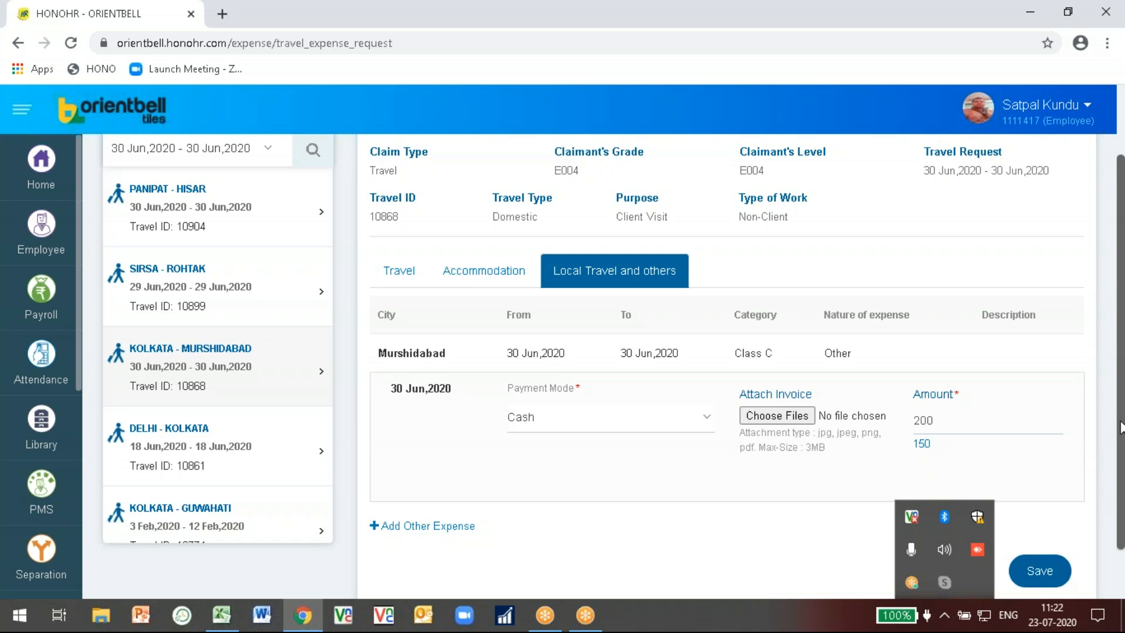
click(1118, 457)
drag(1120, 463, 1105, 522)
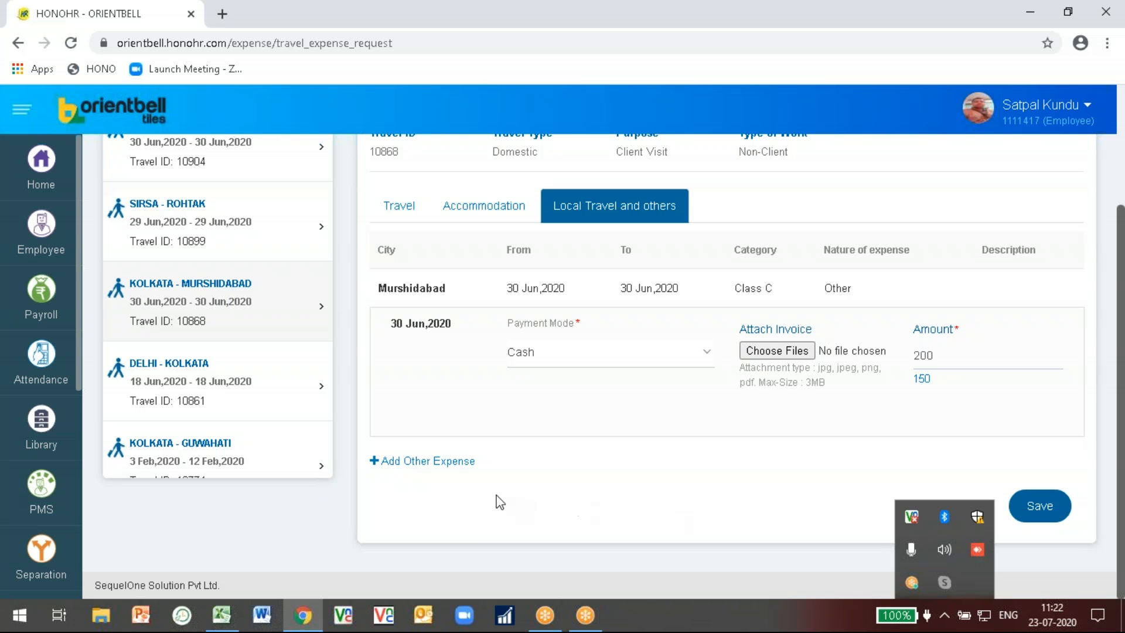
Open a new other-expense entry for the trip and choose Food as its expense type.
click(404, 466)
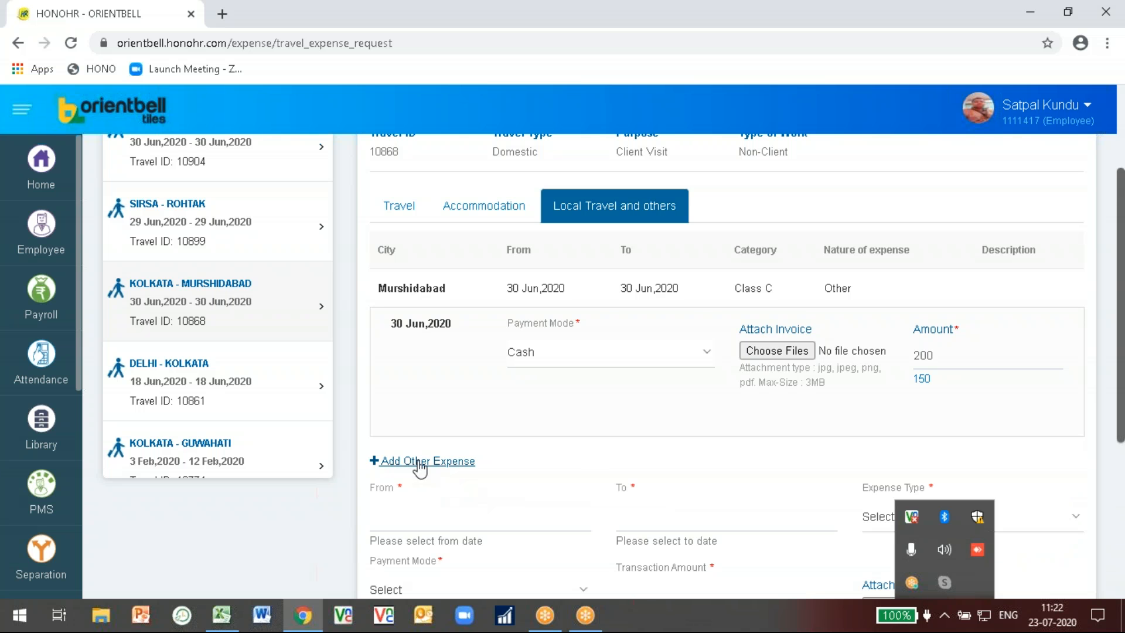
scroll(606, 451, down, 4)
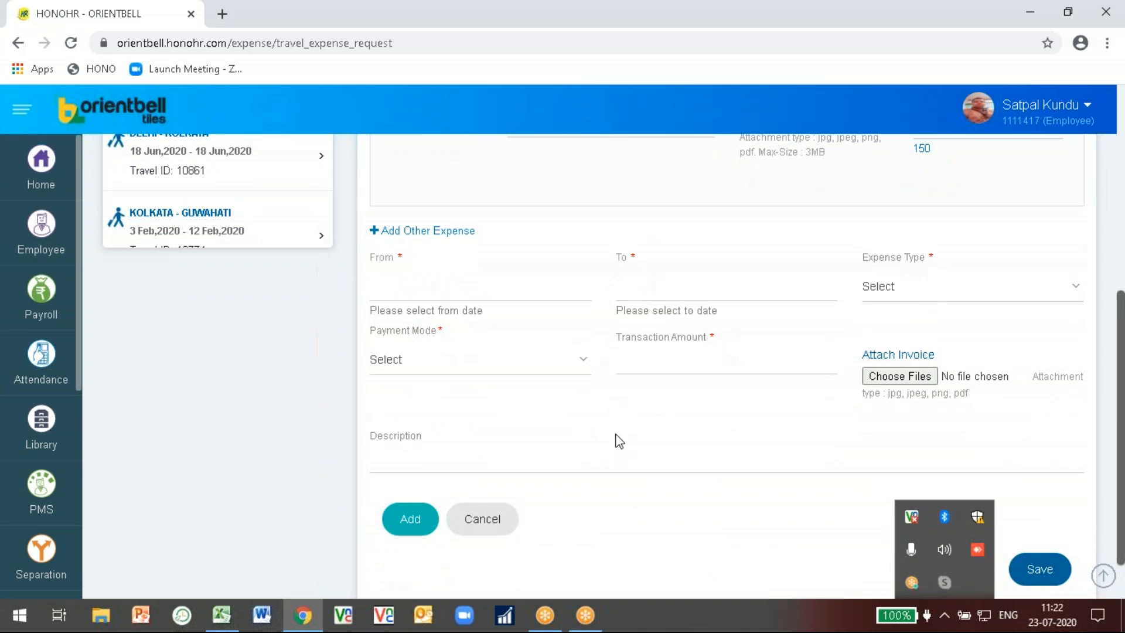
click(916, 291)
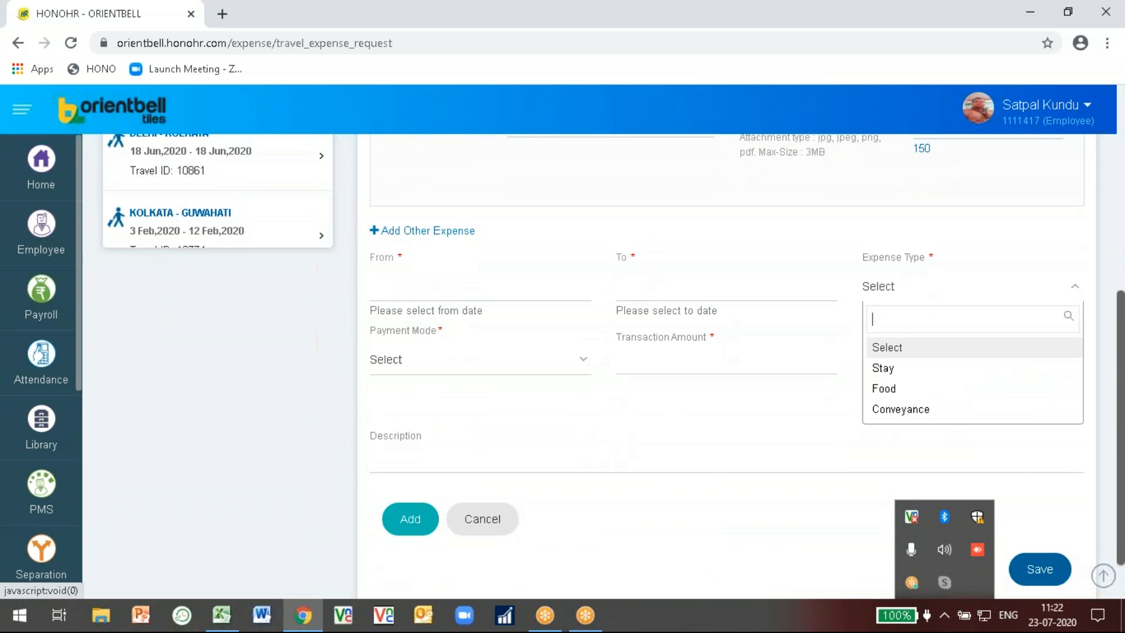
click(890, 391)
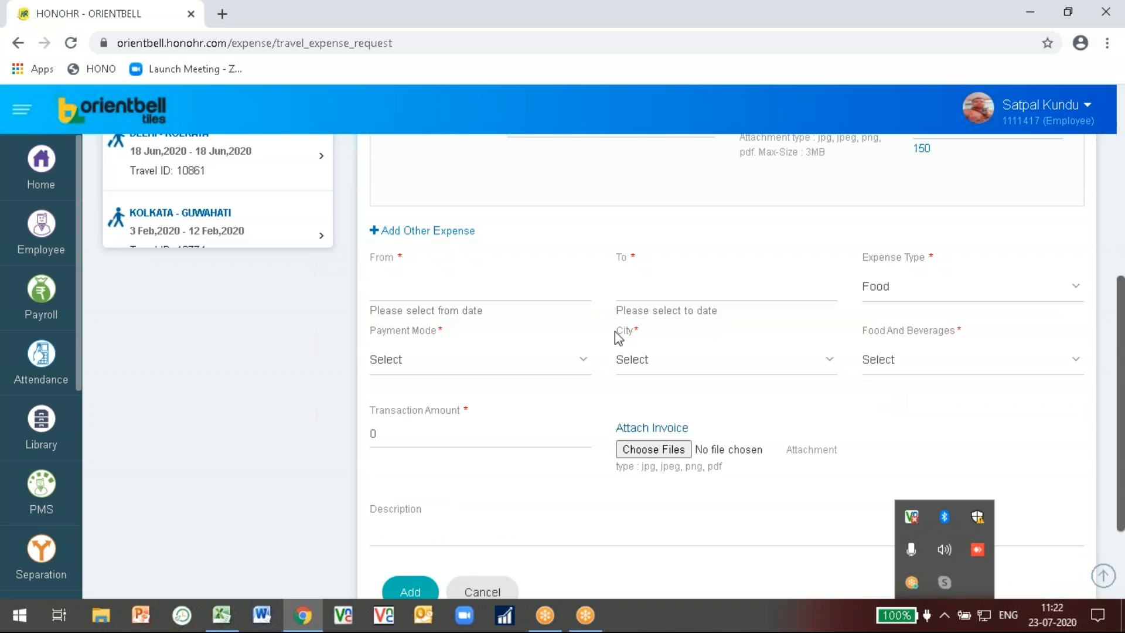
Set the other expense's dates from 2020-07-15 to 2020-07-22.
click(458, 286)
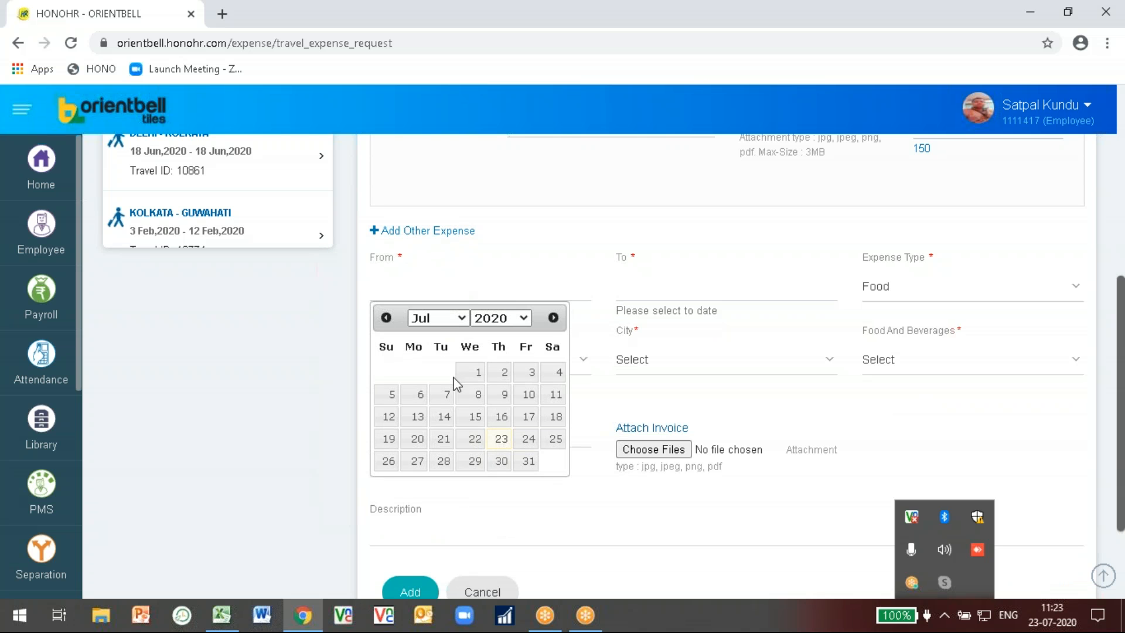
click(475, 416)
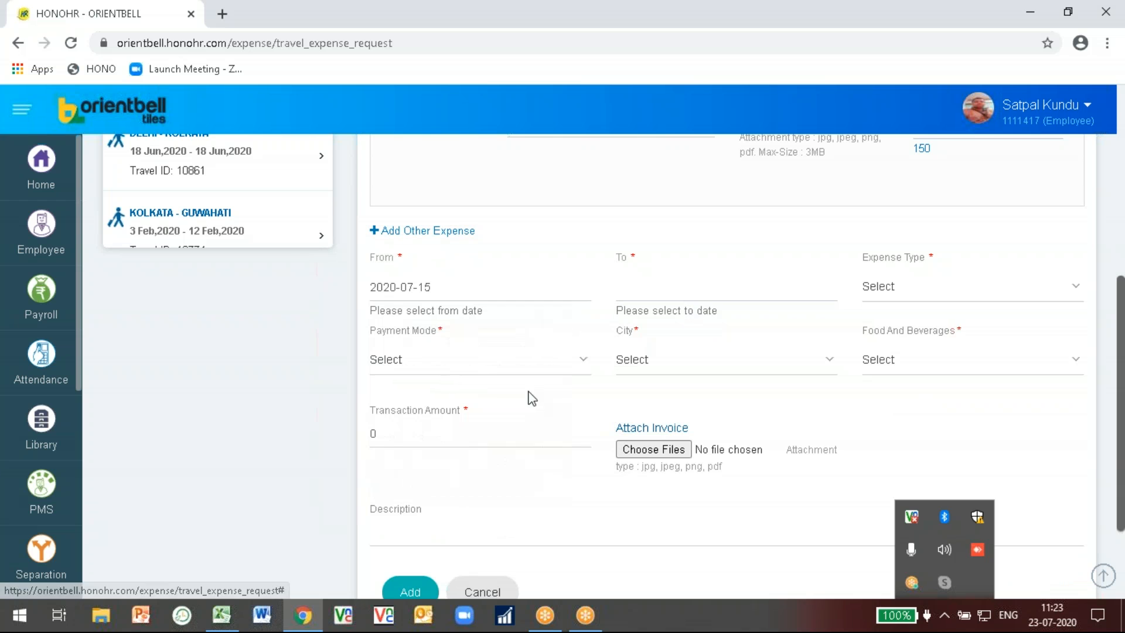
click(688, 285)
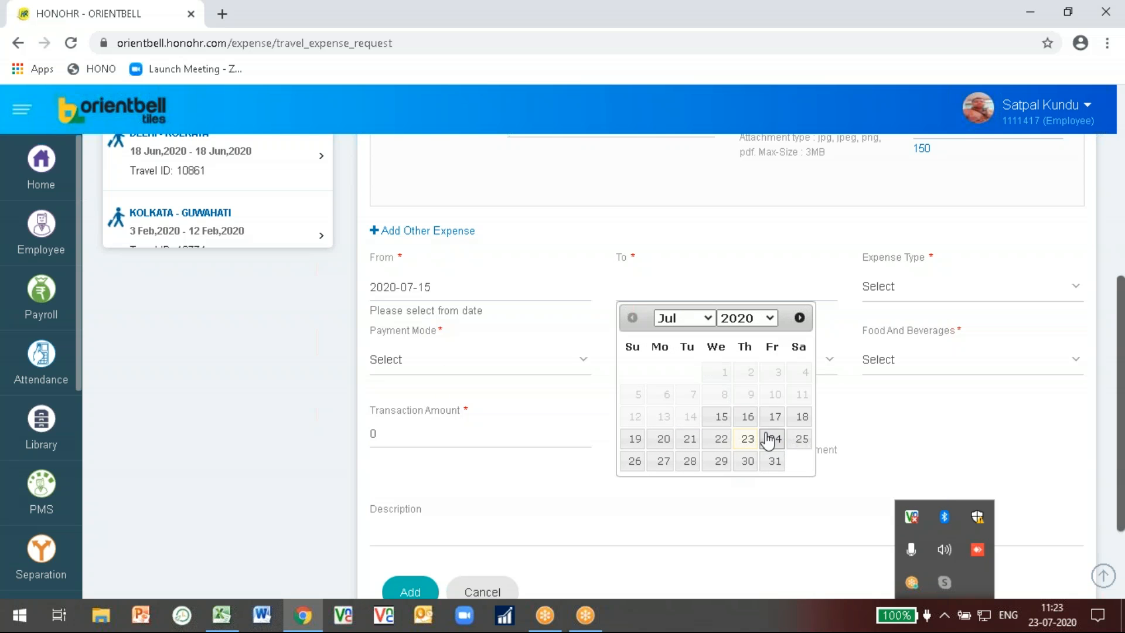
click(722, 440)
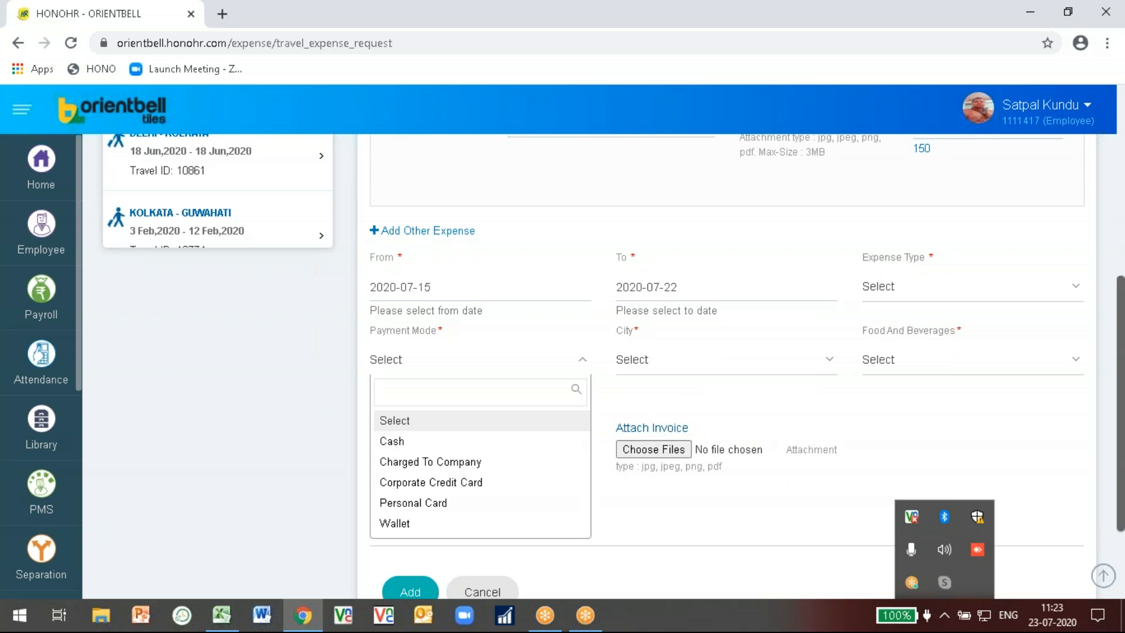
Choose Cash as the other expense's payment mode and Delhi as the city, and check the food and beverages options.
click(402, 441)
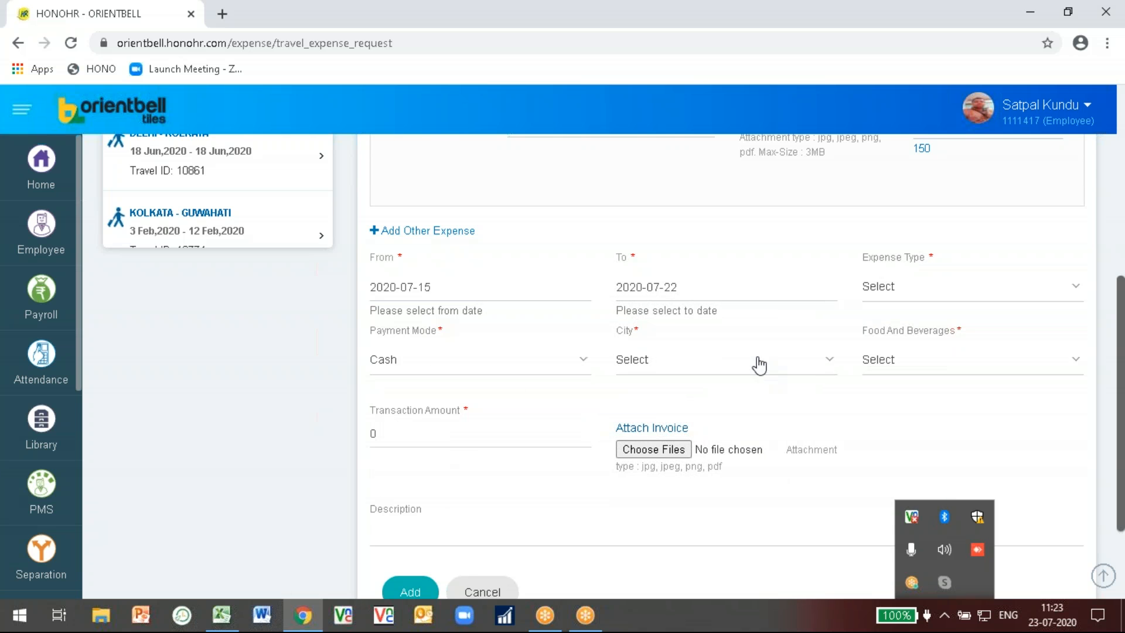
click(693, 356)
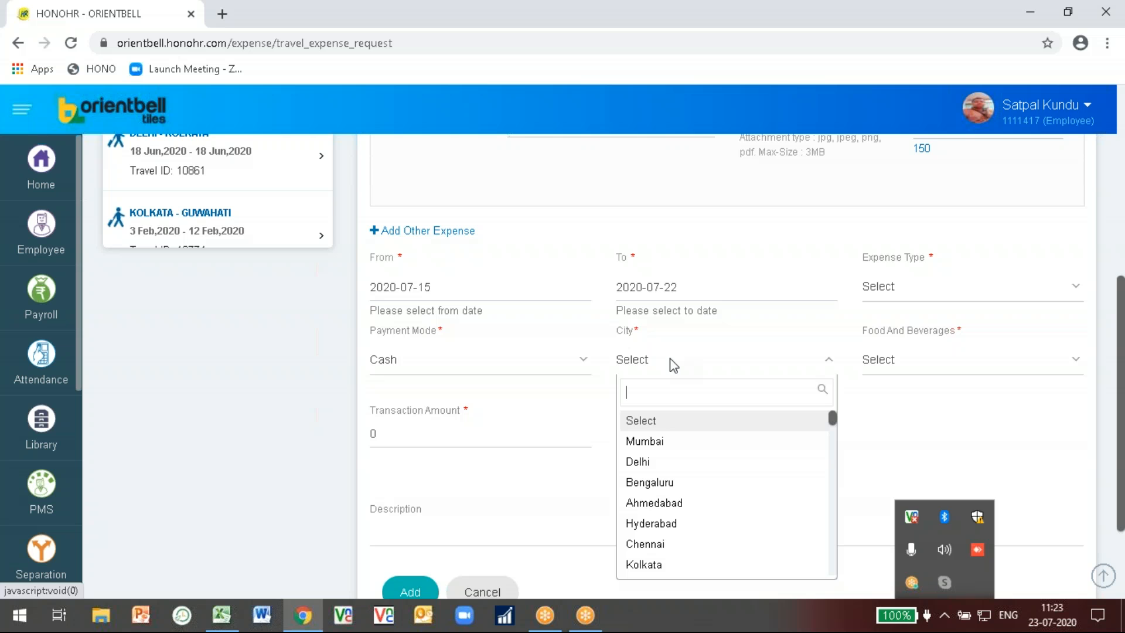
click(637, 462)
click(912, 359)
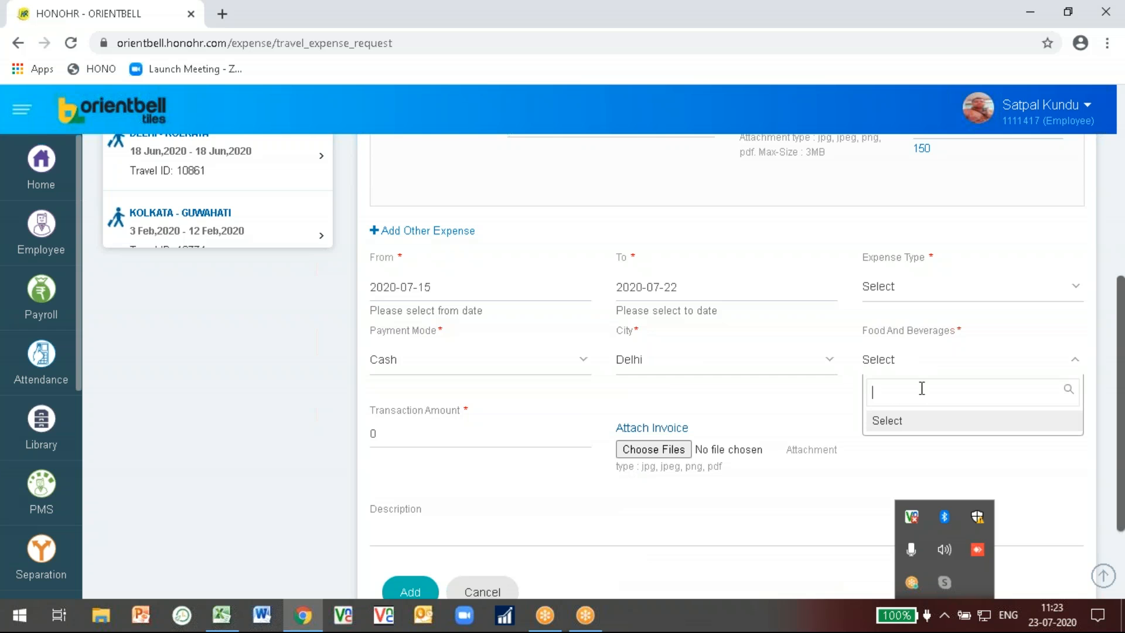
click(892, 421)
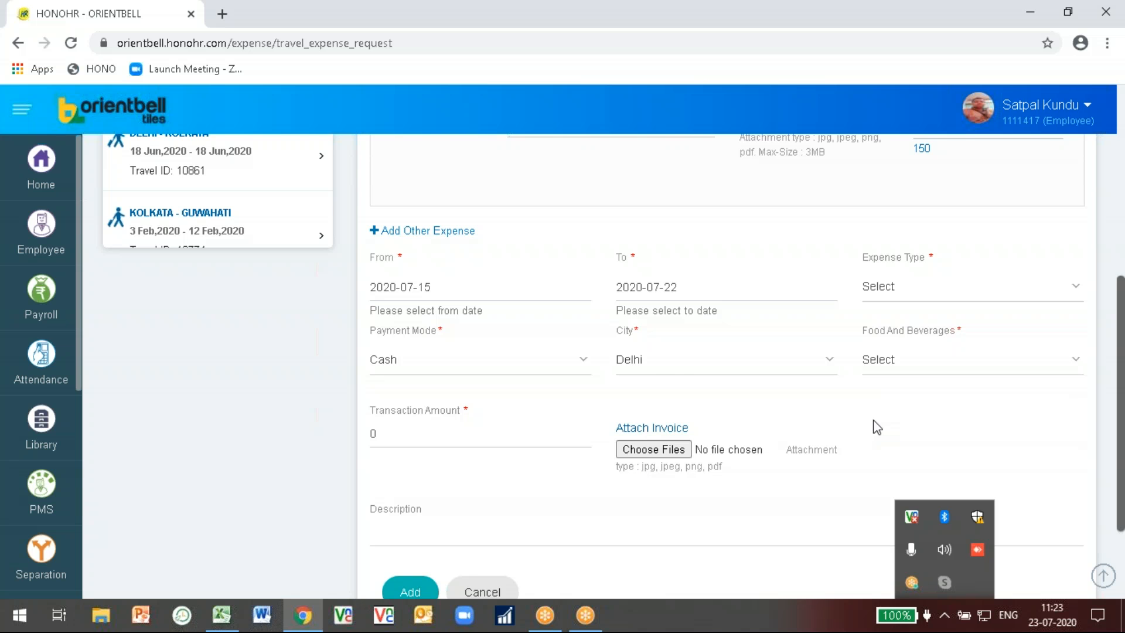
click(663, 361)
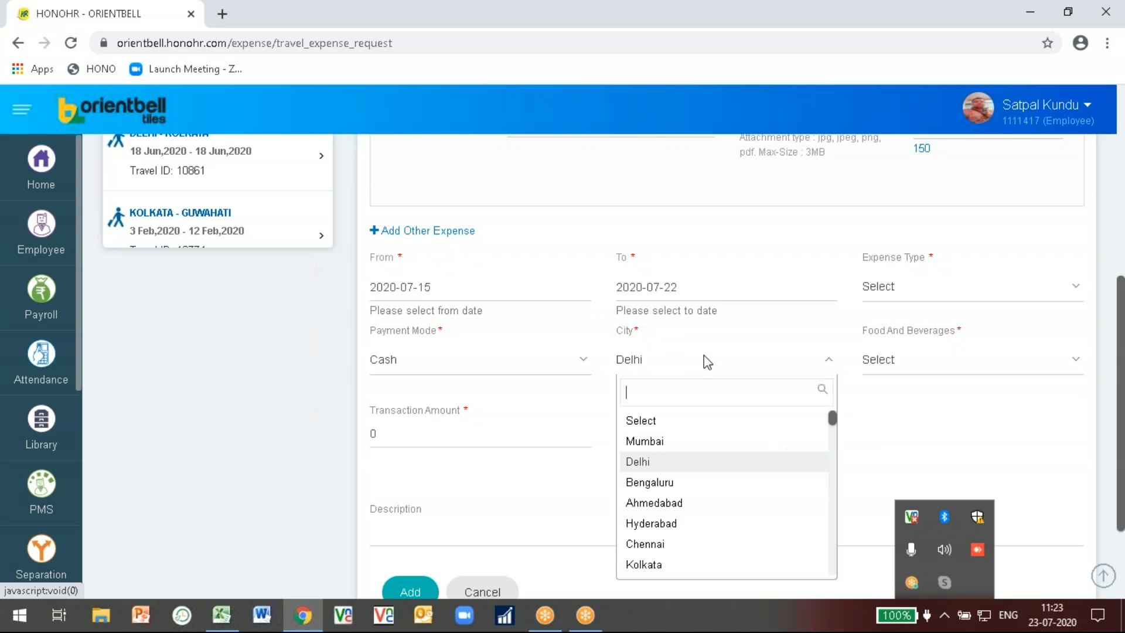
click(940, 391)
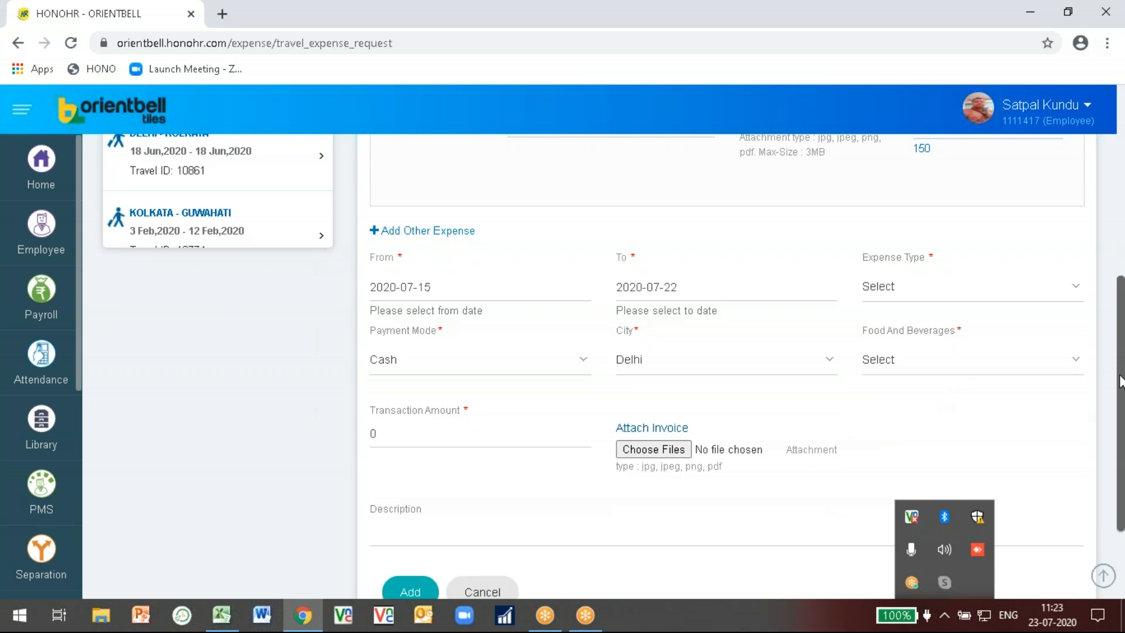
Enter a transaction amount of 500 and try to add the other expense.
drag(1119, 381, 1085, 419)
click(412, 350)
key(BackSpace)
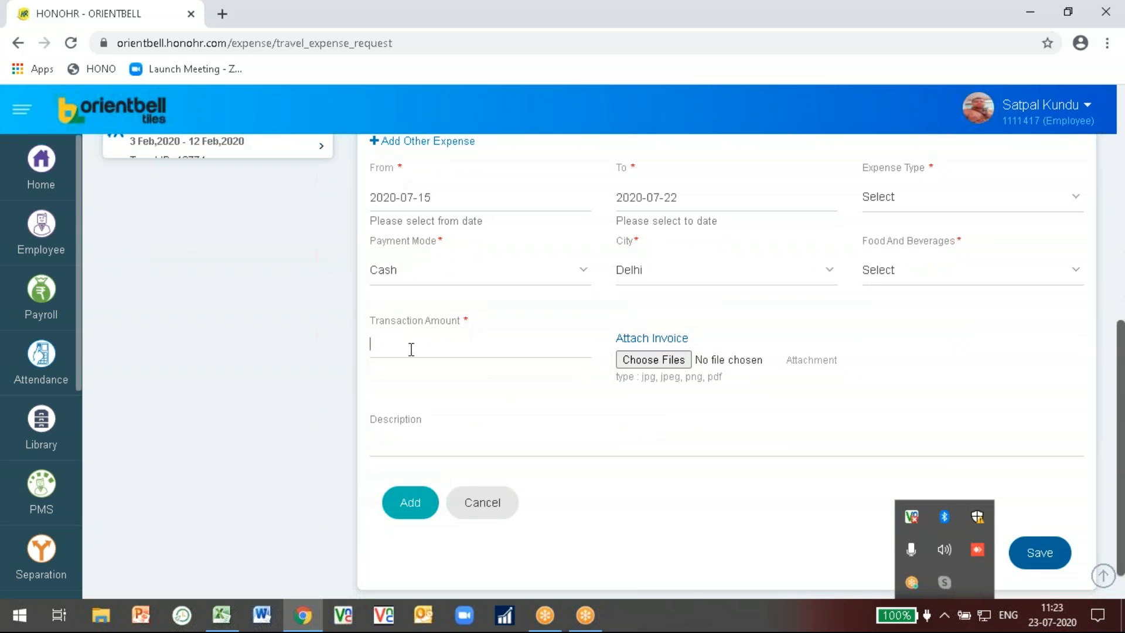
text(500)
click(413, 507)
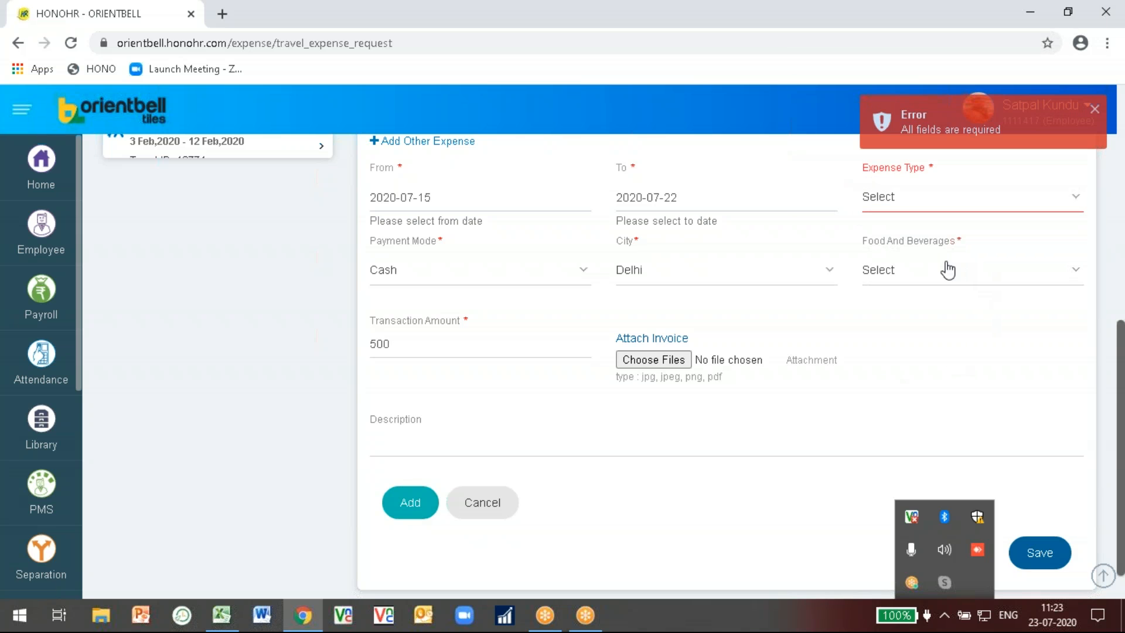
Set the missing expense type of the other expense to Food.
click(945, 267)
click(721, 280)
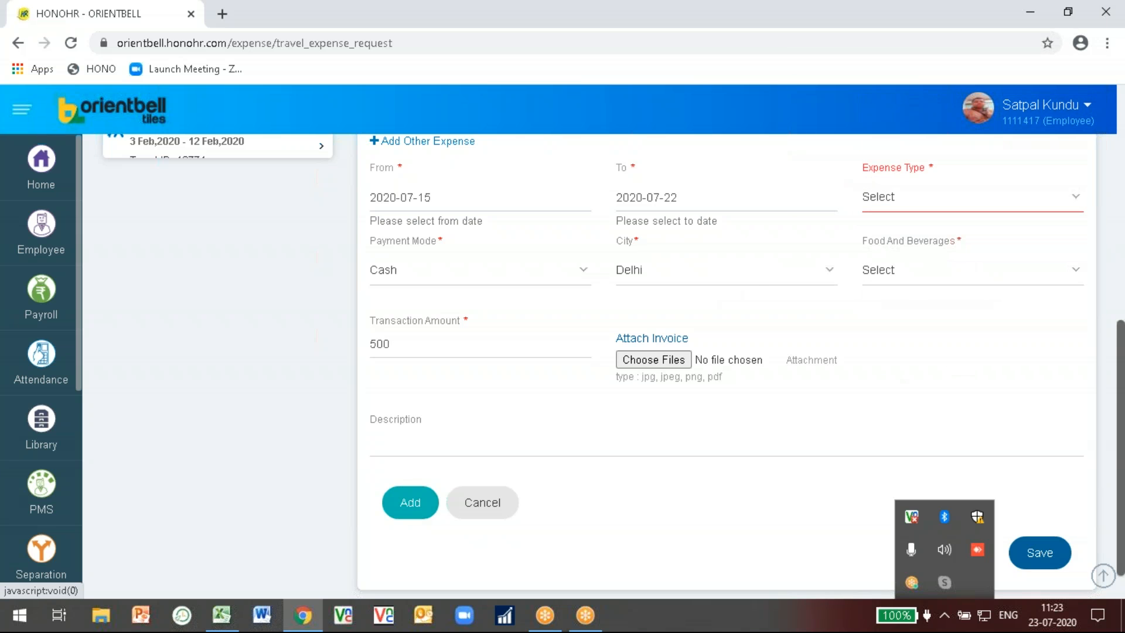
click(651, 280)
click(923, 190)
click(924, 196)
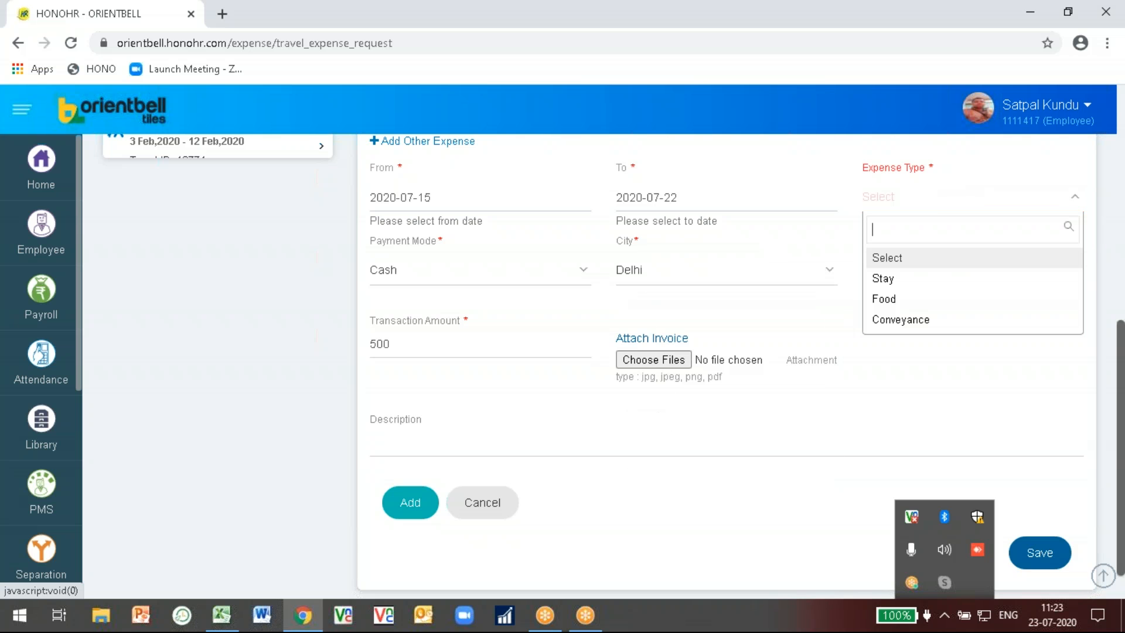
click(885, 299)
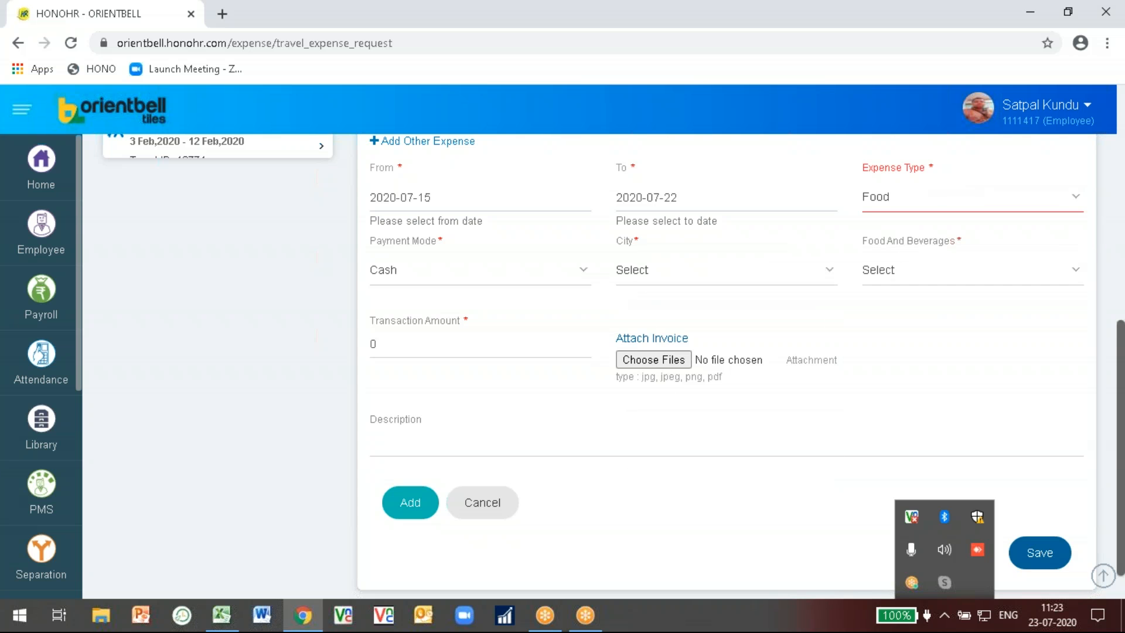
Choose Mumbai as the other expense's city and Food And Bevrages as its food and beverages option.
click(886, 273)
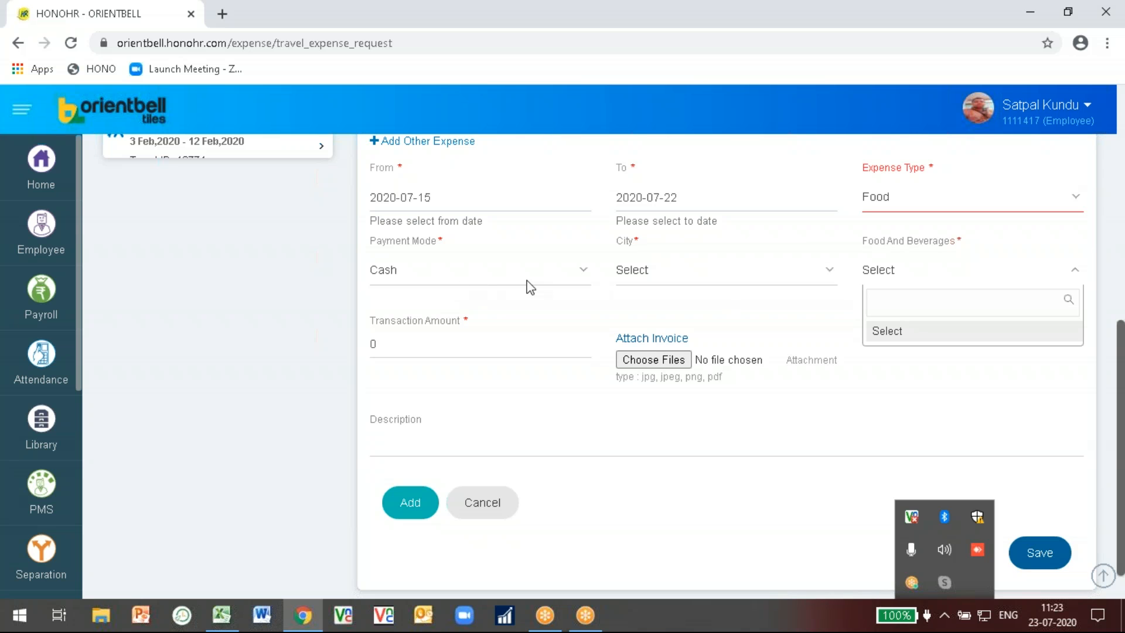
click(669, 275)
click(669, 271)
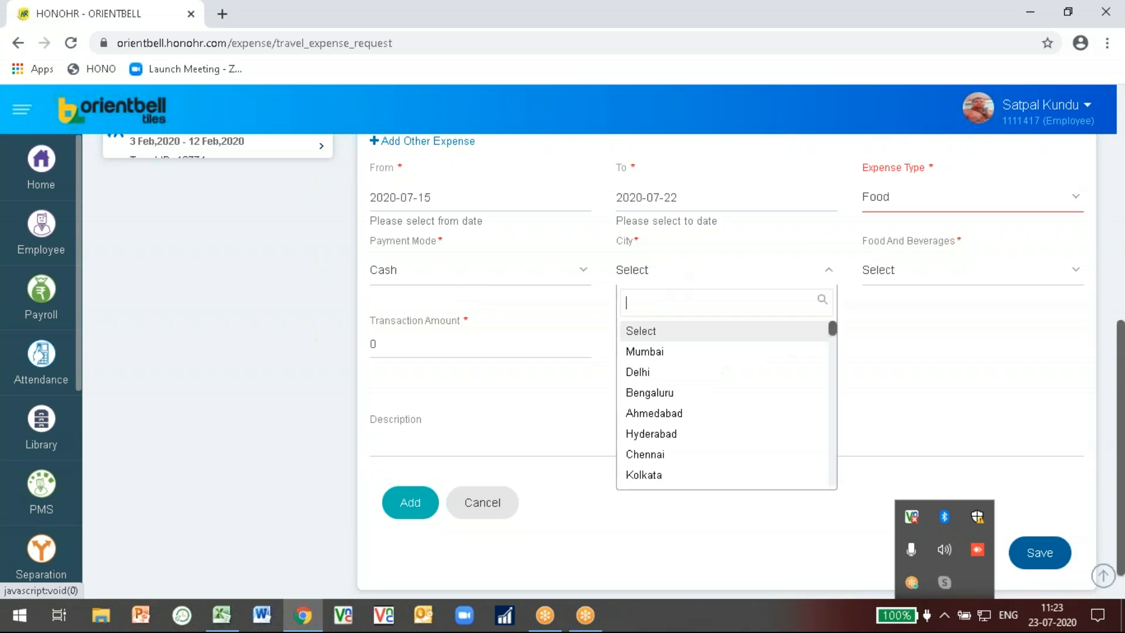
click(642, 353)
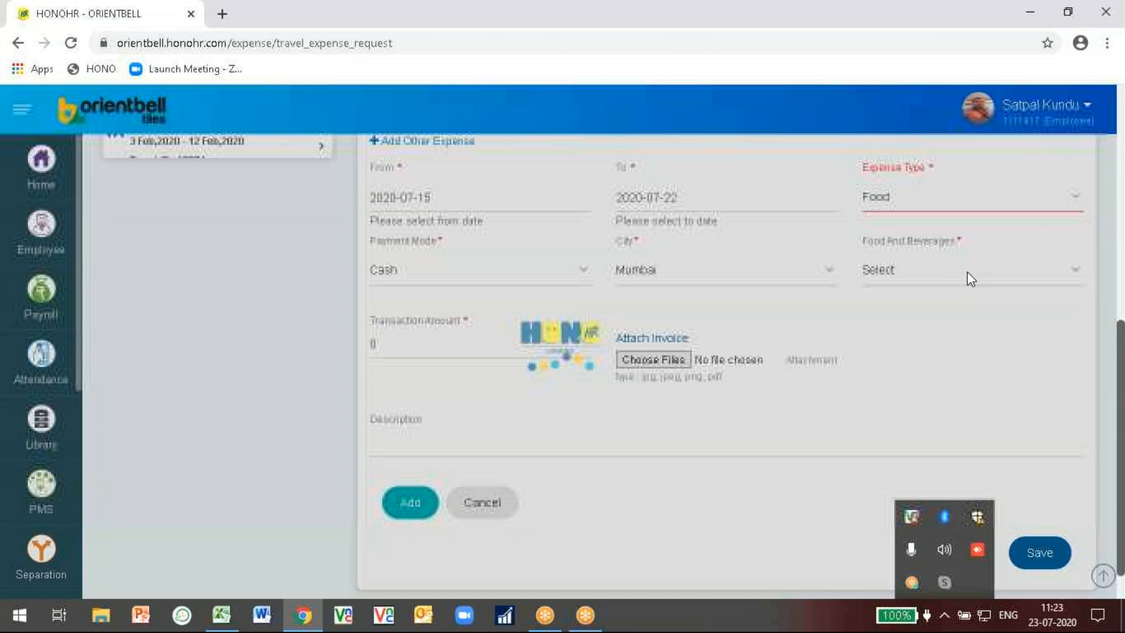
click(908, 270)
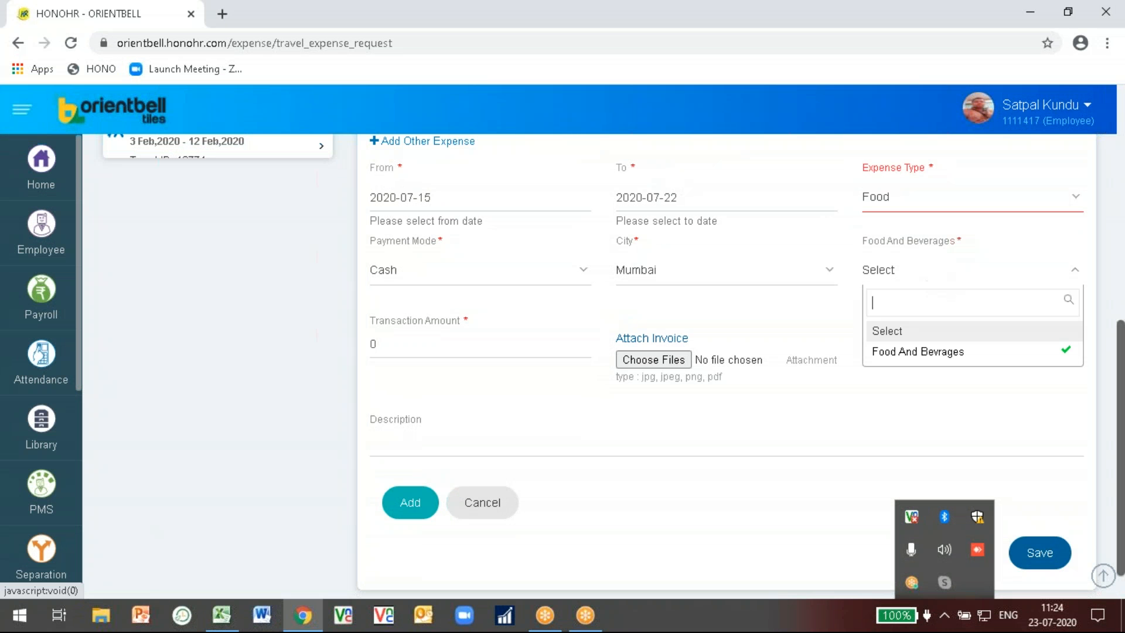
click(905, 352)
Set the transaction amount to 450 and add the other expense to the request.
click(410, 346)
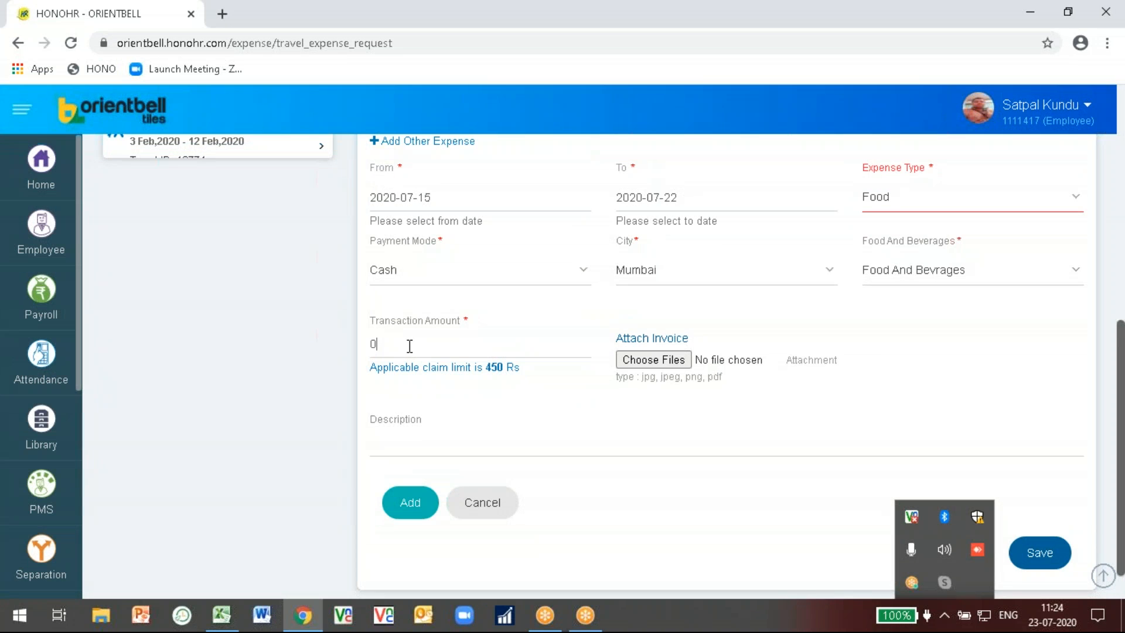
key(BackSpace)
text(450)
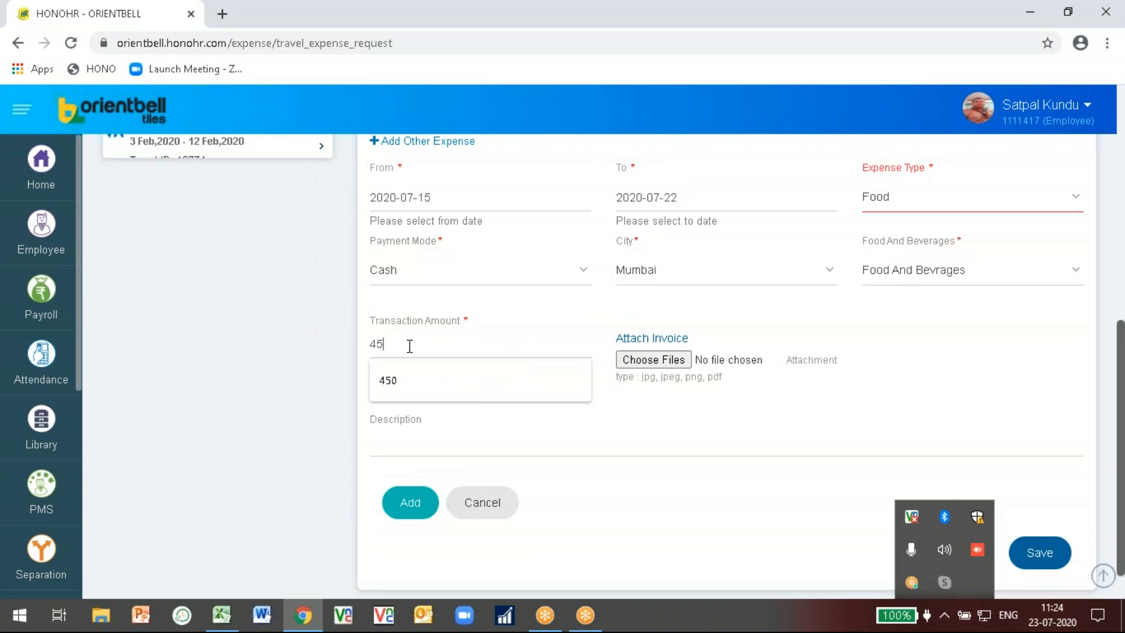
click(415, 498)
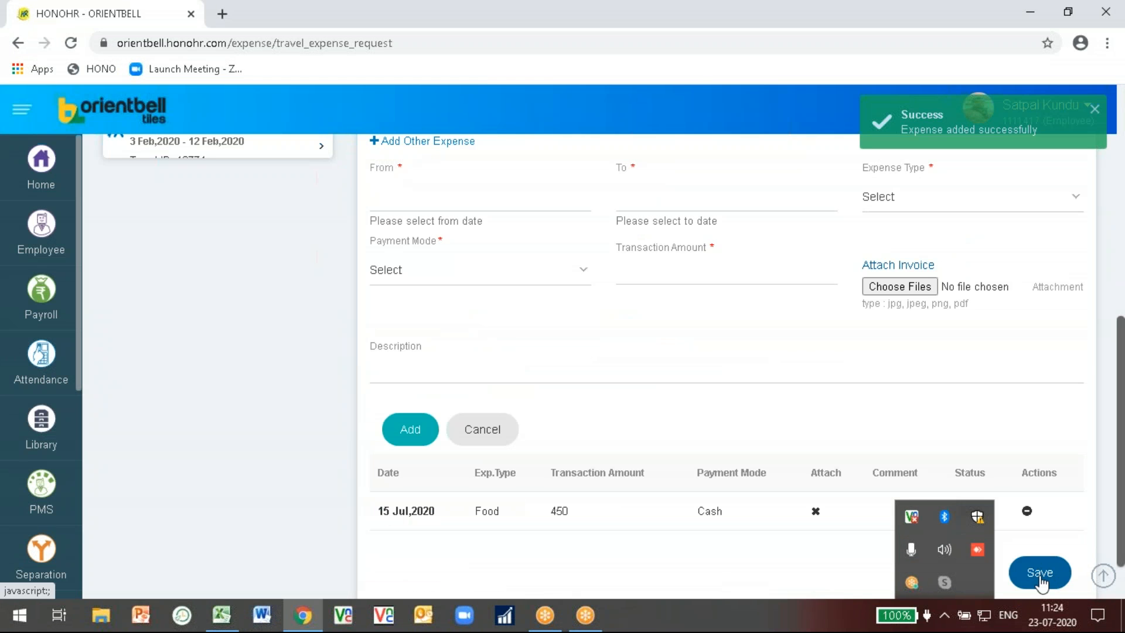
Save the travel expense request and review its trip, accommodation, local travel and other expense details.
click(1040, 573)
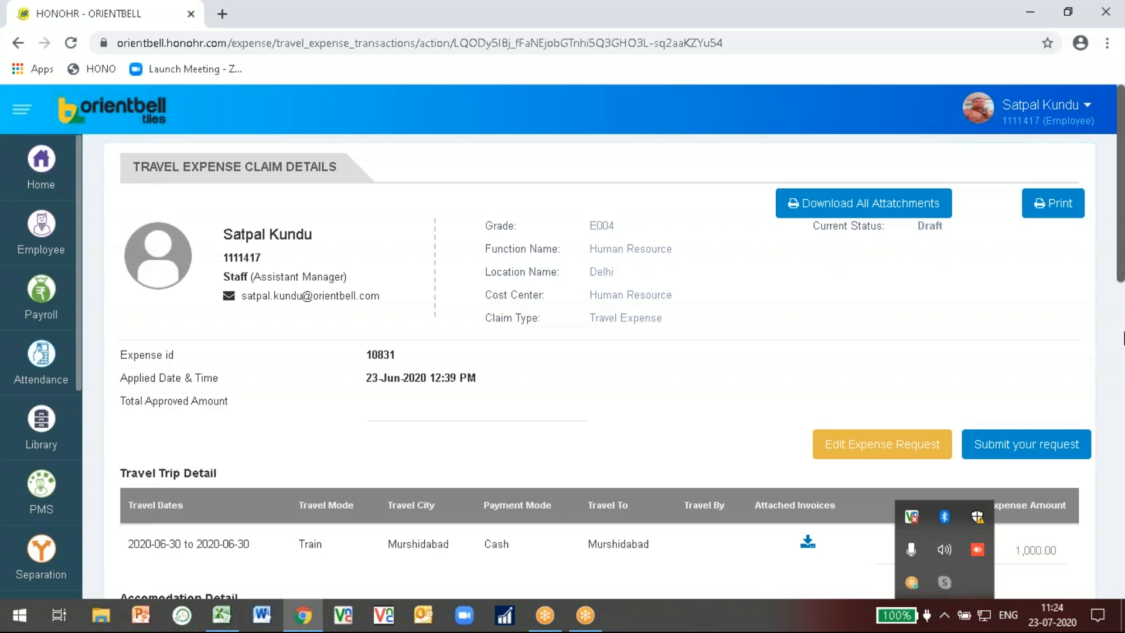
drag(1119, 271, 1120, 353)
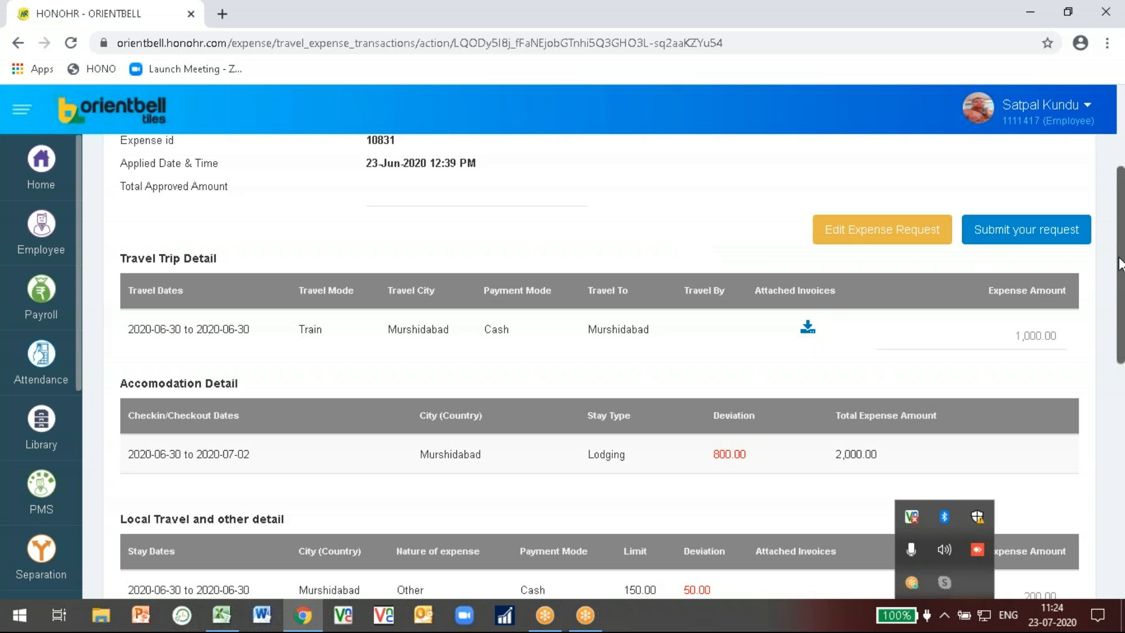
drag(1119, 264, 1122, 328)
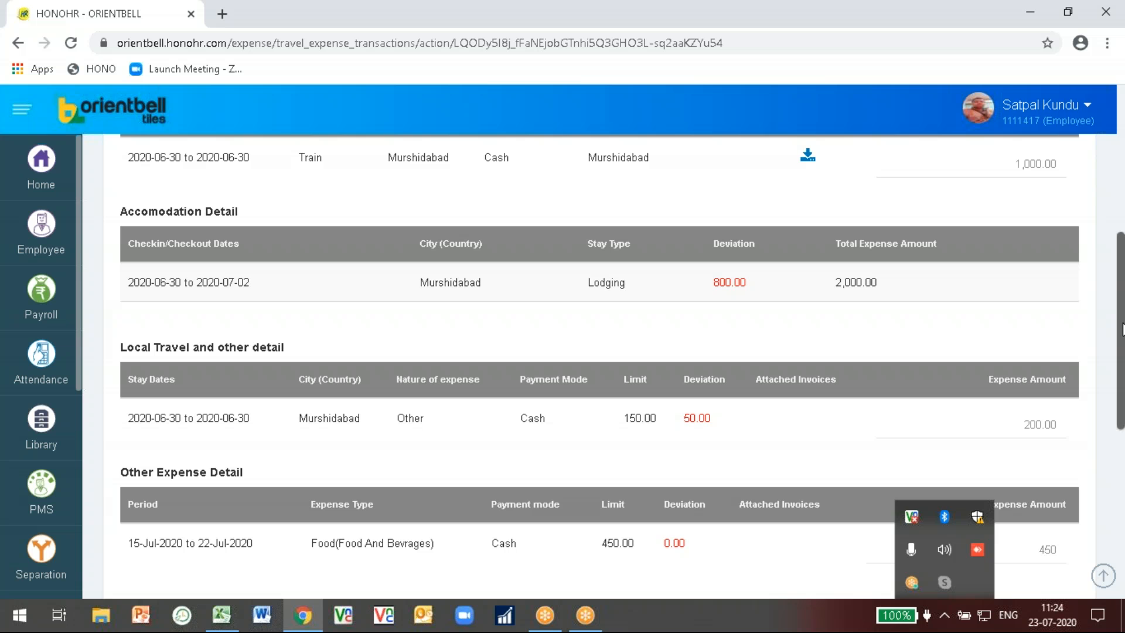
drag(1122, 329, 1121, 223)
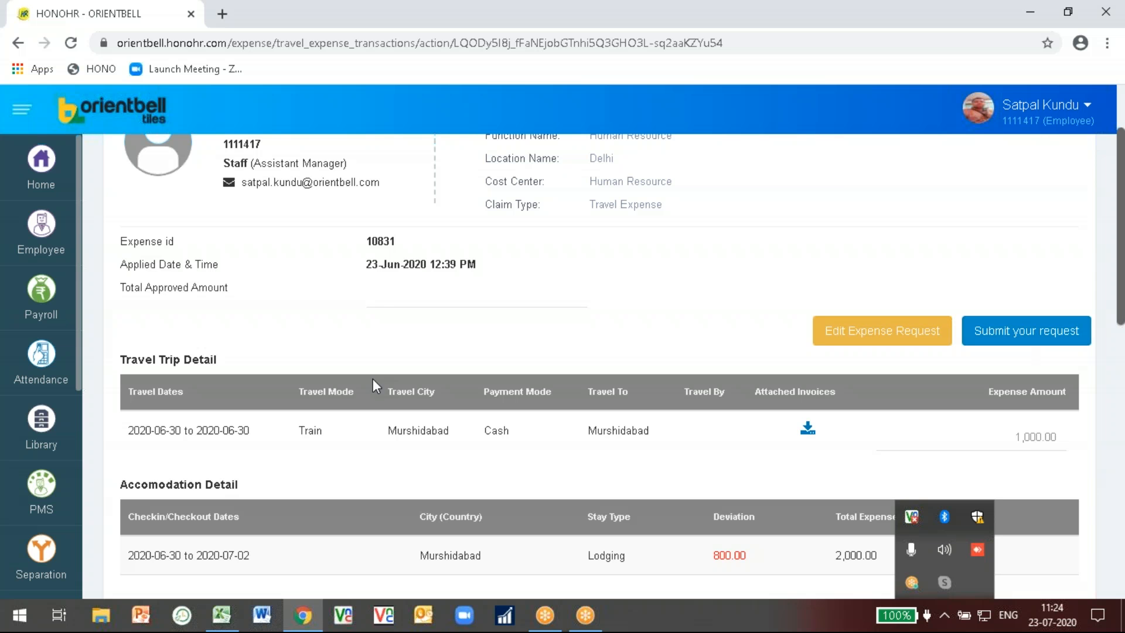
Open the form for creating an other expense claim under Travel & Expense Management.
mouse_move(83, 255)
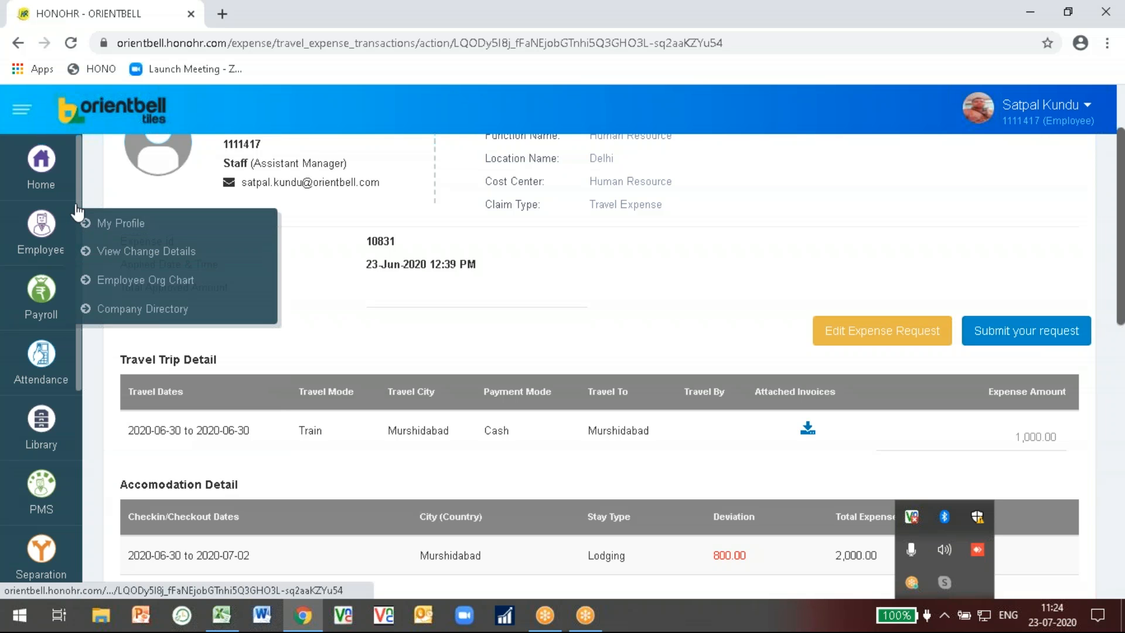
drag(76, 185, 90, 283)
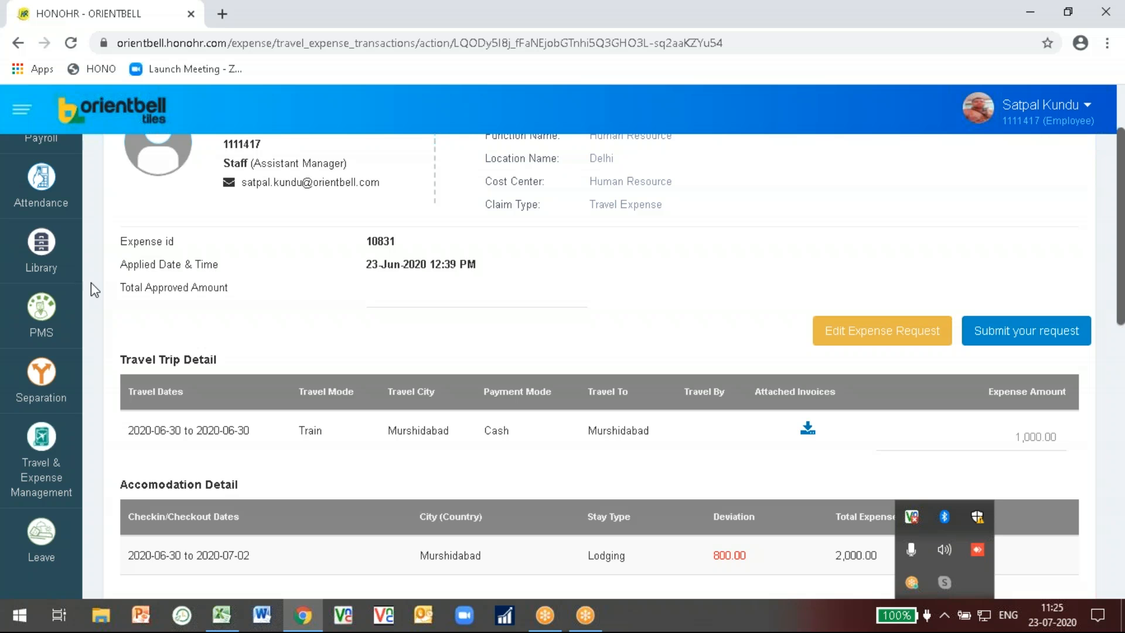
mouse_move(76, 187)
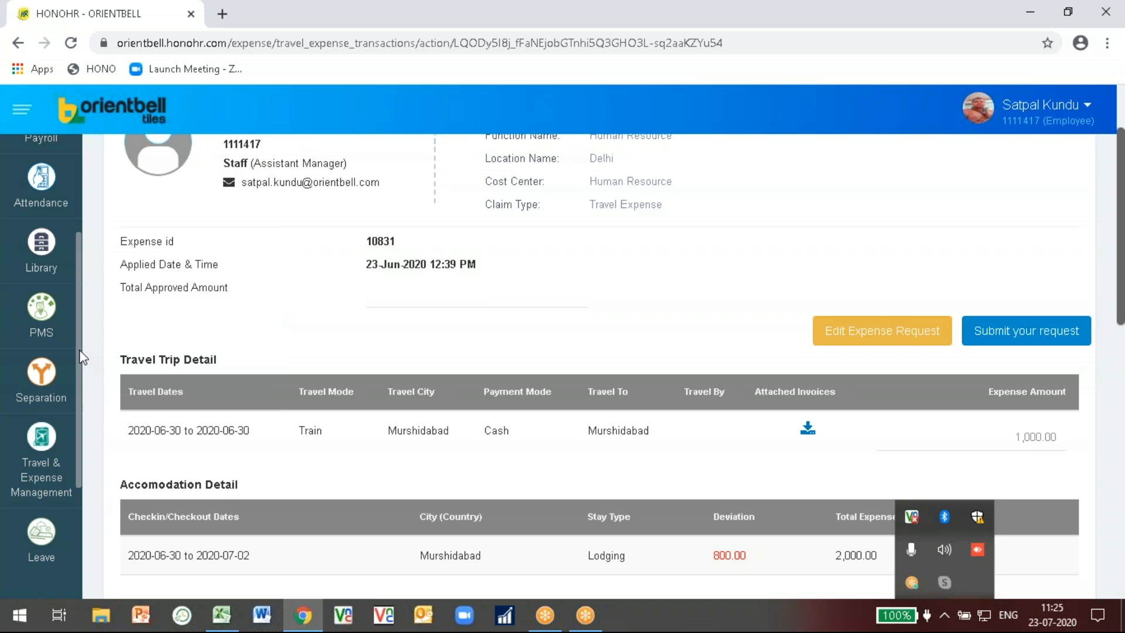
click(785, 27)
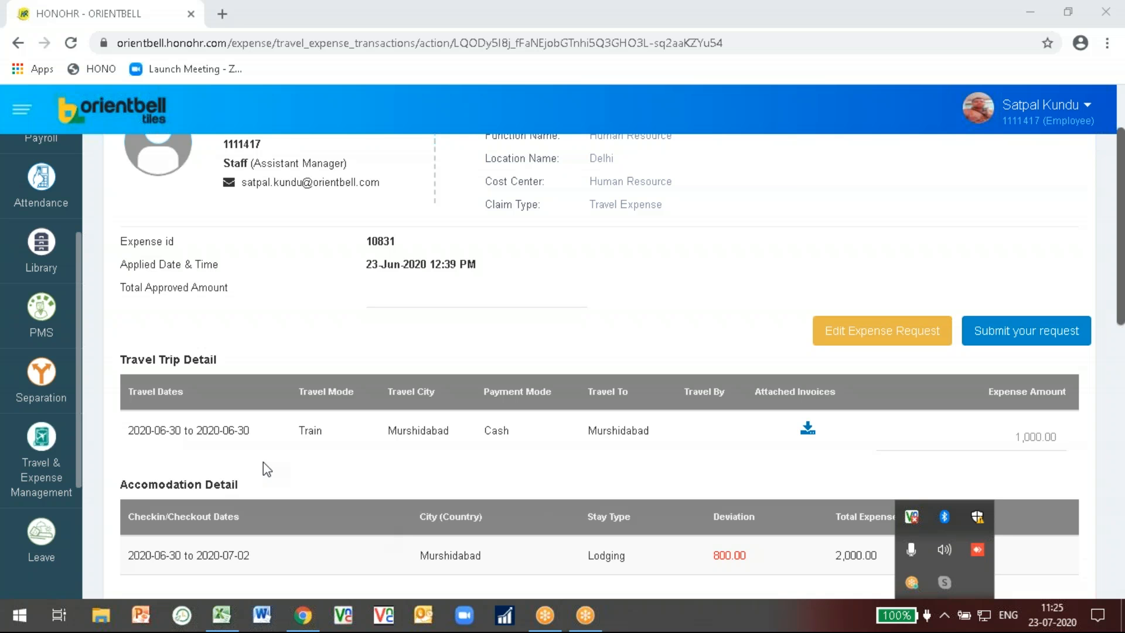
mouse_move(54, 448)
scroll(79, 273, down, 3)
mouse_move(44, 270)
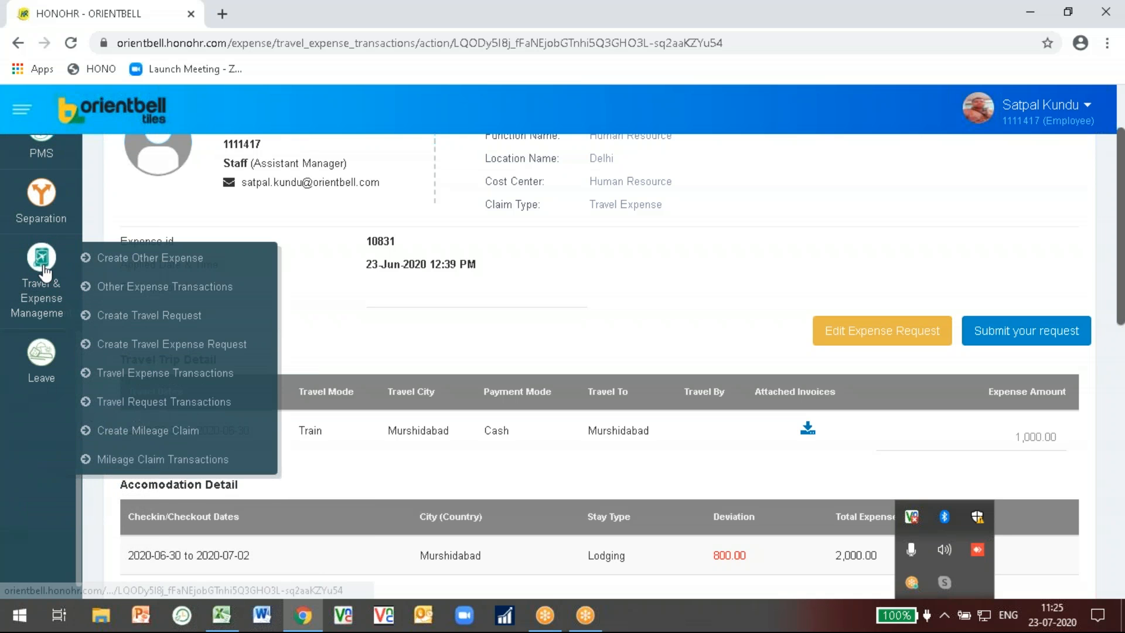
click(151, 263)
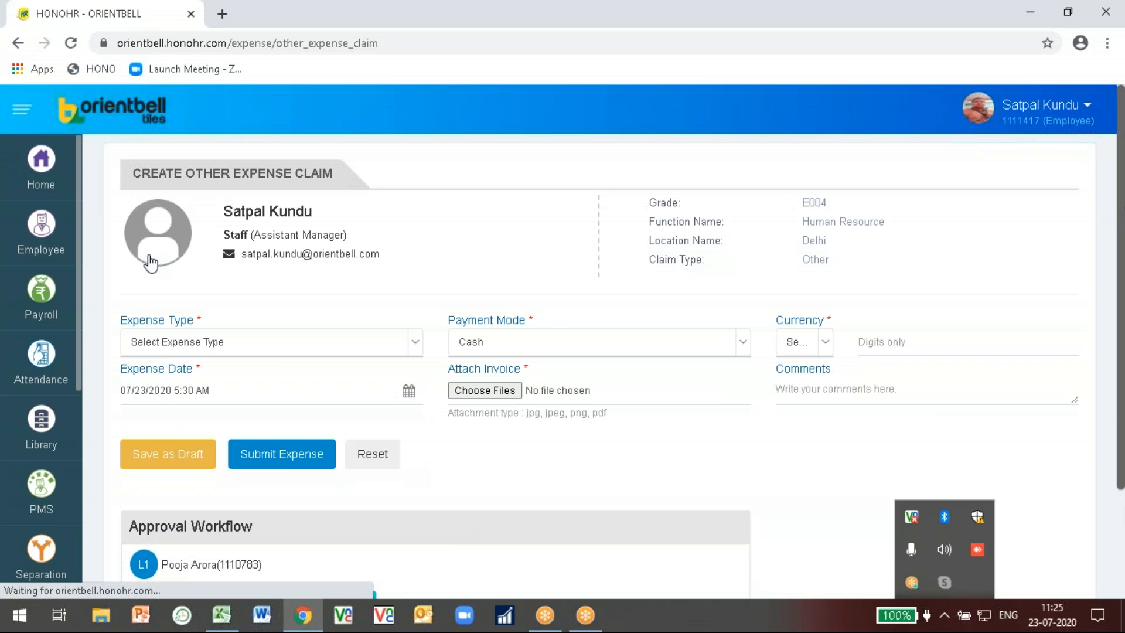
Look through the expense types for the other expense claim and choose Samples Expenses.
click(276, 345)
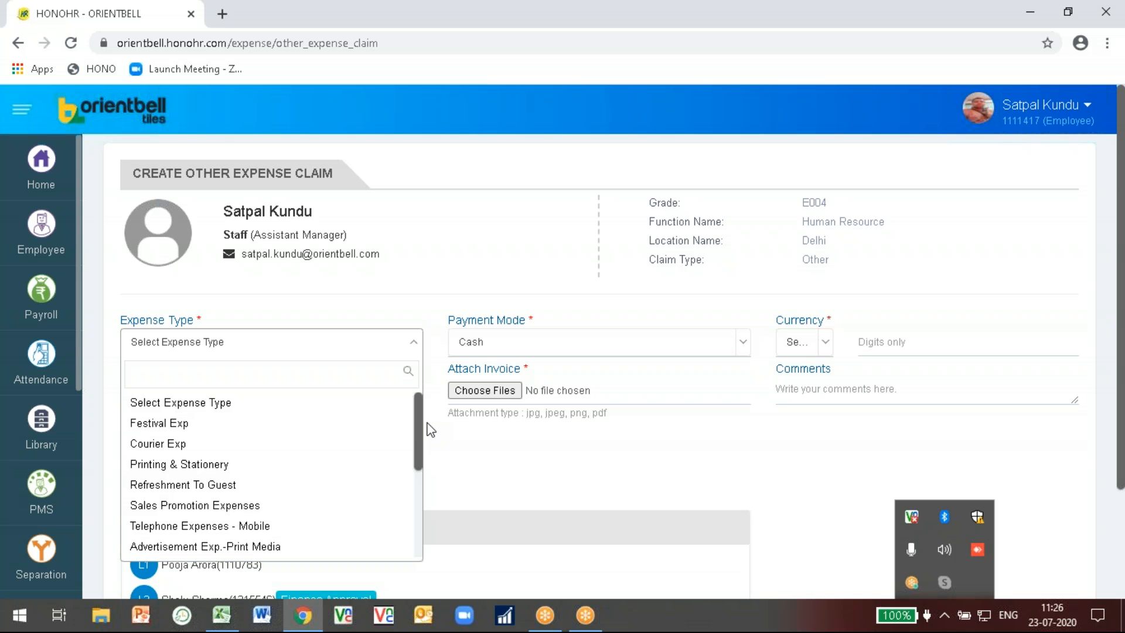
drag(416, 420, 425, 521)
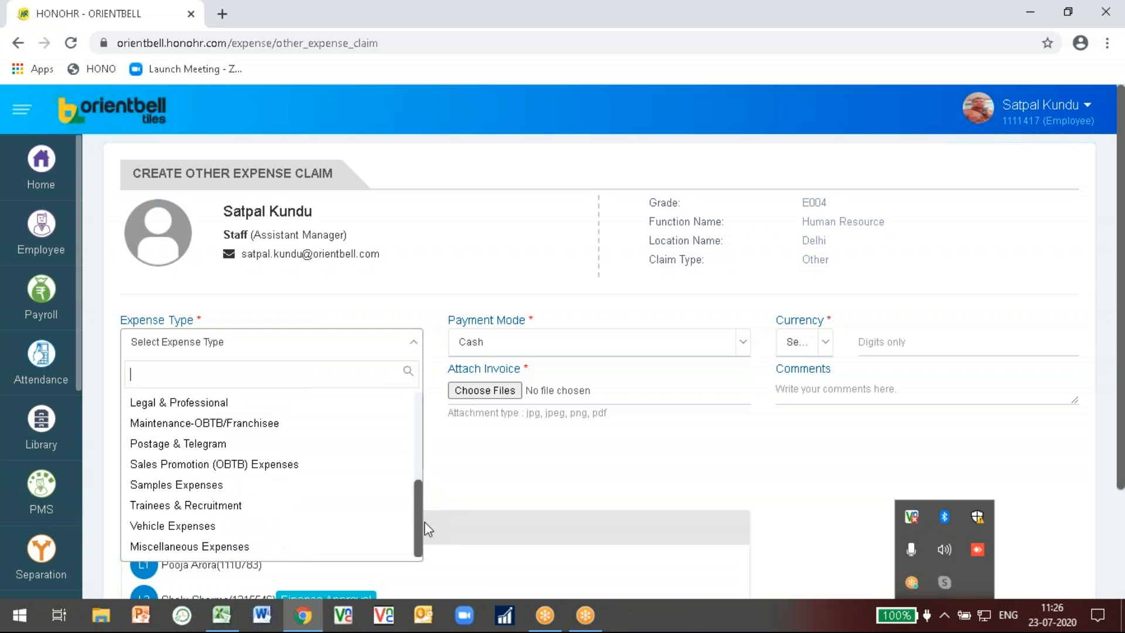
click(186, 486)
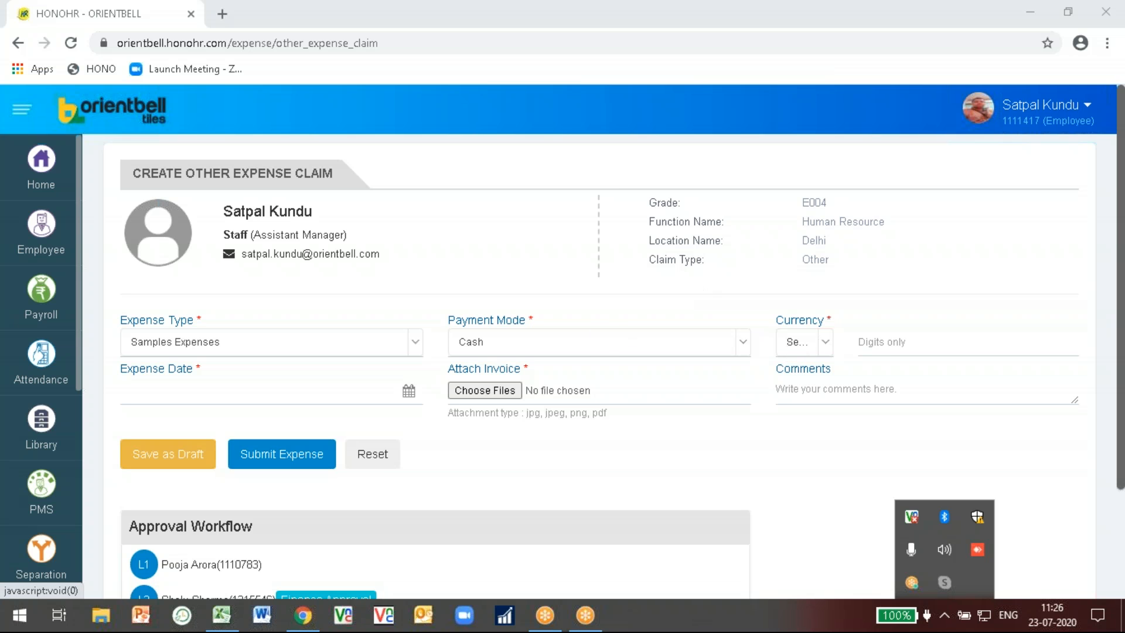
Enter a claim amount of 1000 and set the expense date to 07/22/2020.
click(888, 341)
text(1000)
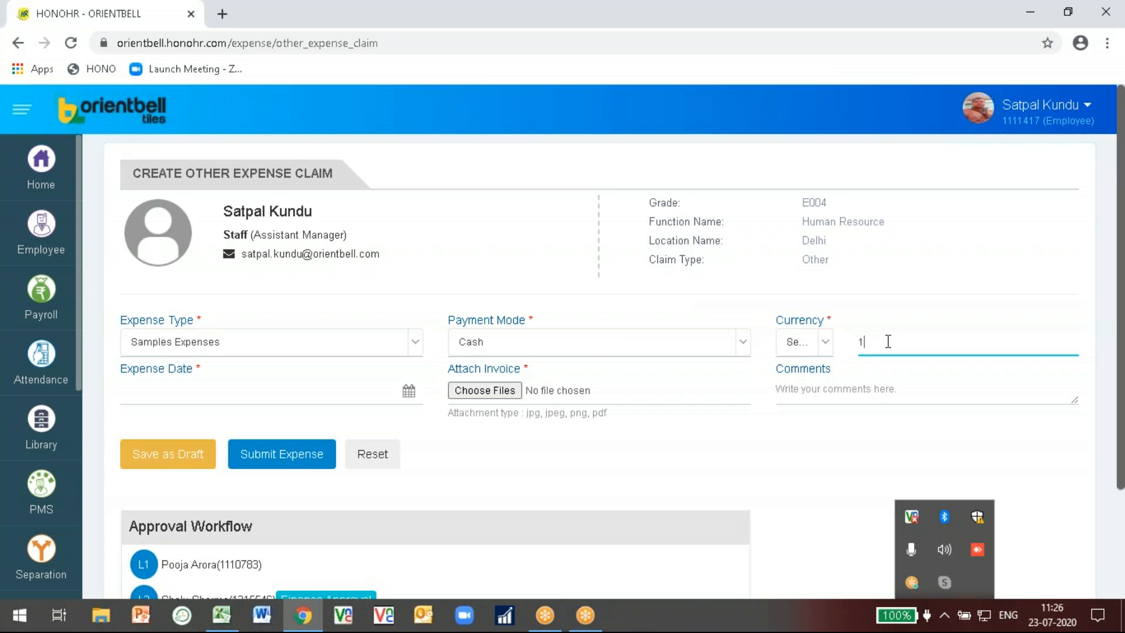
click(226, 391)
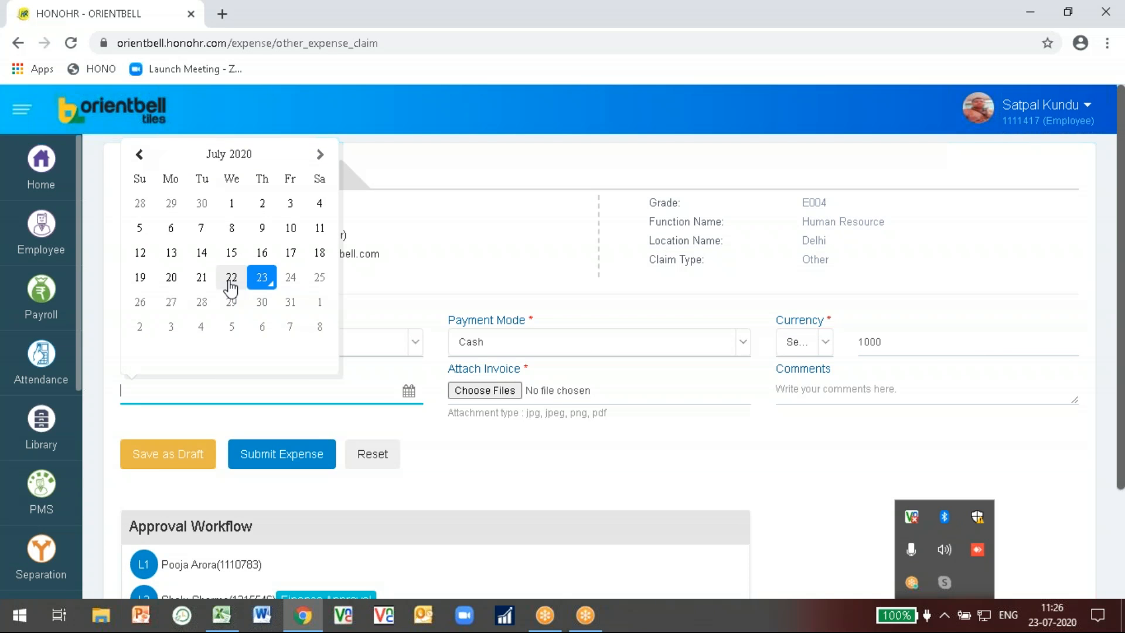
click(230, 282)
Enter "ddsads" as the comment on the other expense claim.
click(535, 390)
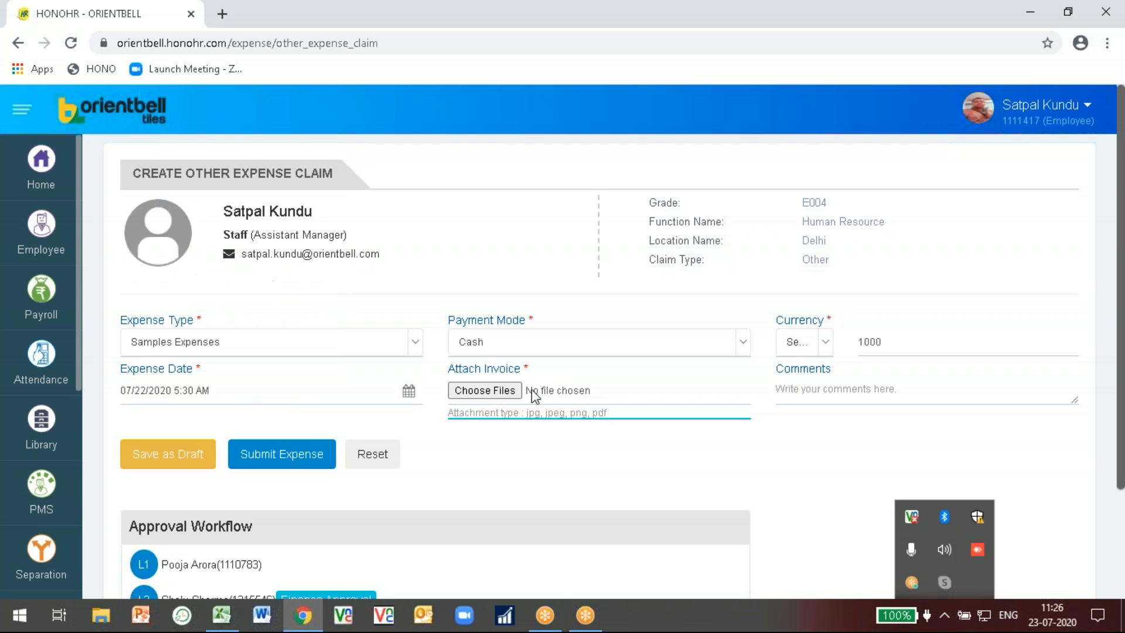
click(651, 368)
click(811, 394)
text(ddsads)
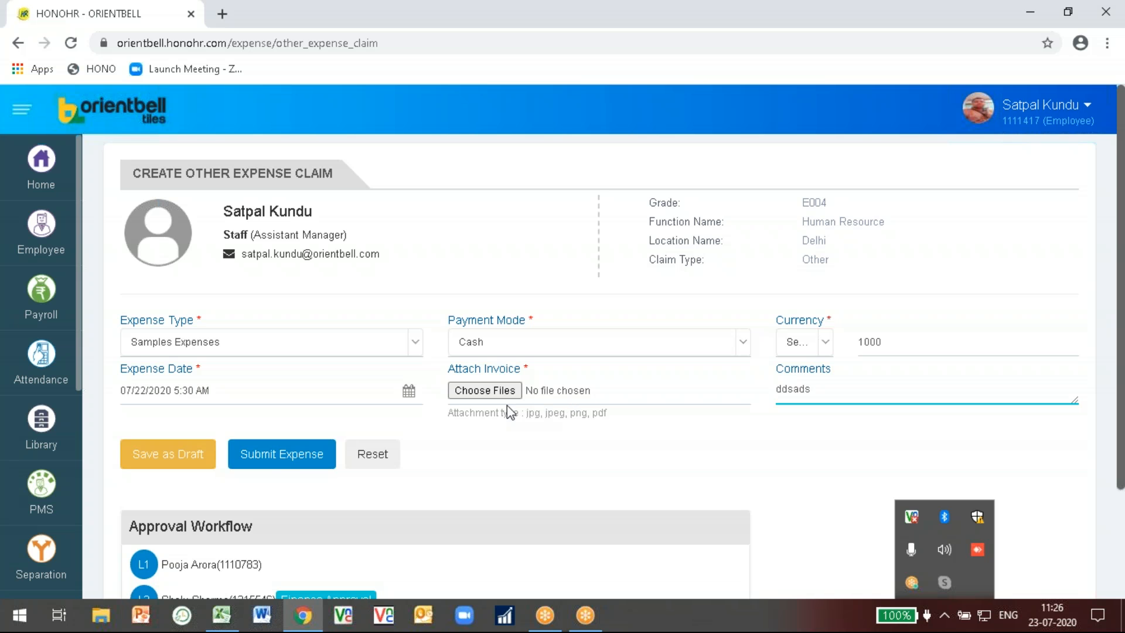
Look through the available expense types again and change the claim's type to Miscellaneous Expenses.
click(330, 346)
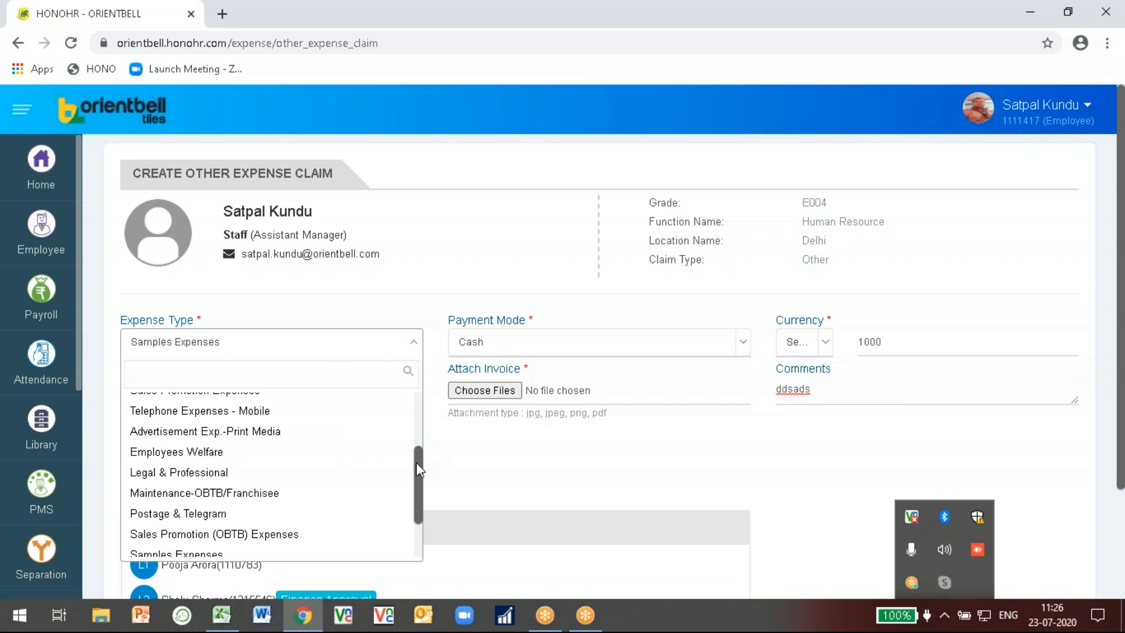
drag(417, 463, 417, 415)
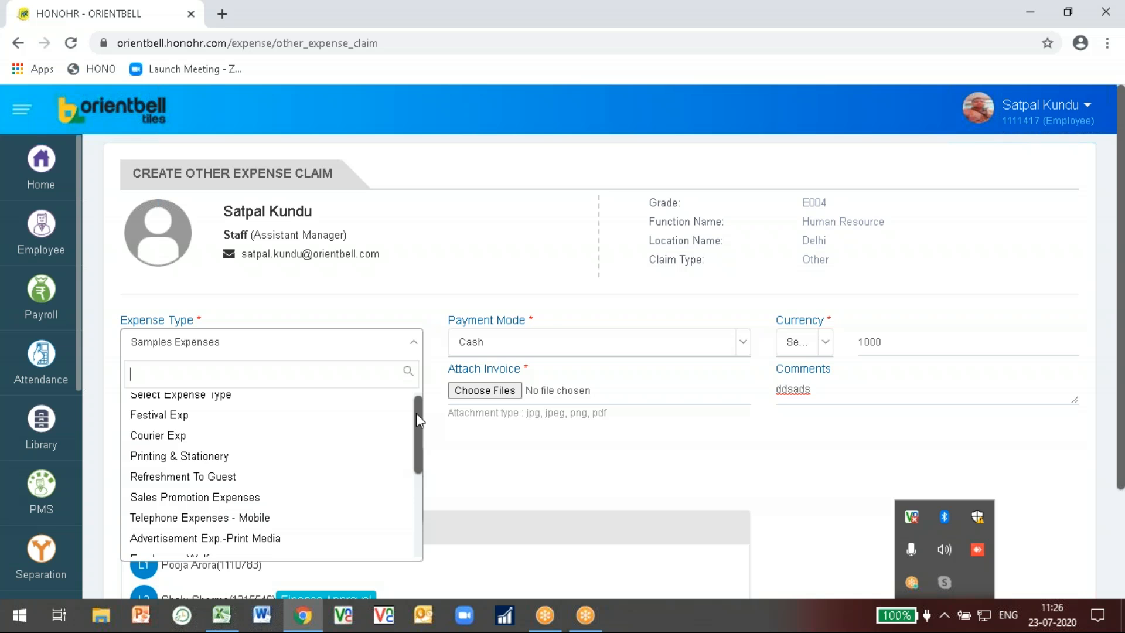
drag(417, 419, 418, 546)
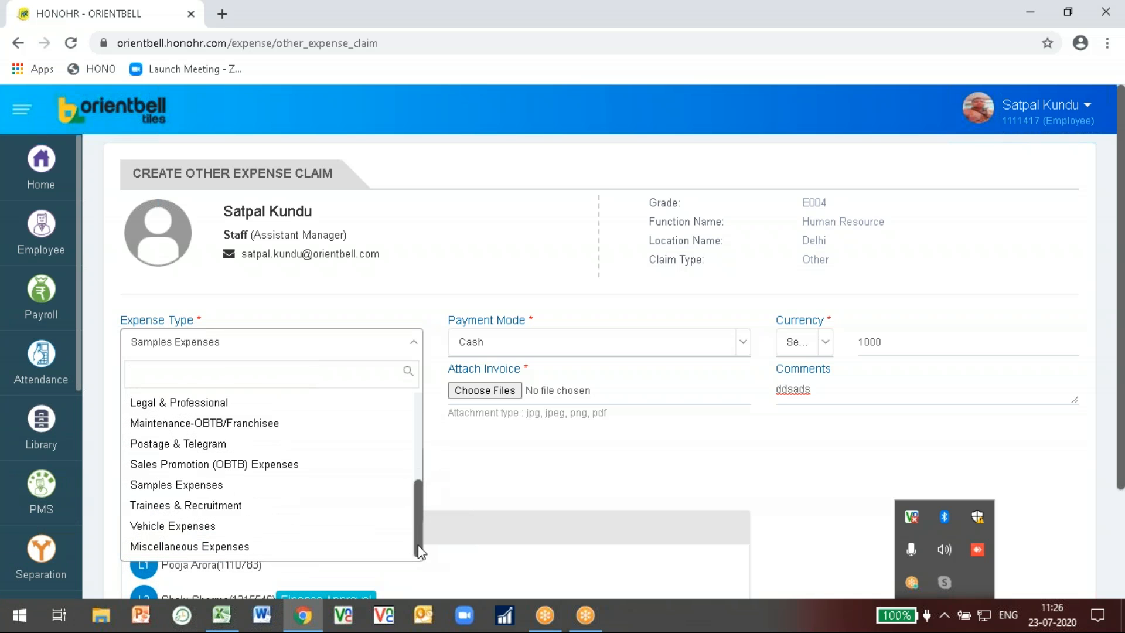
click(212, 546)
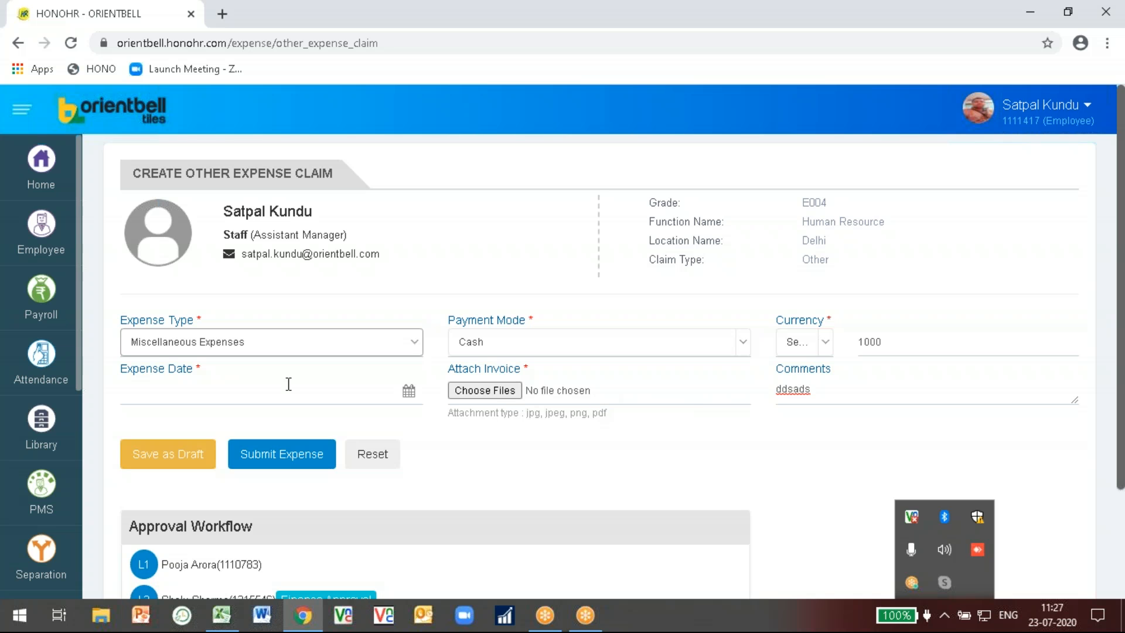
mouse_move(71, 256)
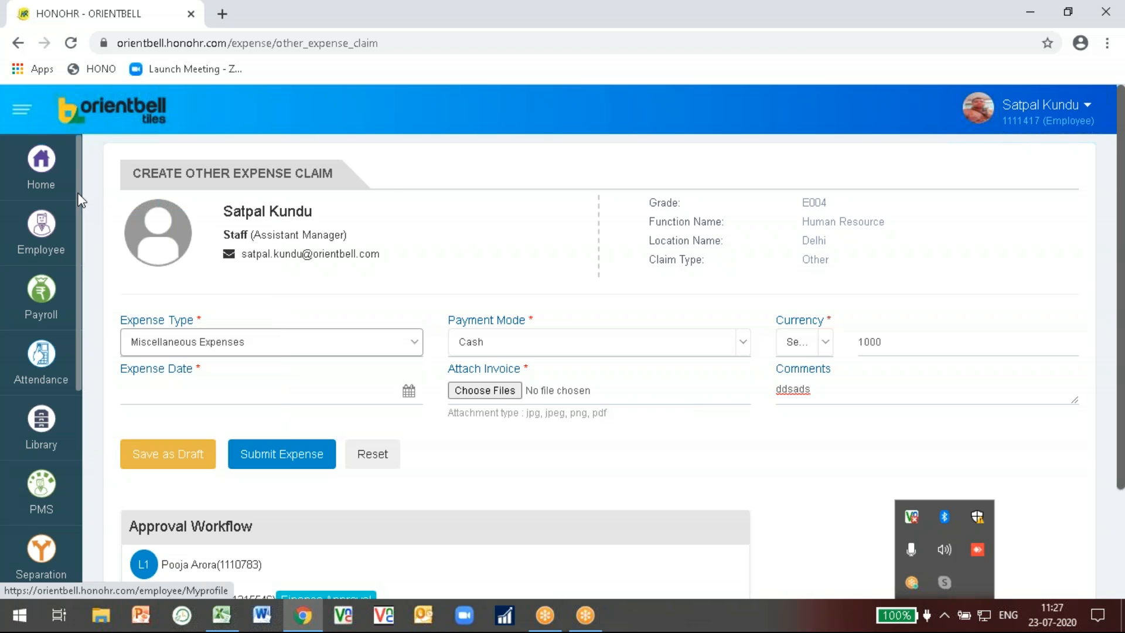
scroll(80, 200, down, 5)
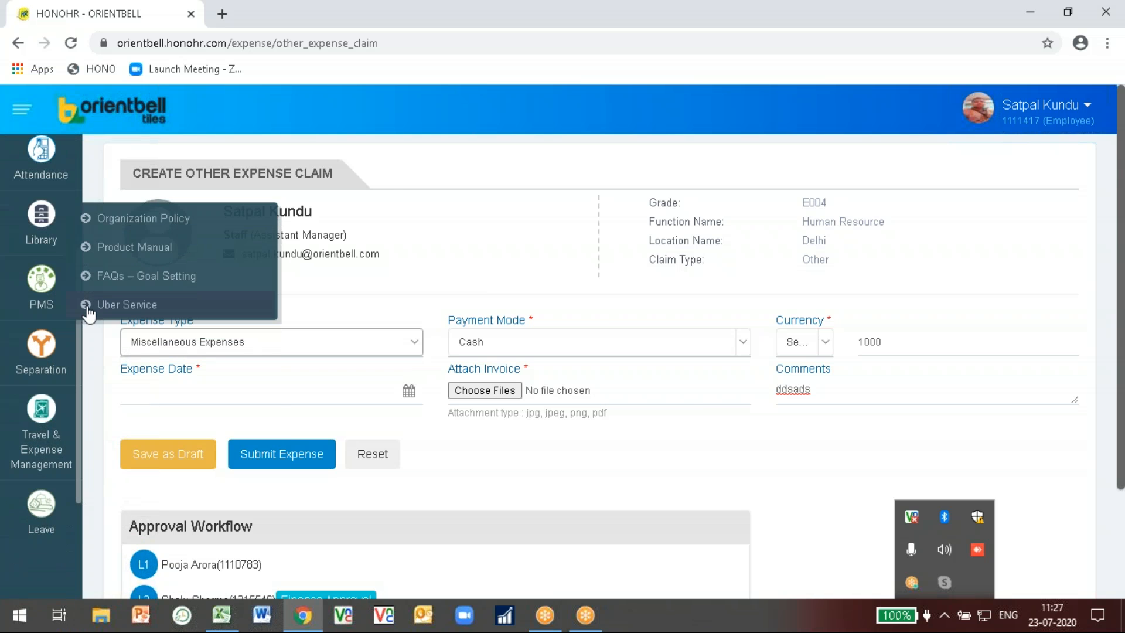
mouse_move(37, 315)
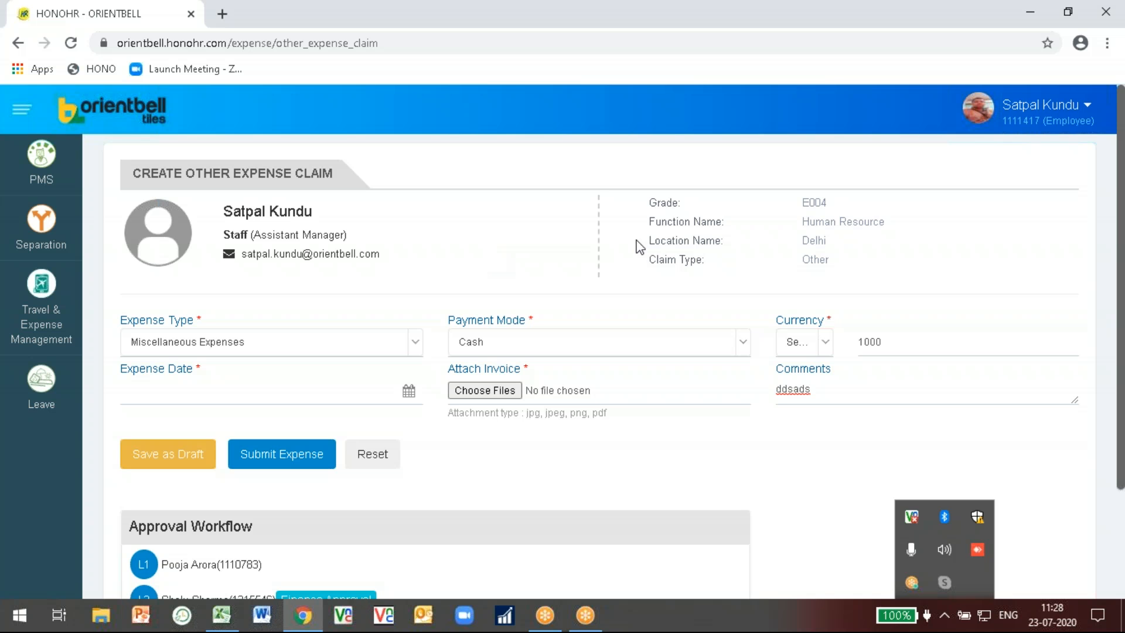
click(785, 28)
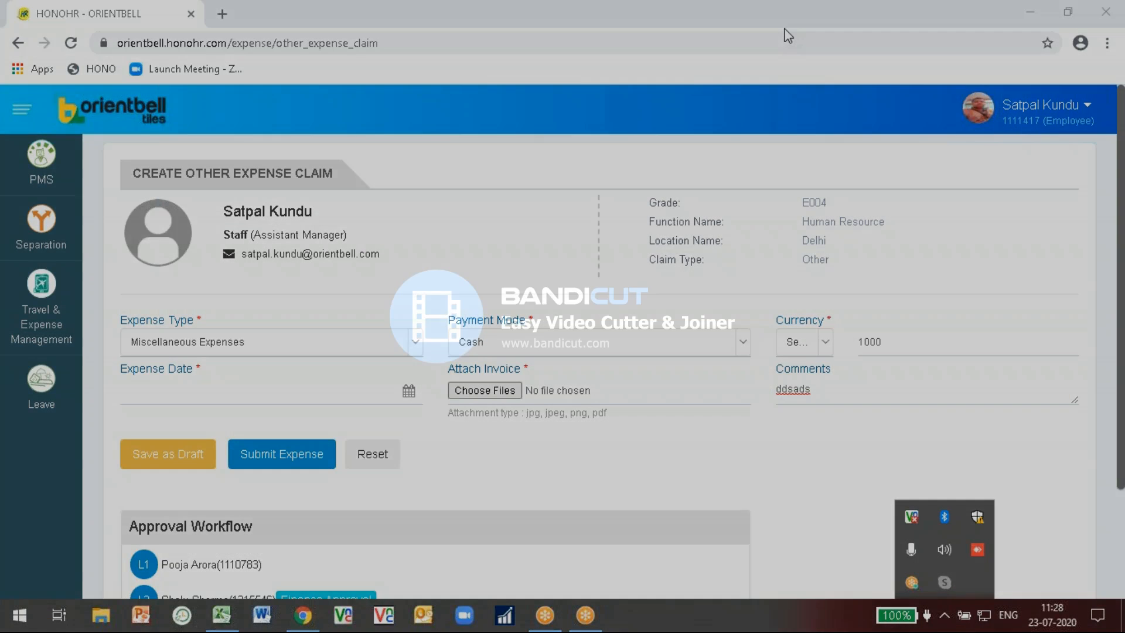